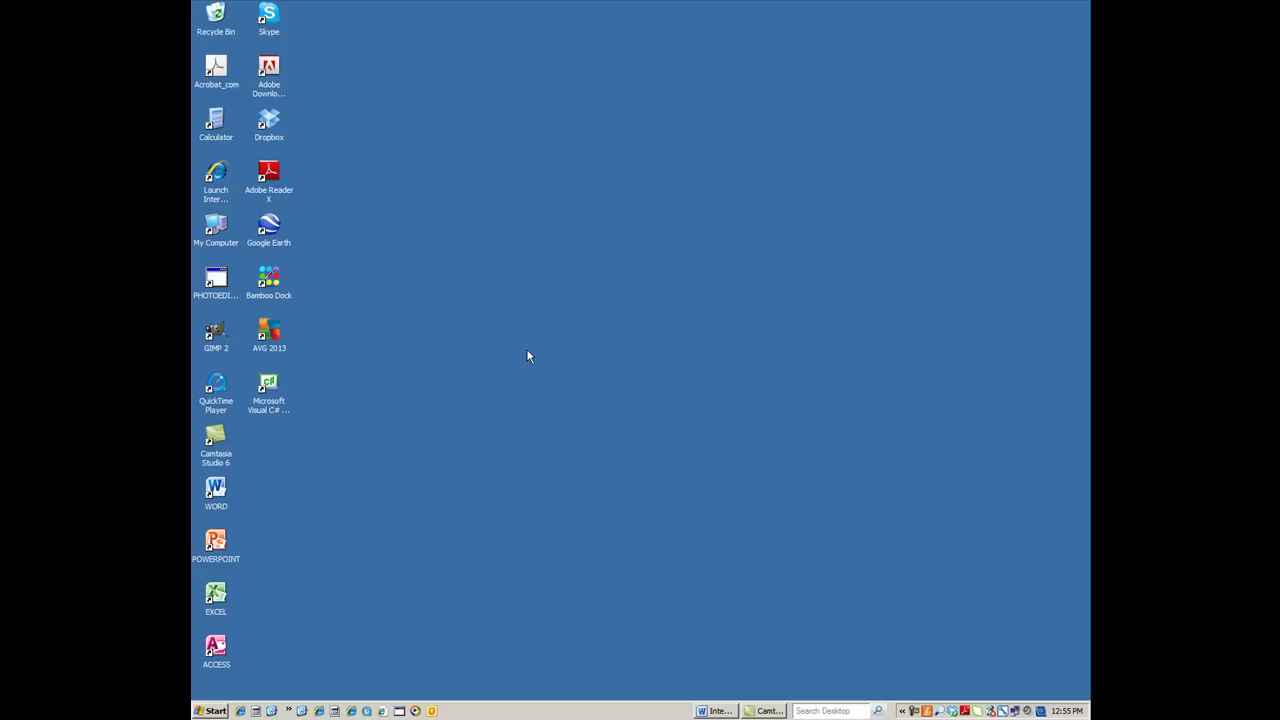
# Bring the Intense Bike business card example document to the front from the taskbar
pyautogui.click(715, 710)
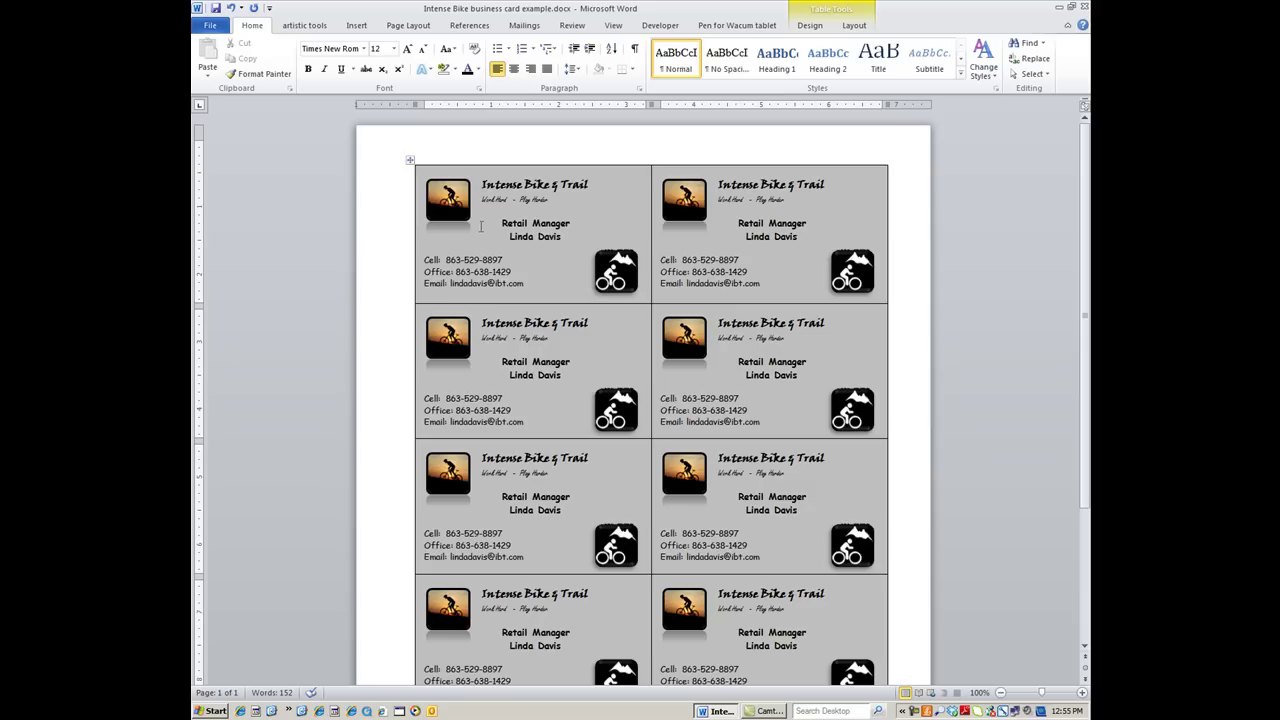
# Go to File > New to show the Available Templates gallery
pyautogui.click(204, 26)
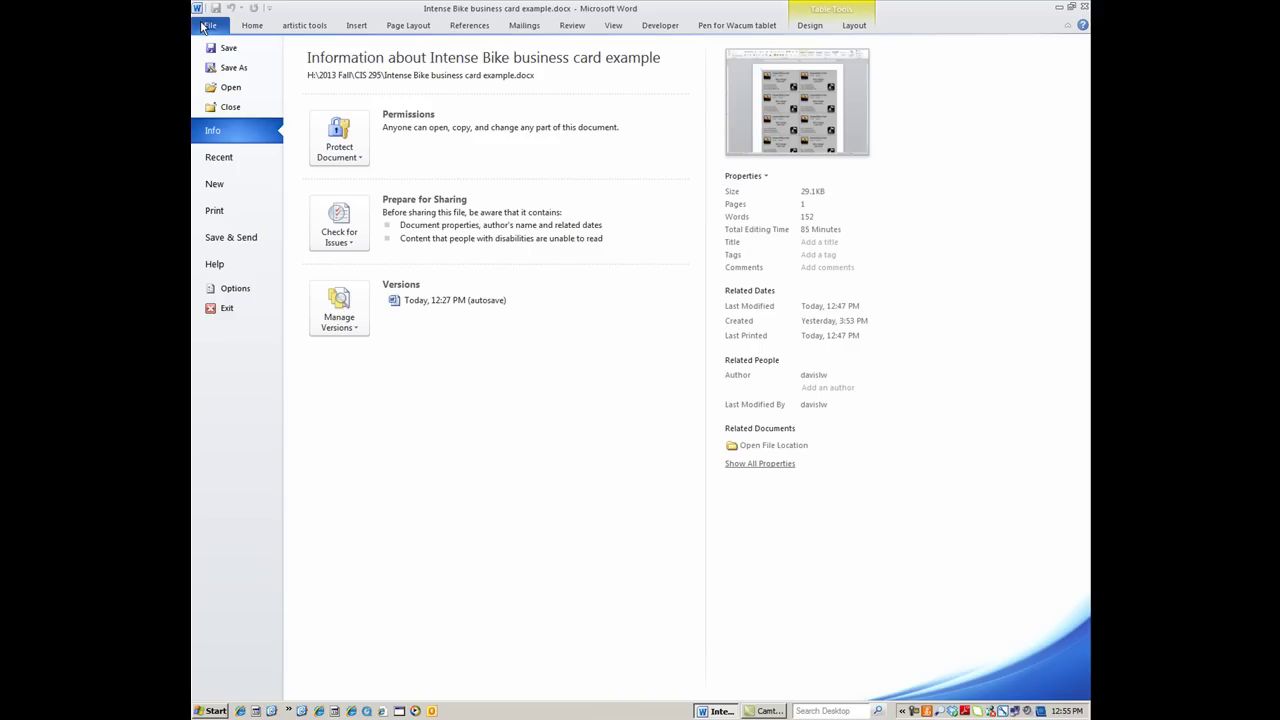
pyautogui.click(216, 184)
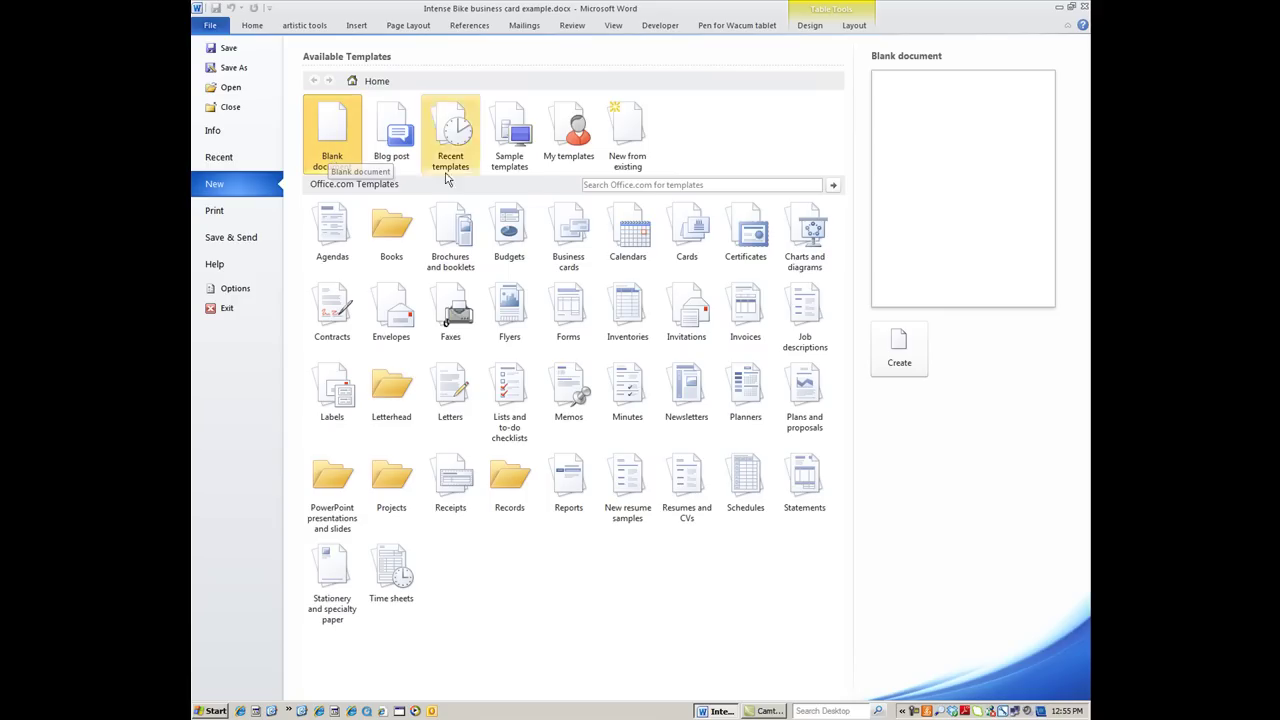
# Download the Realty Stylish business cards template (10 per page, 2-sided) from Print business cards
pyautogui.click(566, 254)
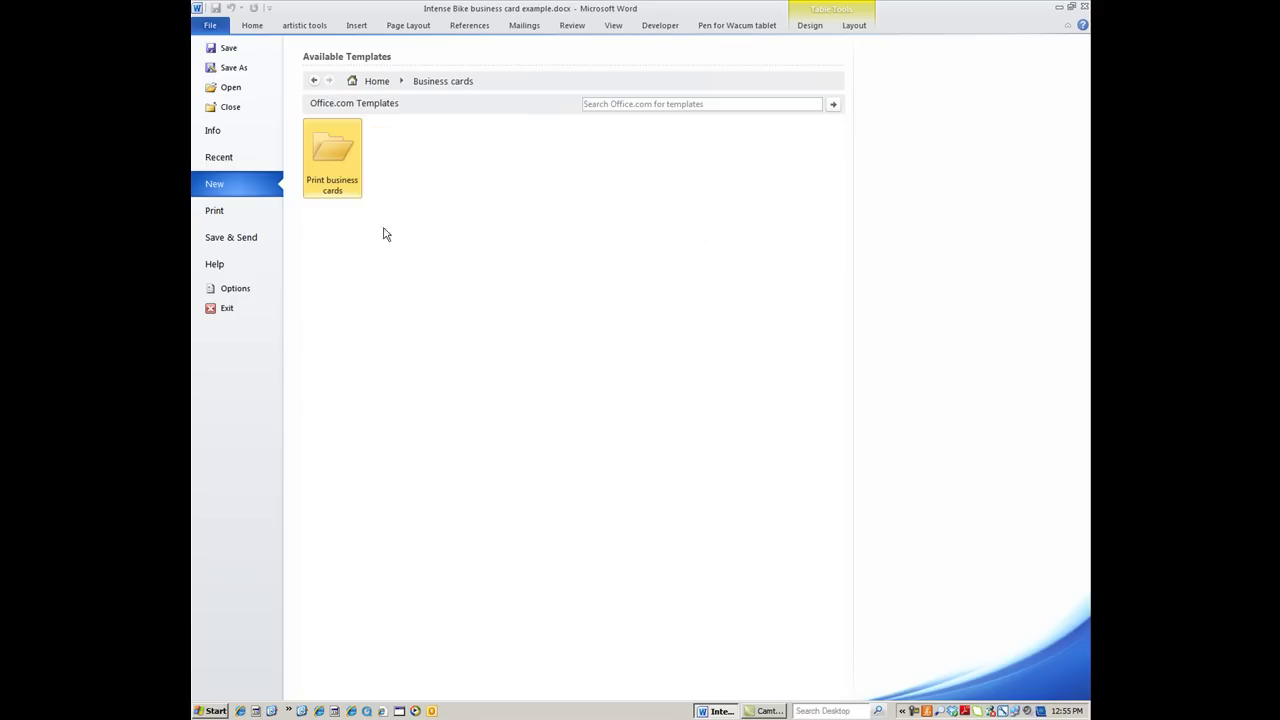
pyautogui.click(332, 172)
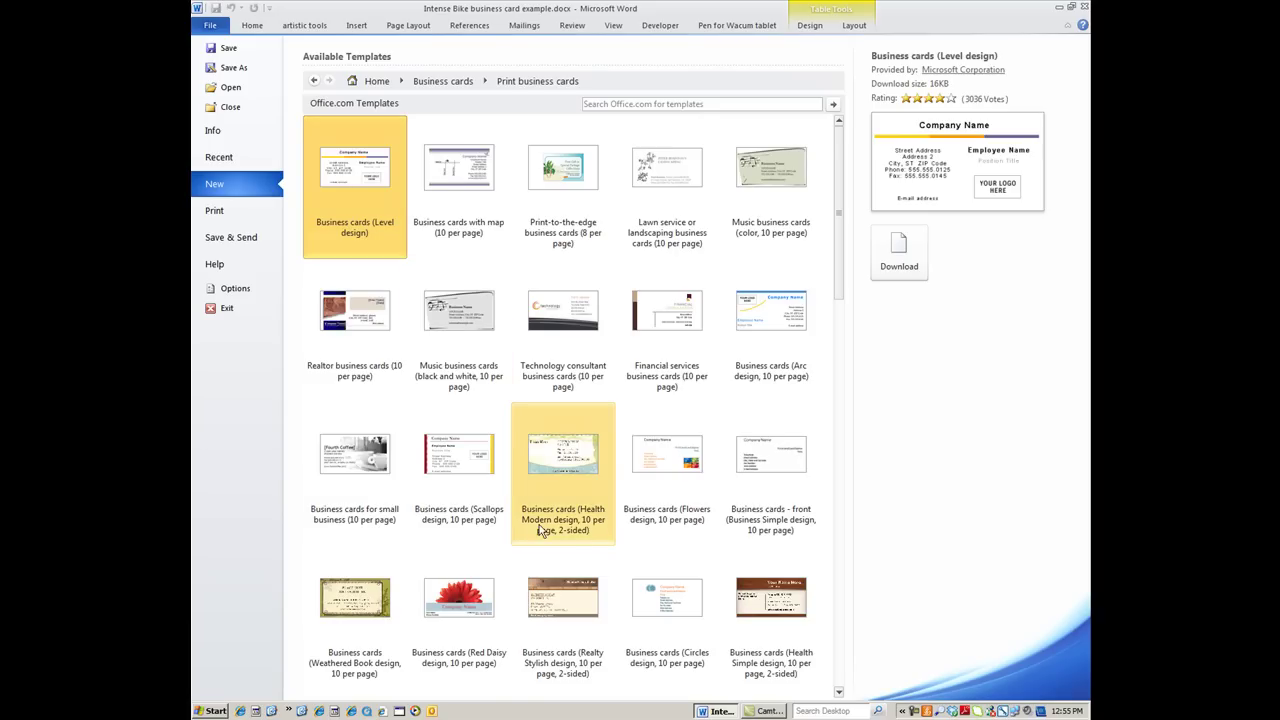
pyautogui.scroll(-1, 538, 537)
pyautogui.scroll(-3, 540, 537)
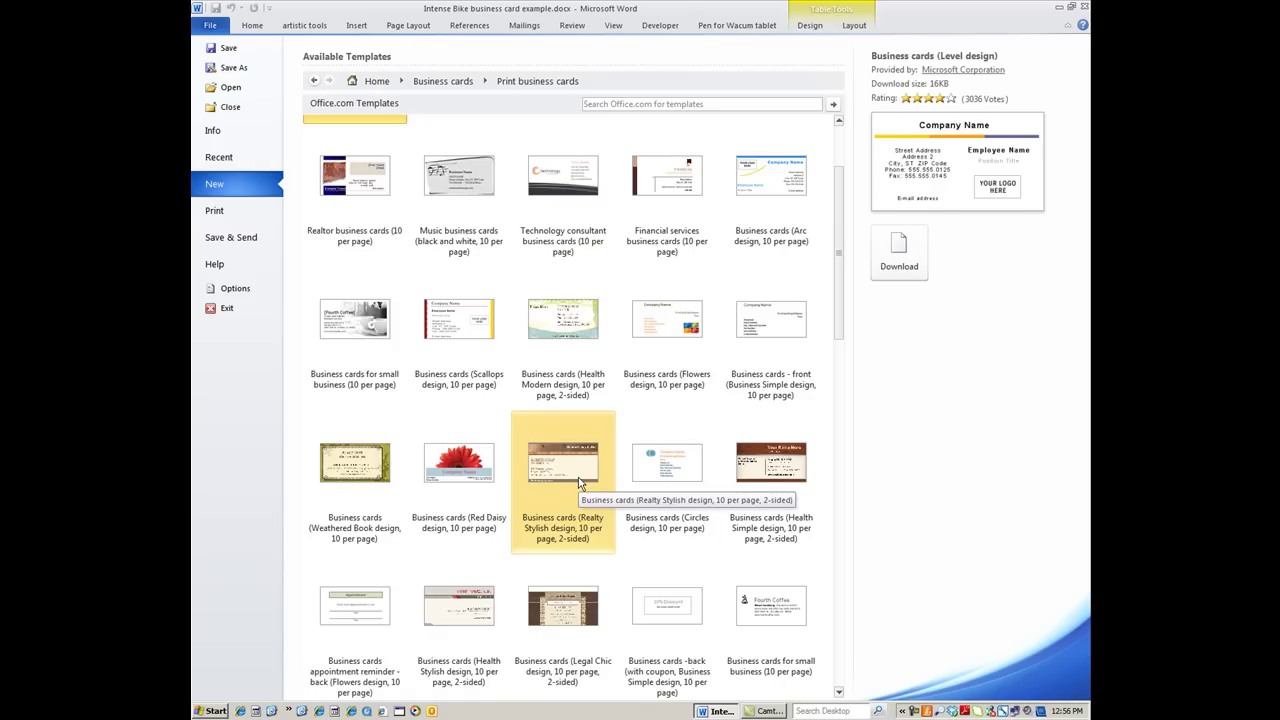
pyautogui.click(578, 484)
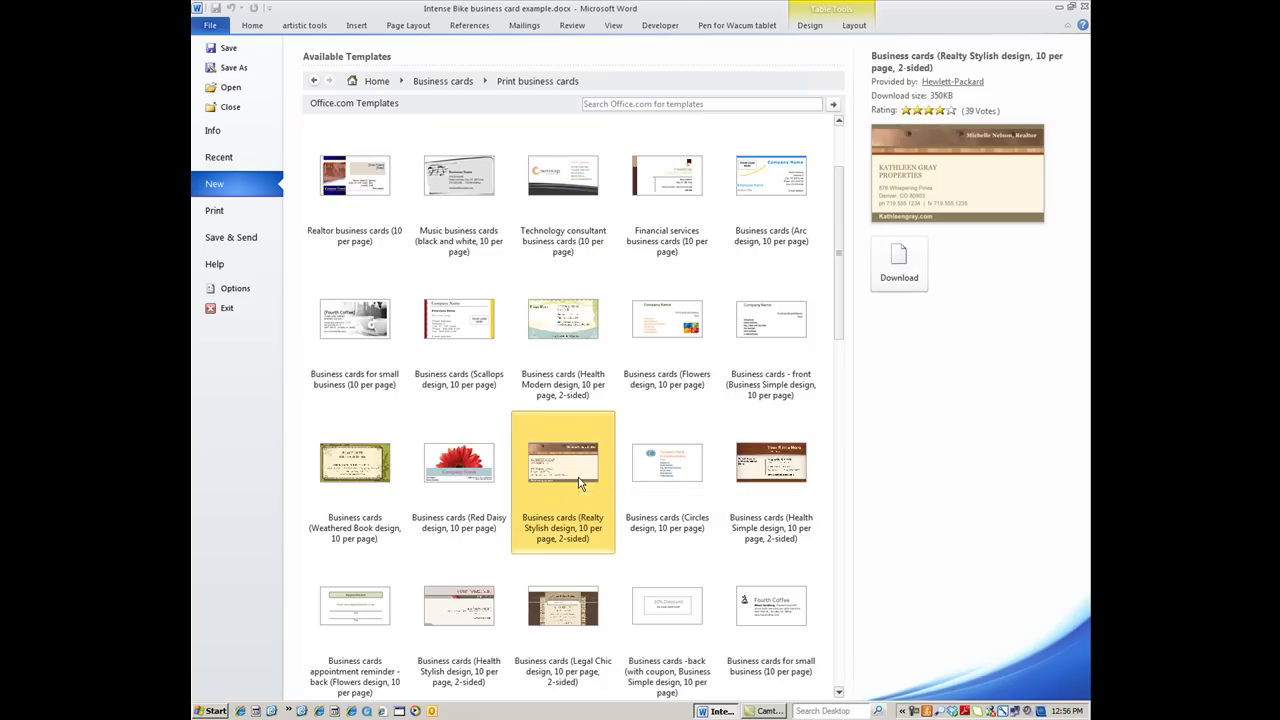
pyautogui.click(897, 266)
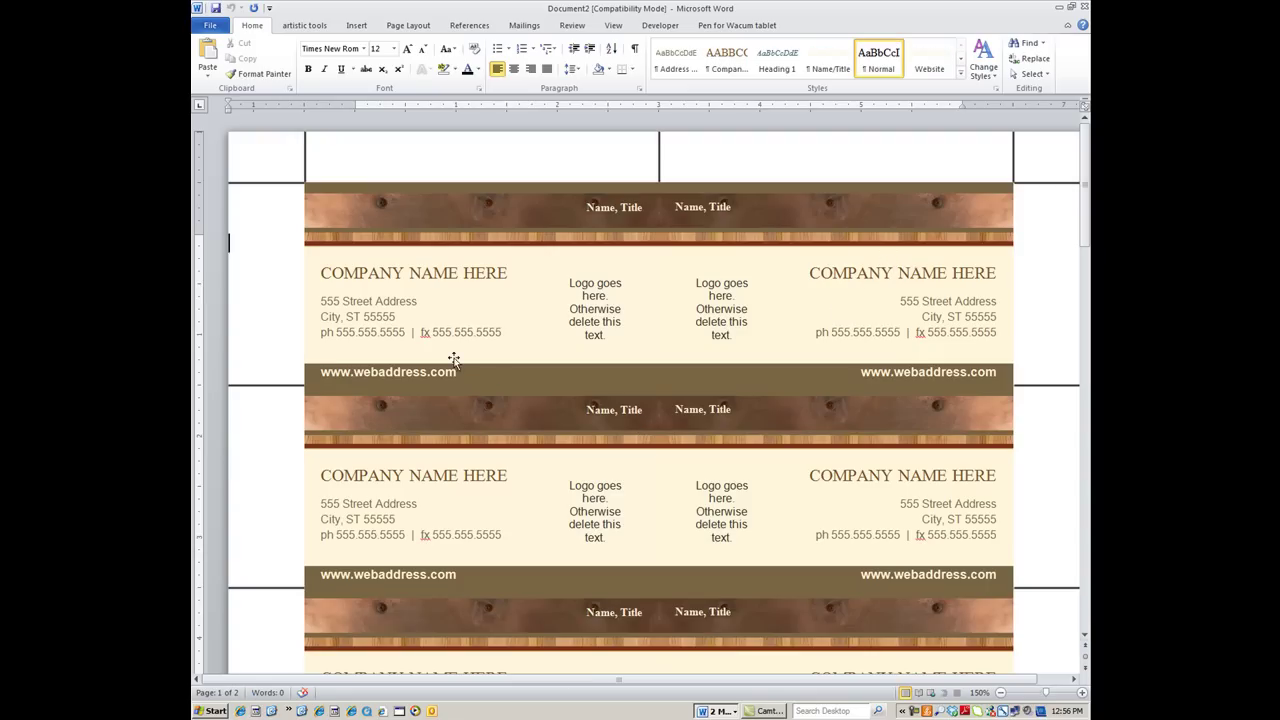
# Inspect the template's address, phone, logo and name text boxes, then close the Document2 template
pyautogui.click(341, 267)
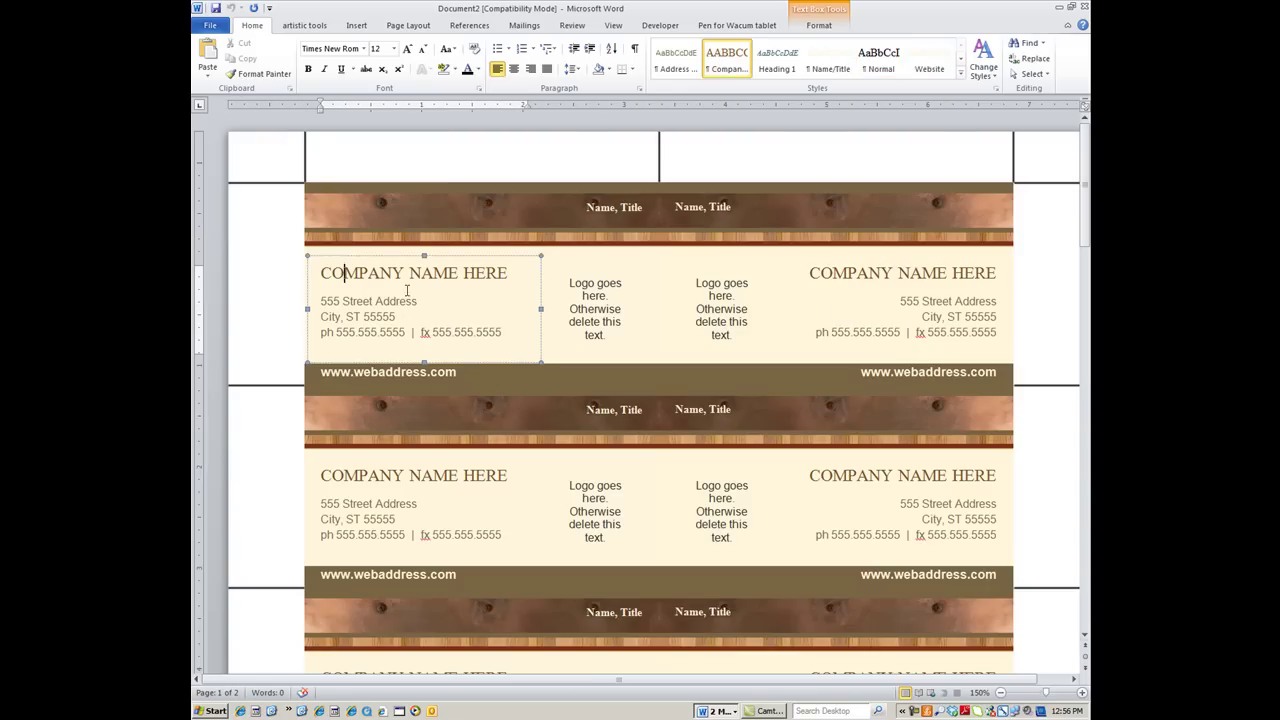
pyautogui.click(368, 316)
pyautogui.press('Down')
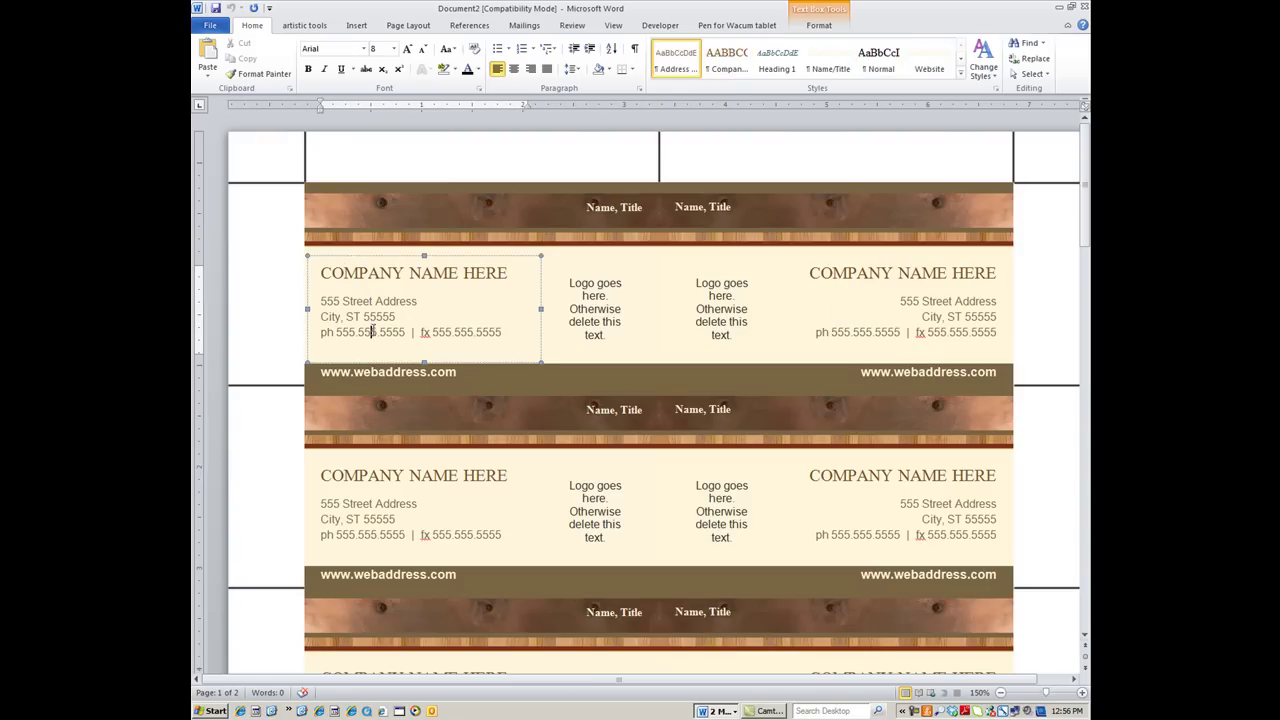
pyautogui.click(582, 307)
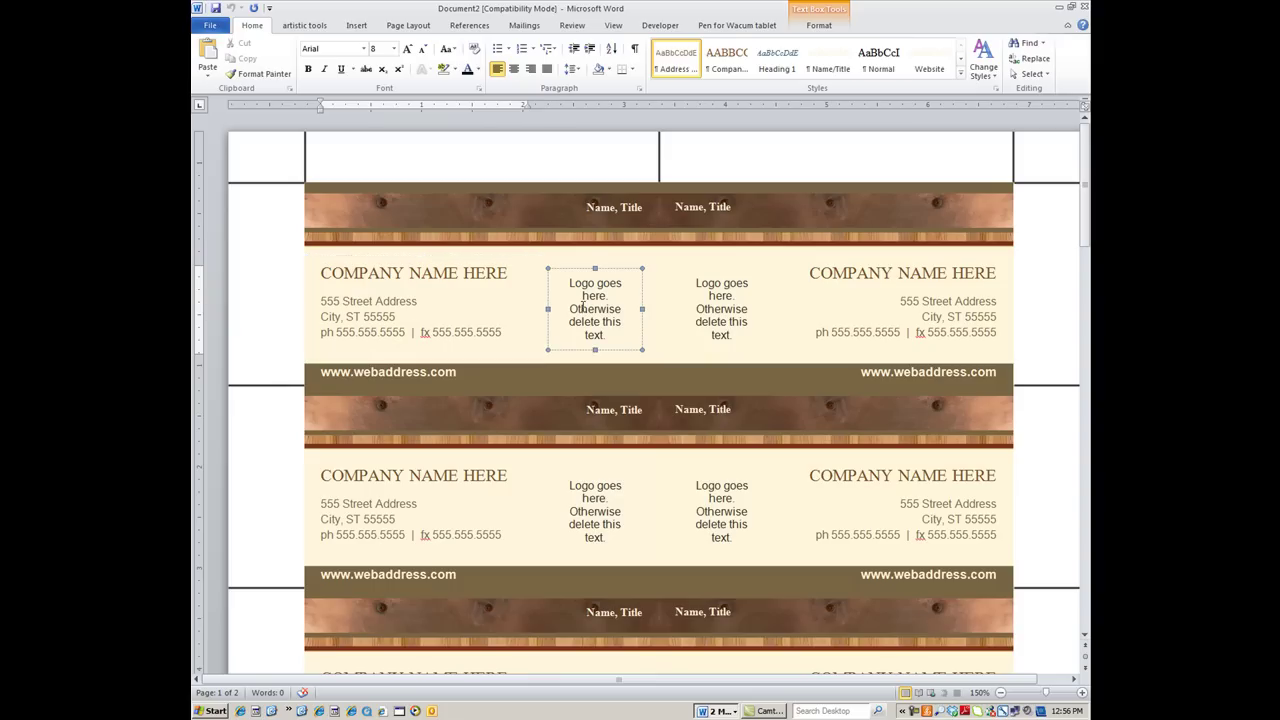
pyautogui.click(592, 414)
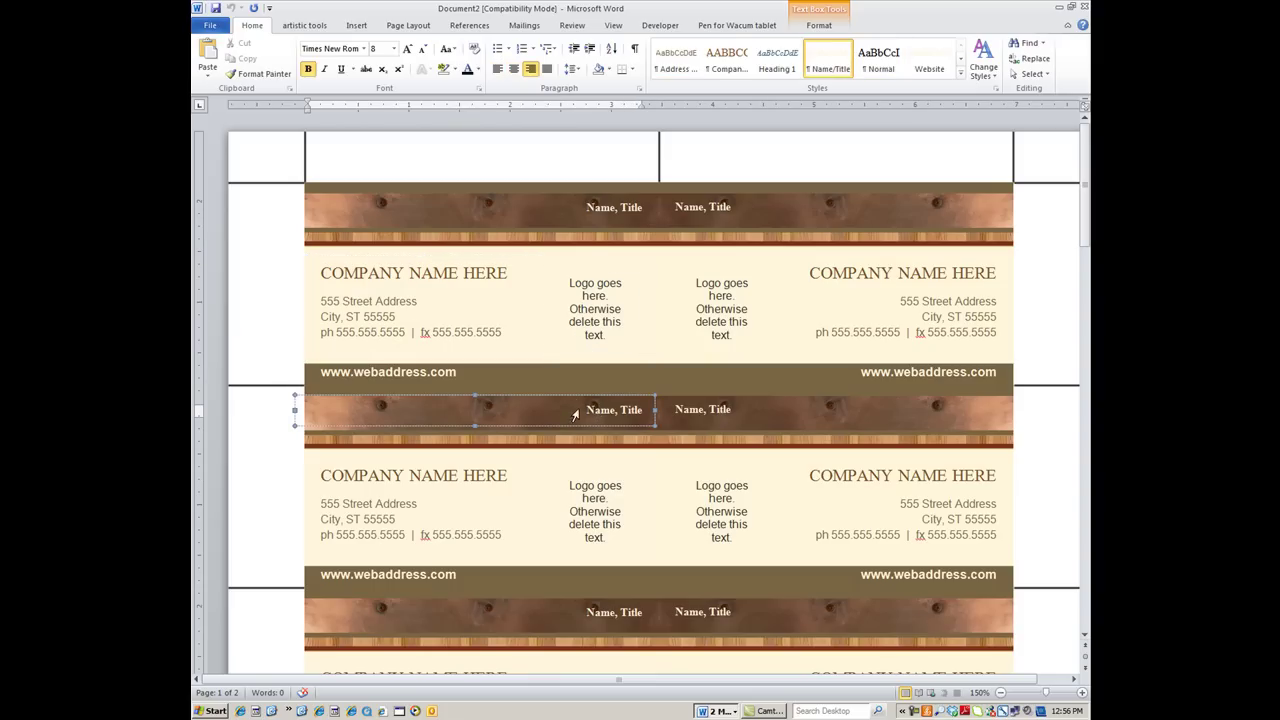
pyautogui.scroll(-5, 567, 405)
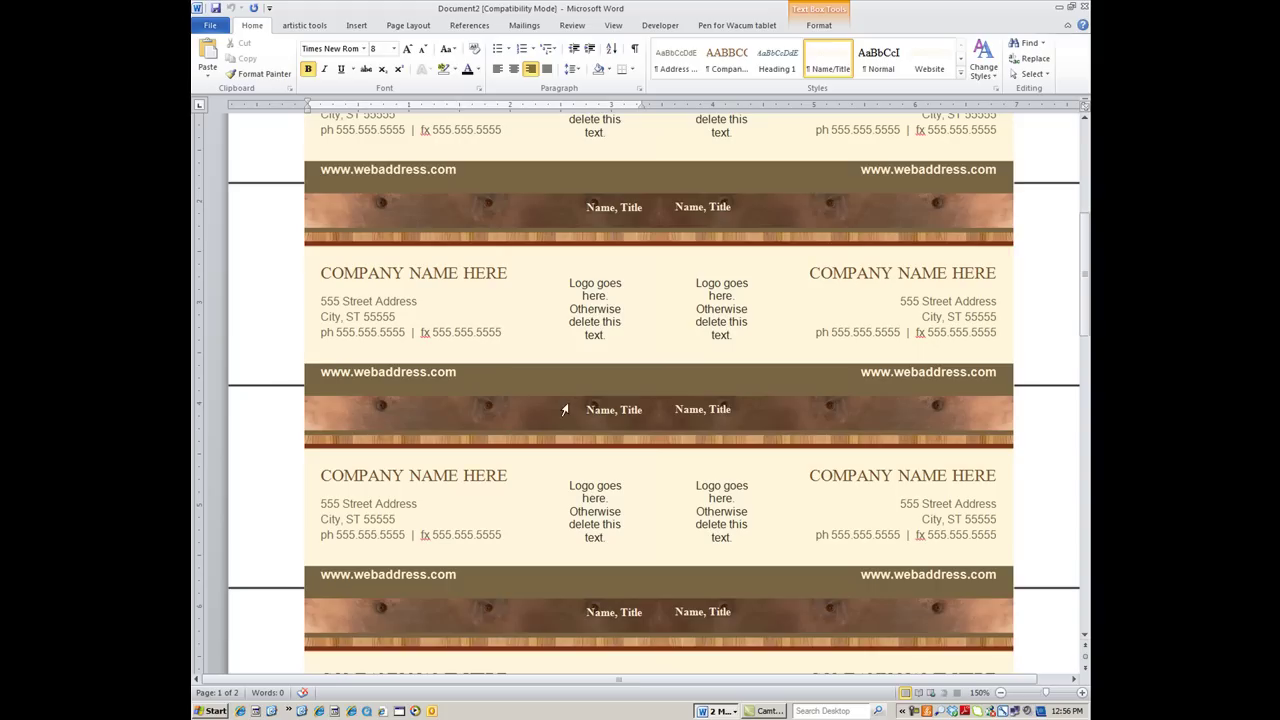
pyautogui.scroll(5, 564, 410)
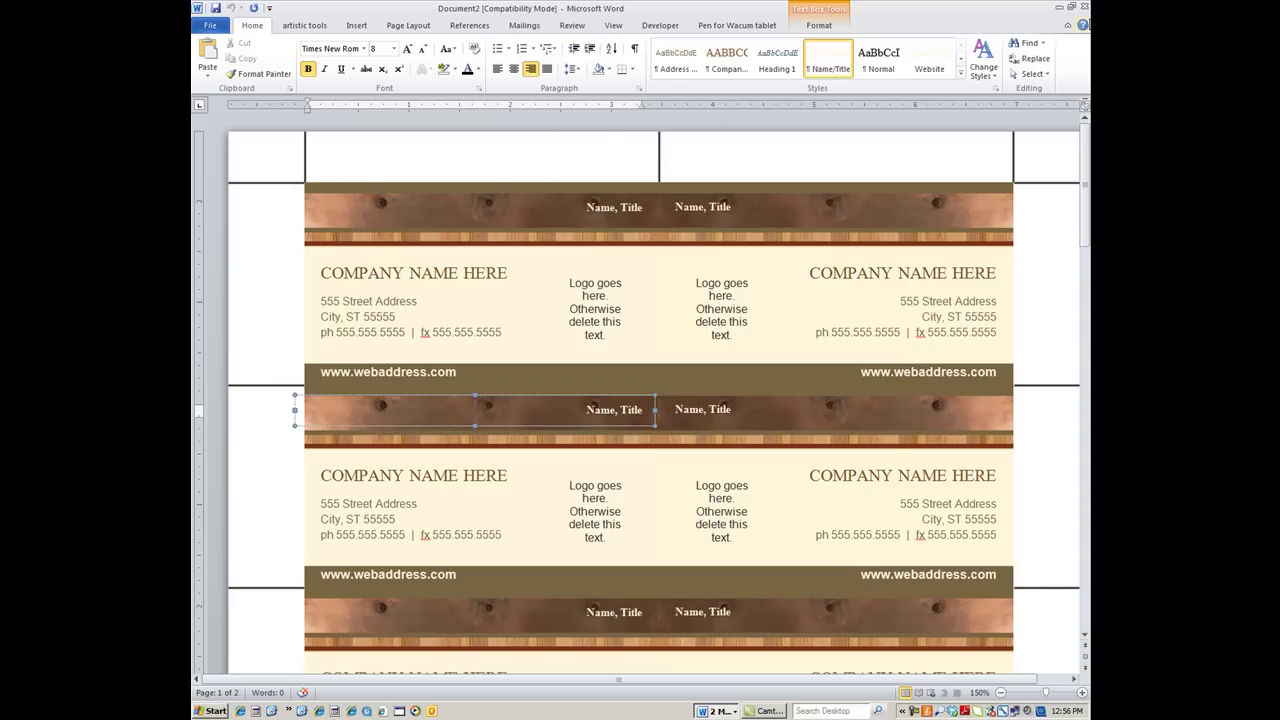
pyautogui.click(1083, 7)
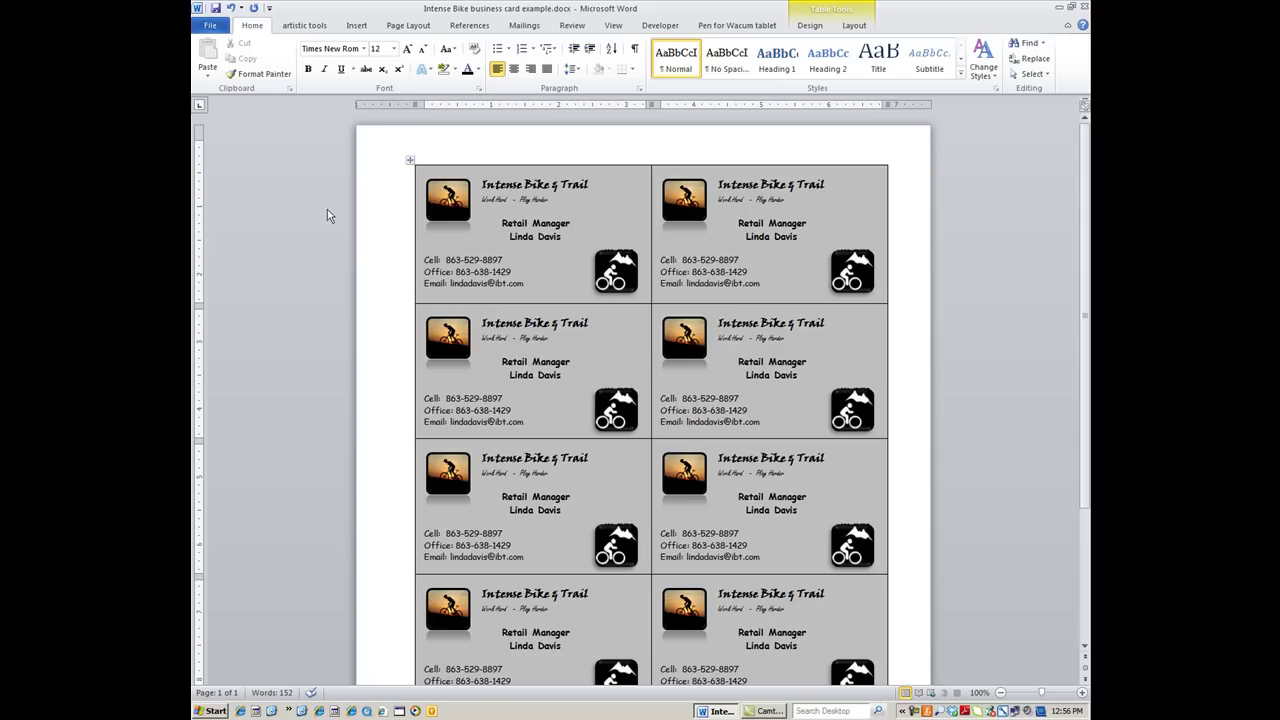
# Create a new blank document, Document3, from File > New
pyautogui.click(211, 26)
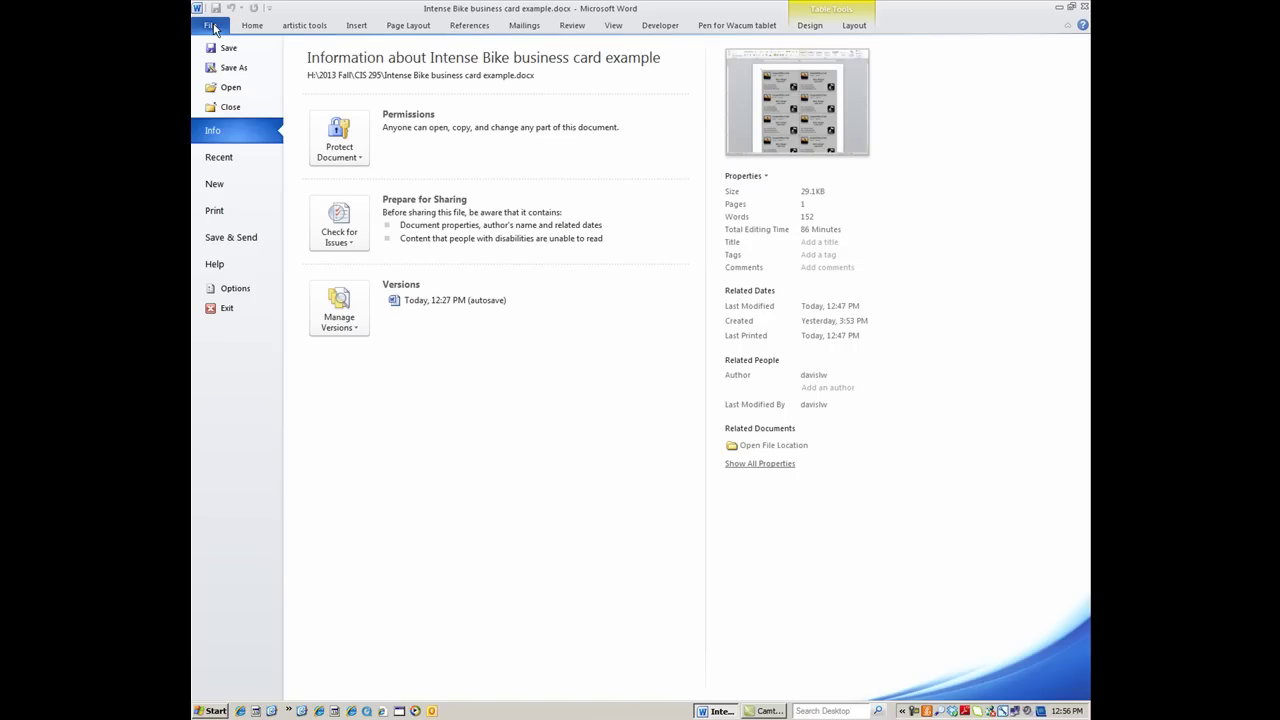
pyautogui.click(216, 187)
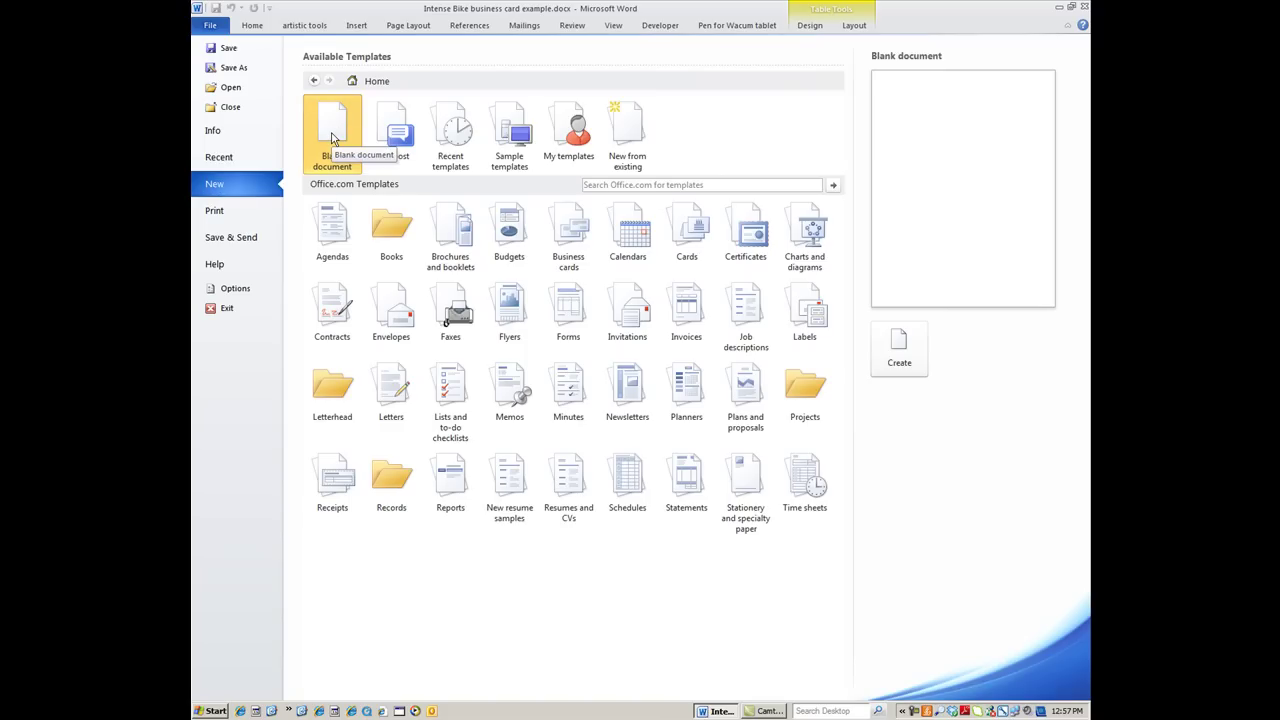
pyautogui.doubleClick(332, 140)
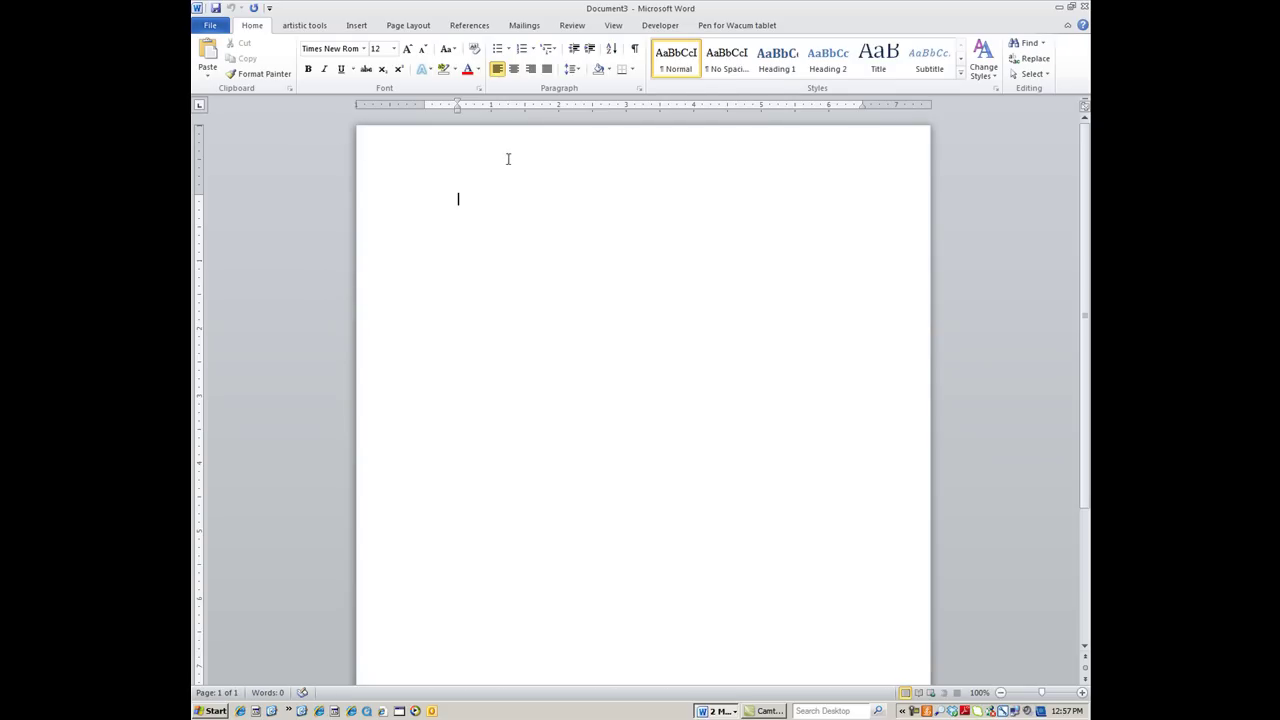
# Give the empty first paragraph single line spacing and center alignment
pyautogui.click(408, 28)
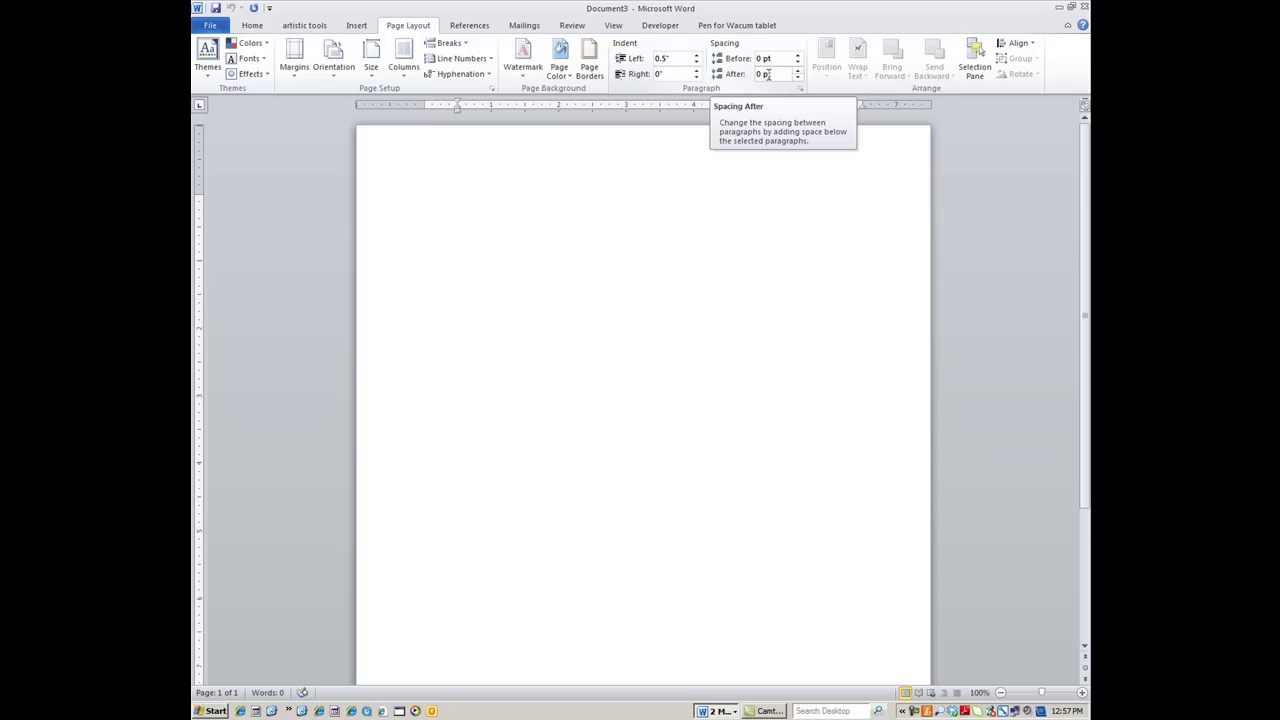
pyautogui.click(252, 26)
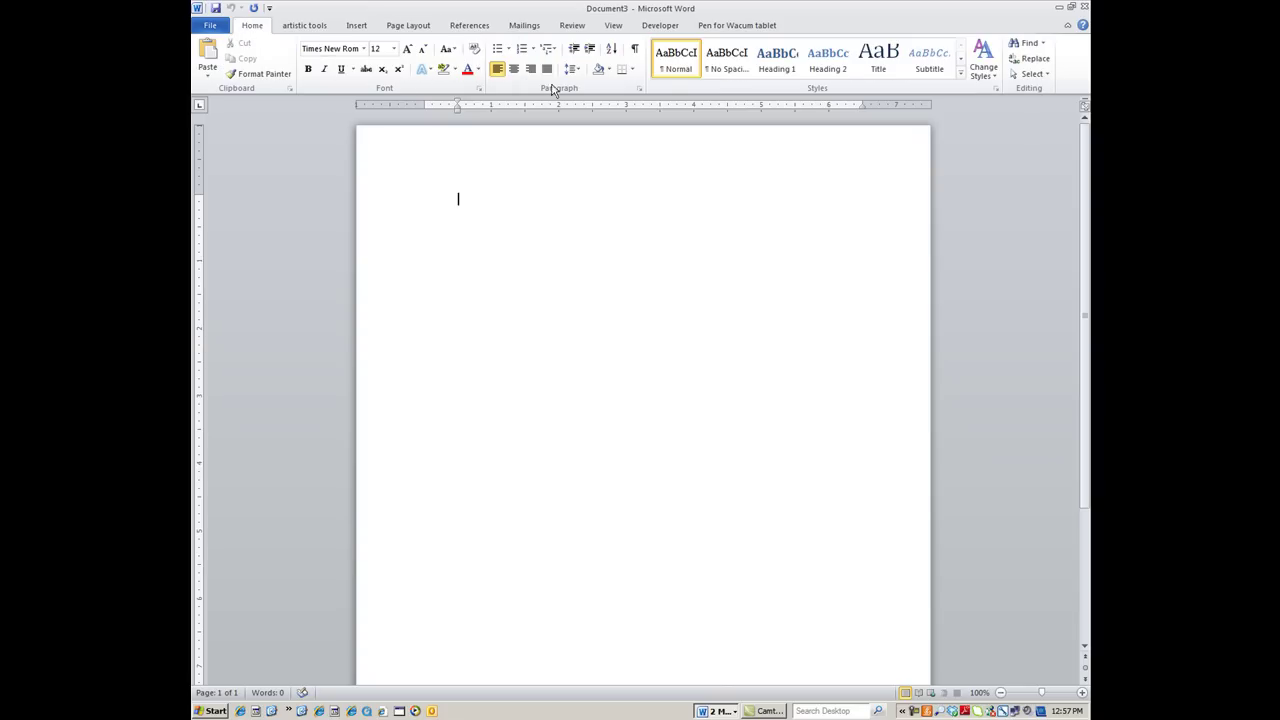
pyautogui.click(570, 68)
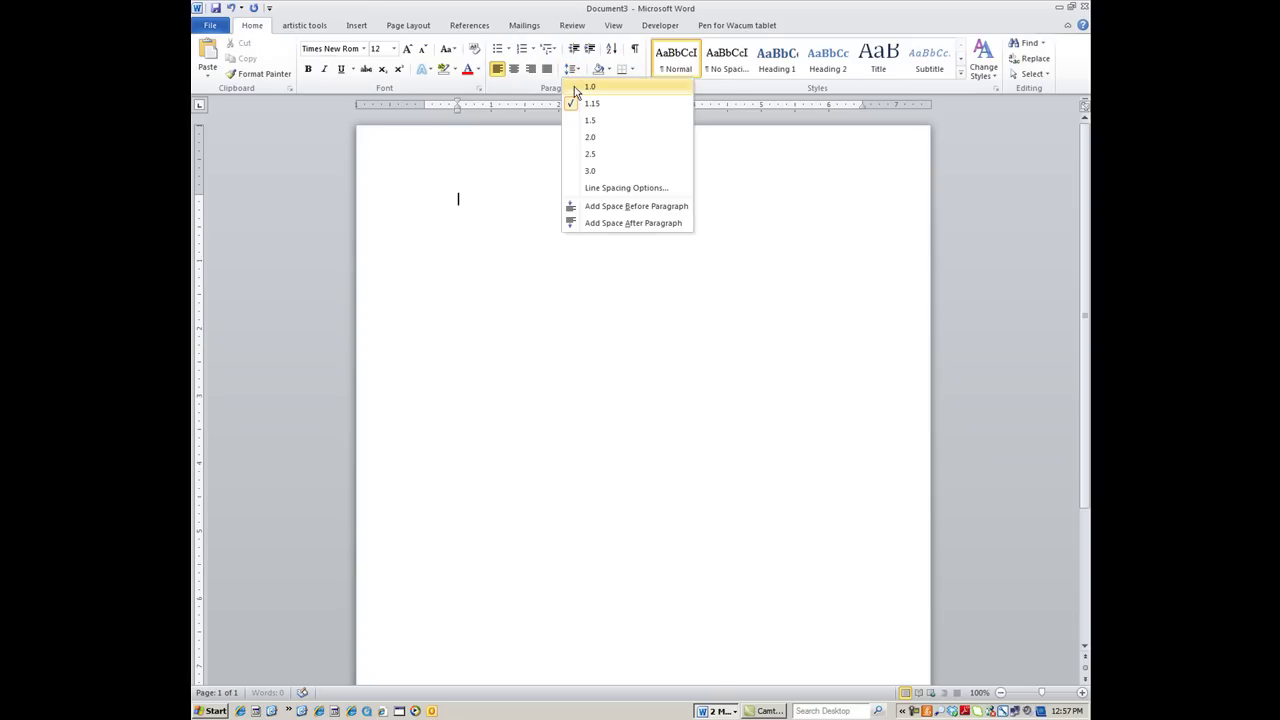
pyautogui.click(574, 86)
pyautogui.click(572, 68)
pyautogui.click(572, 68)
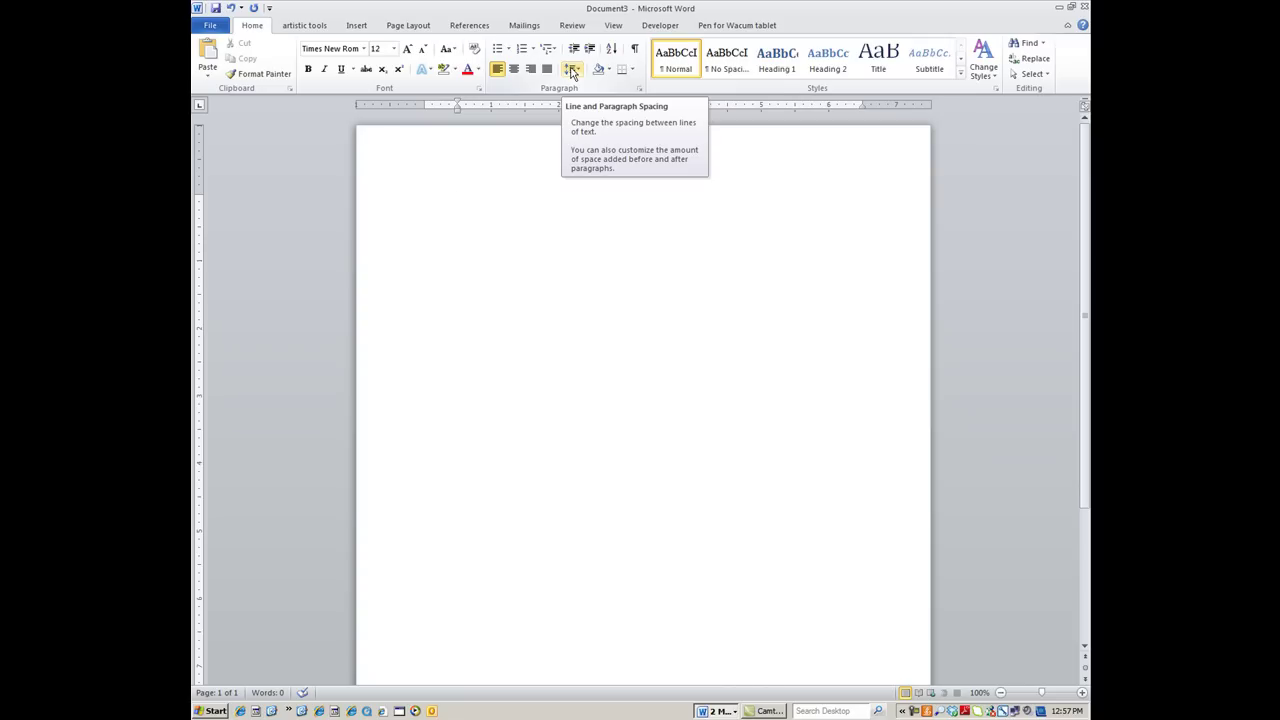
pyautogui.click(514, 70)
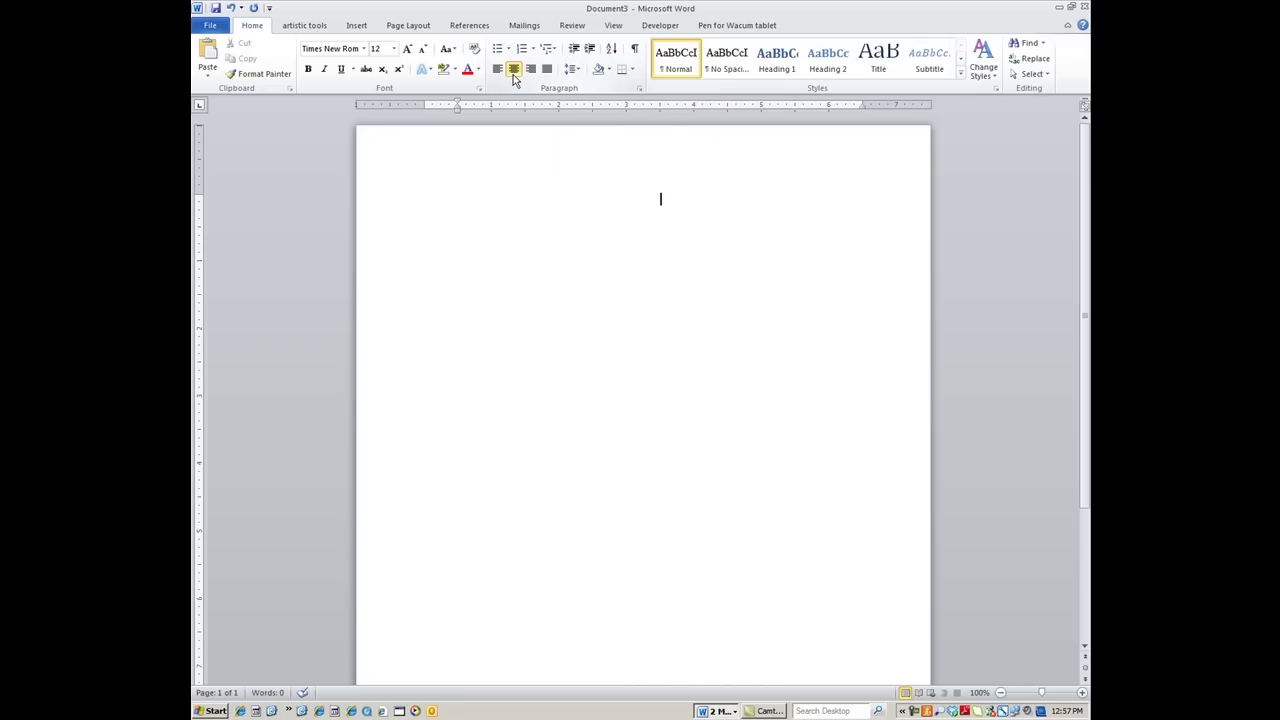
pyautogui.click(406, 27)
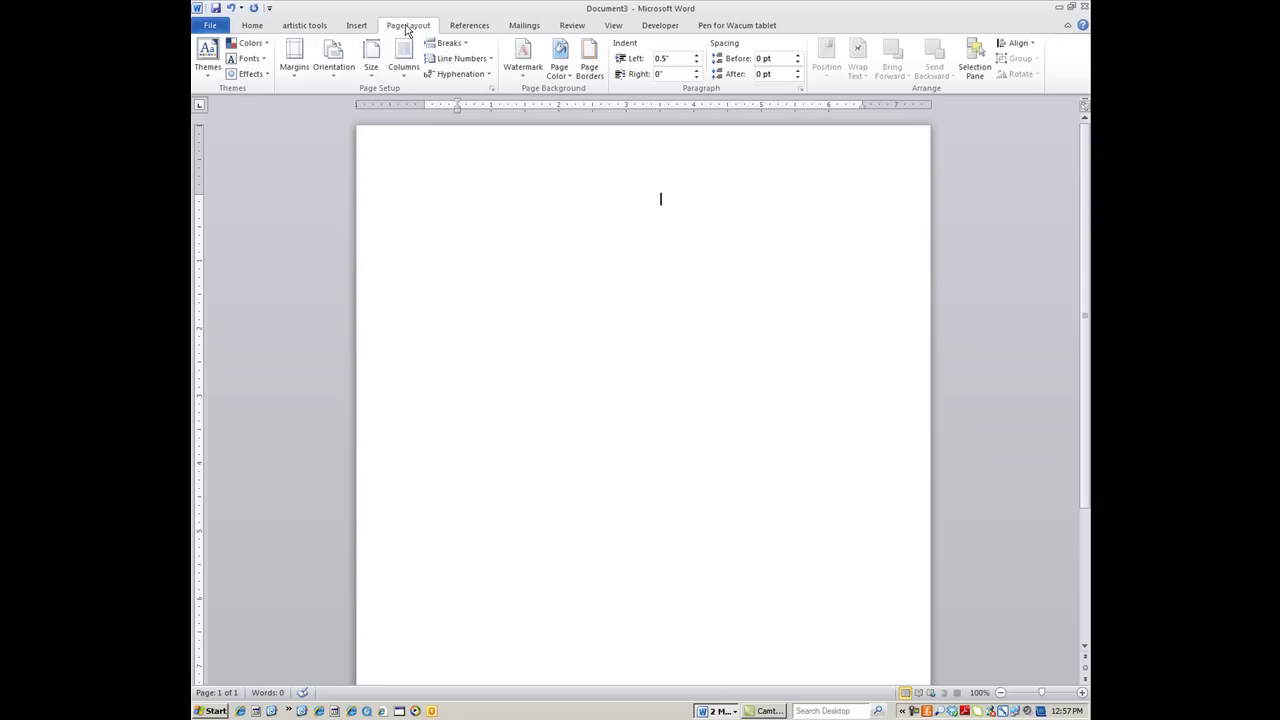
# Set custom top and bottom margins to 0.2 inch, leaving left and right at 1 inch
pyautogui.click(300, 68)
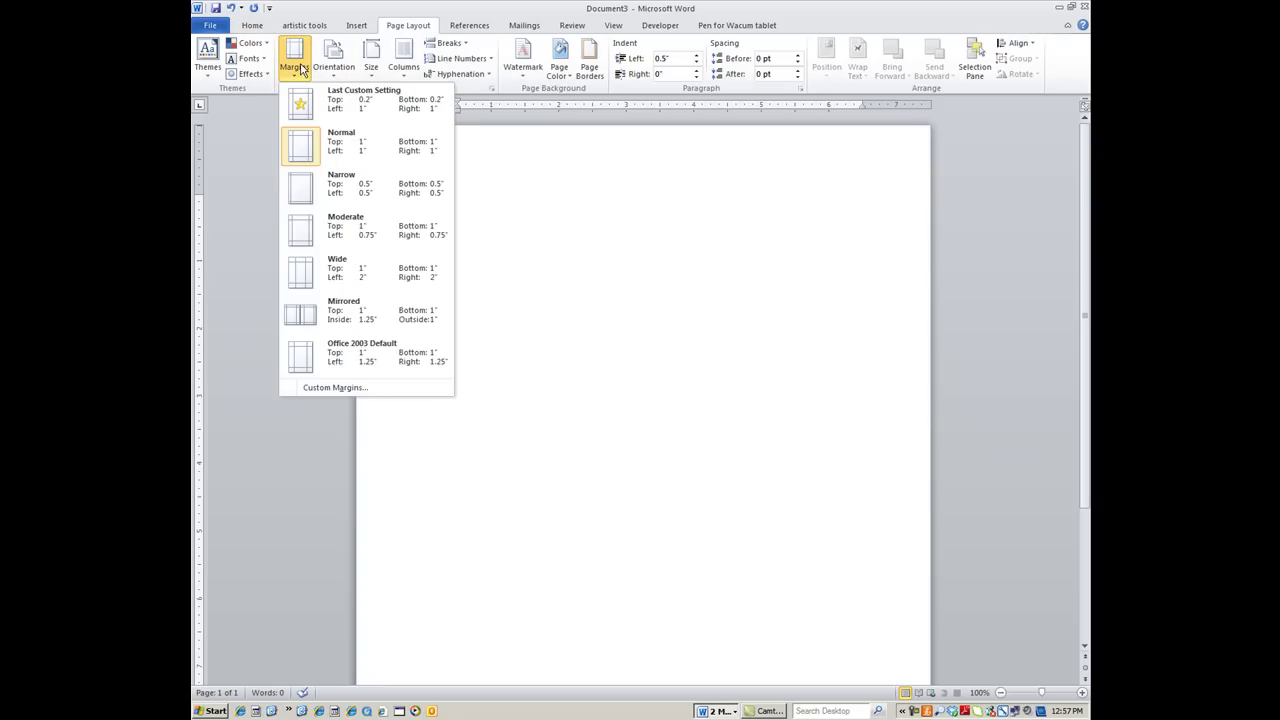
pyautogui.click(314, 387)
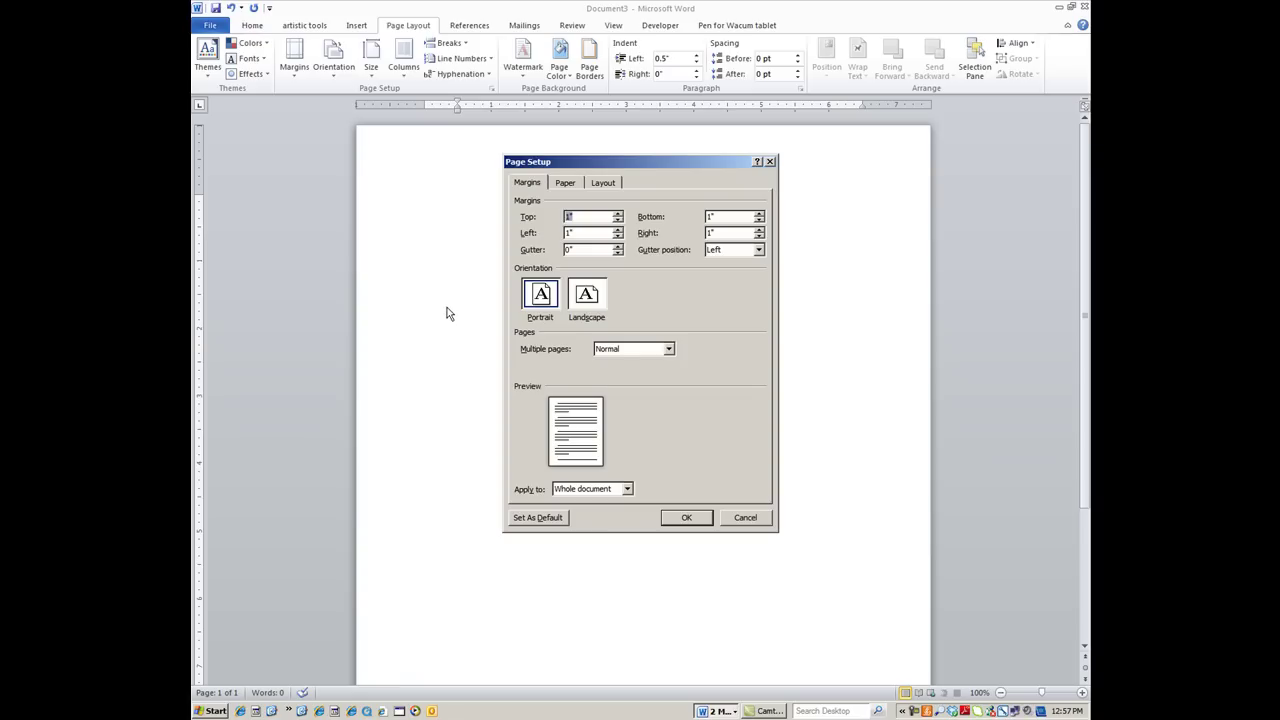
pyautogui.click(578, 216)
pyautogui.press('BackSpace')
pyautogui.write('.2')
pyautogui.click(716, 217)
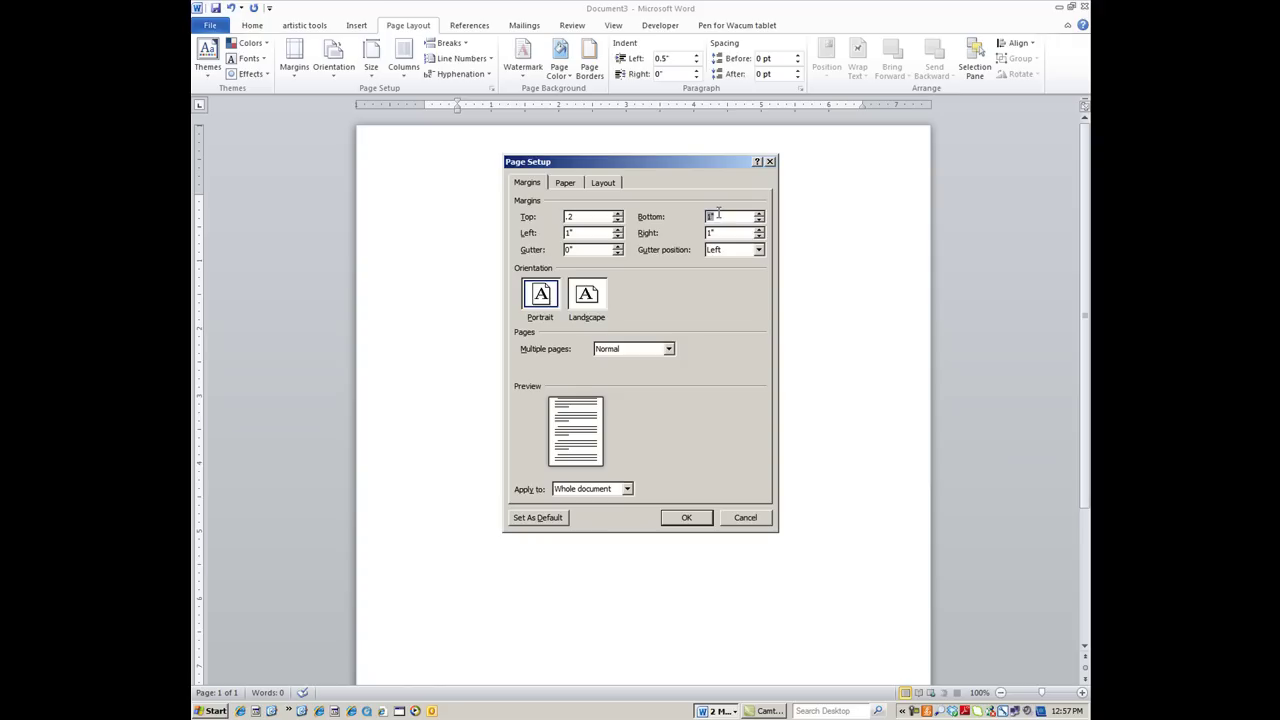
pyautogui.write('.2')
pyautogui.click(689, 517)
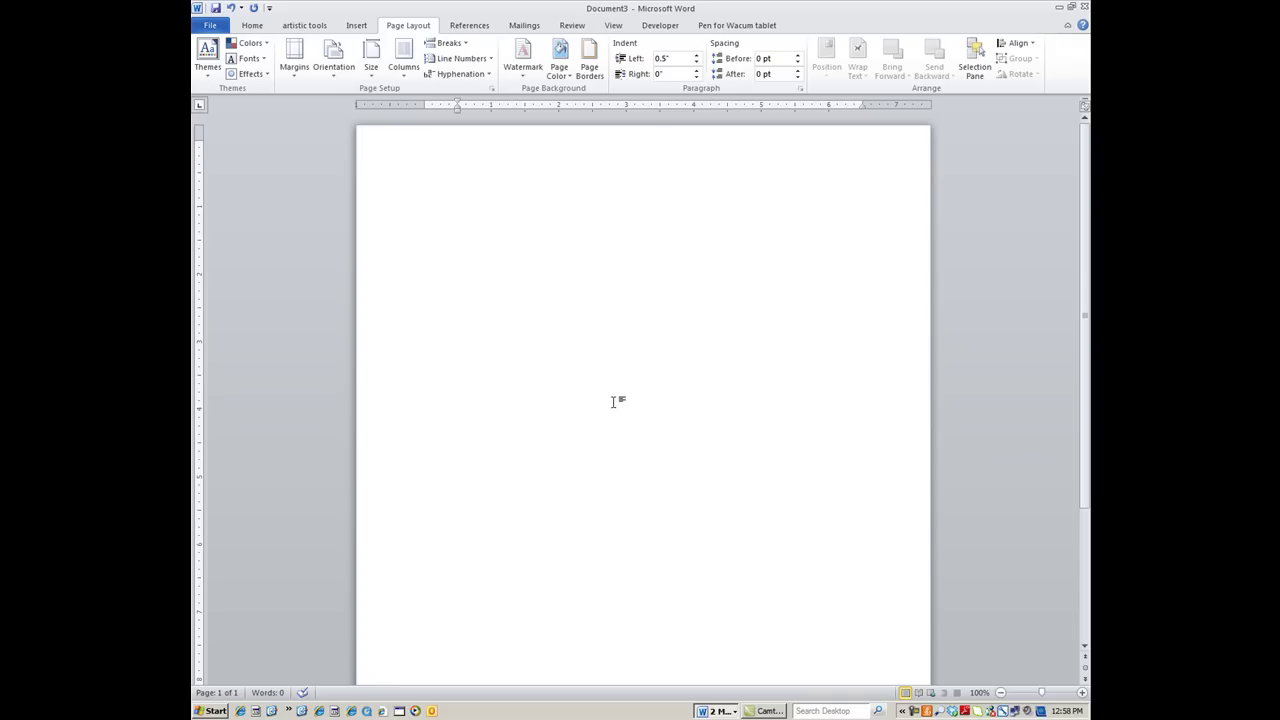
# Insert a 2x4 table at the top of the page and select the whole table
pyautogui.click(357, 26)
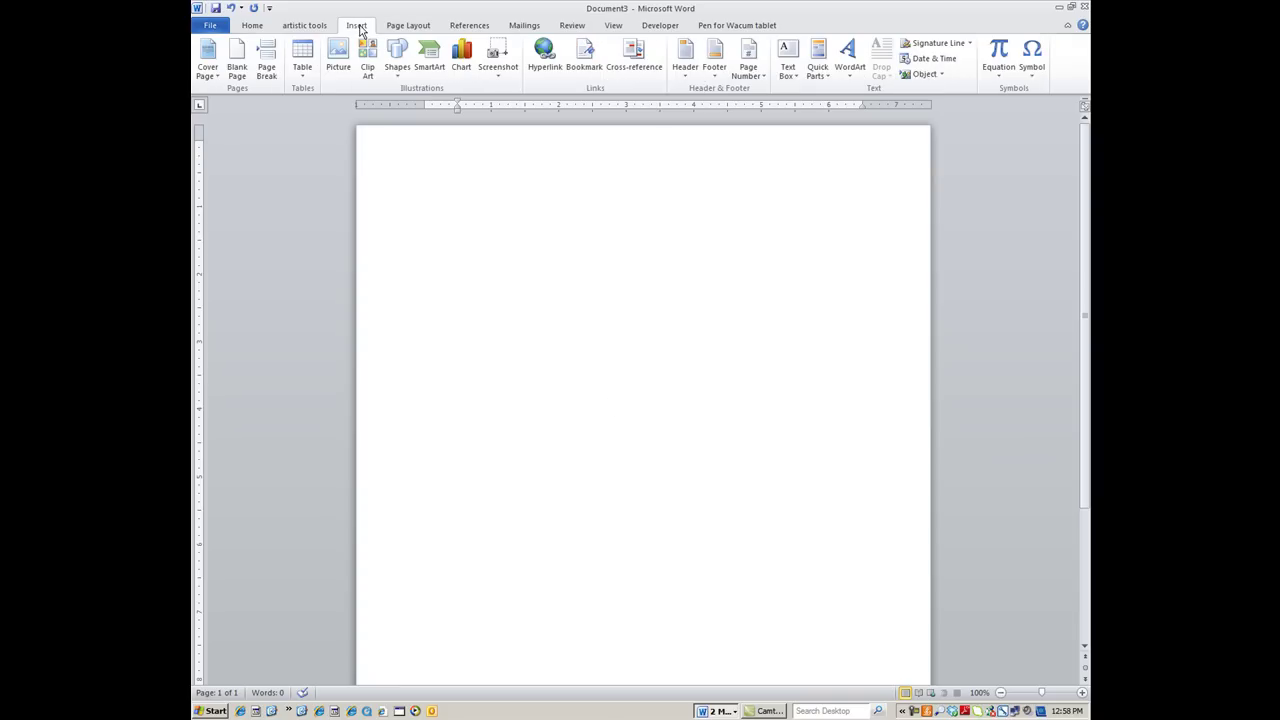
pyautogui.click(302, 64)
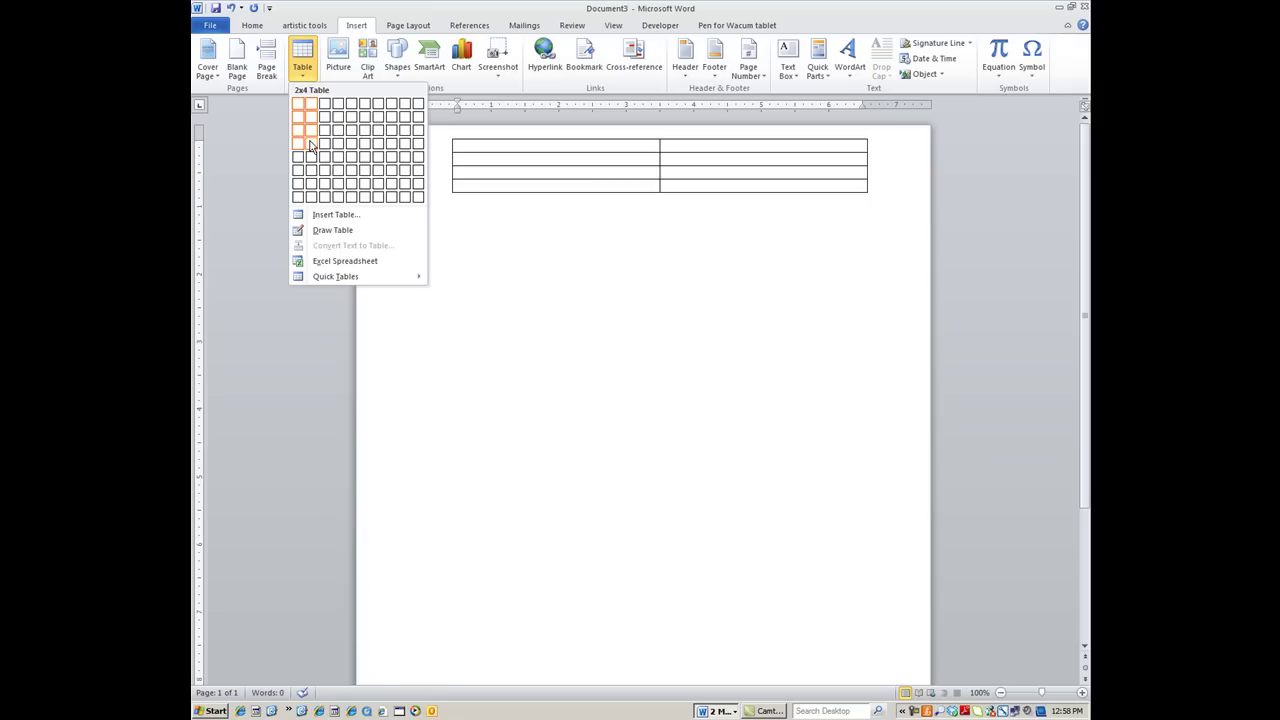
pyautogui.click(310, 146)
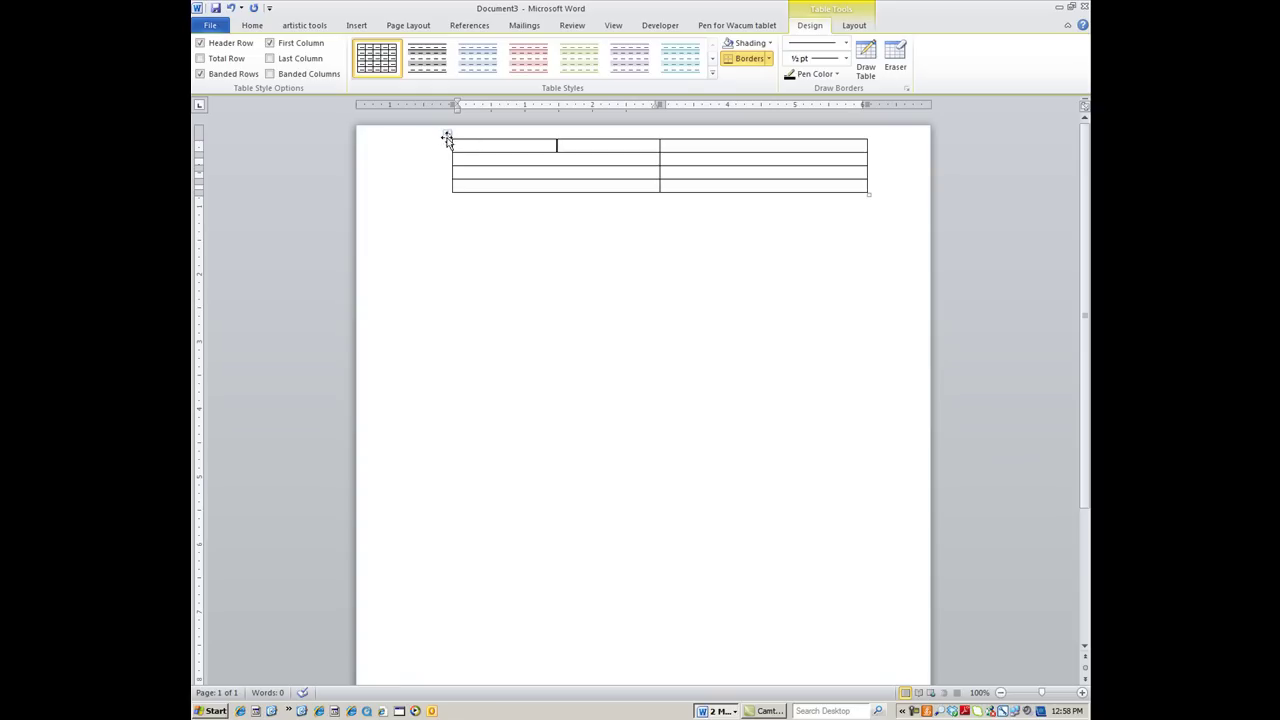
pyautogui.click(447, 135)
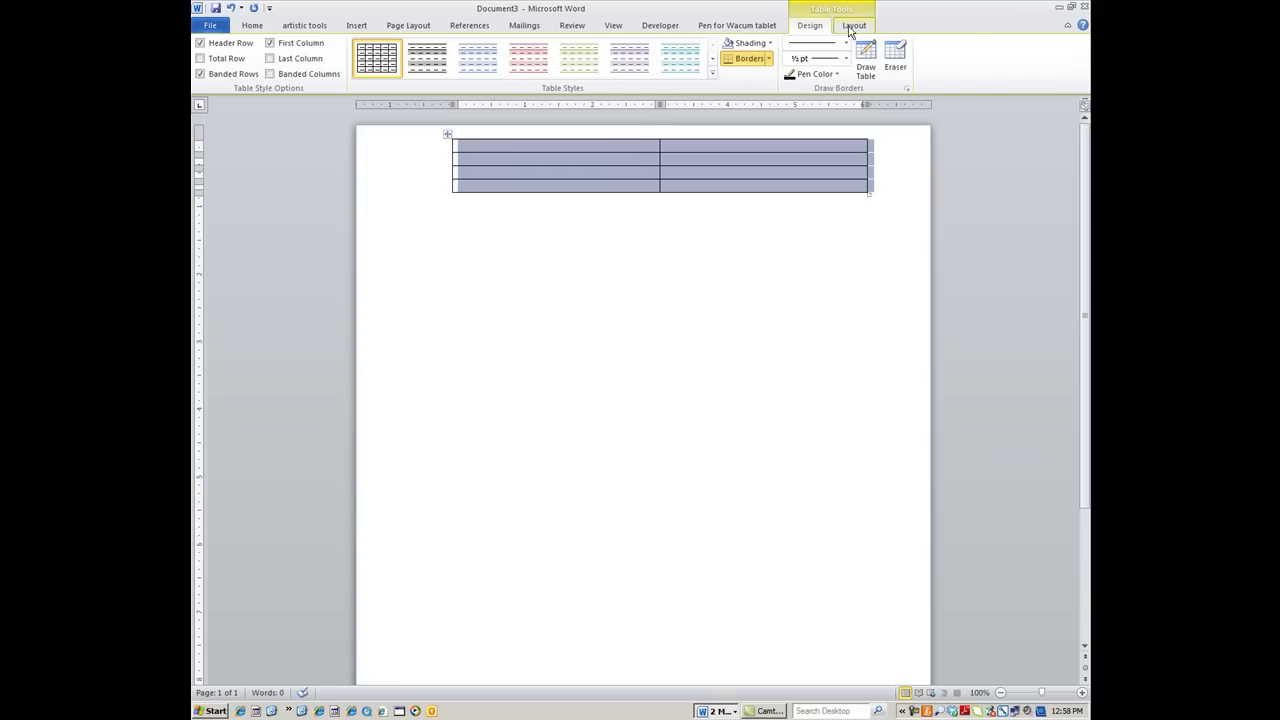
# Set the table row height to 2.0 inches and enter 3.5 as the width
pyautogui.click(850, 28)
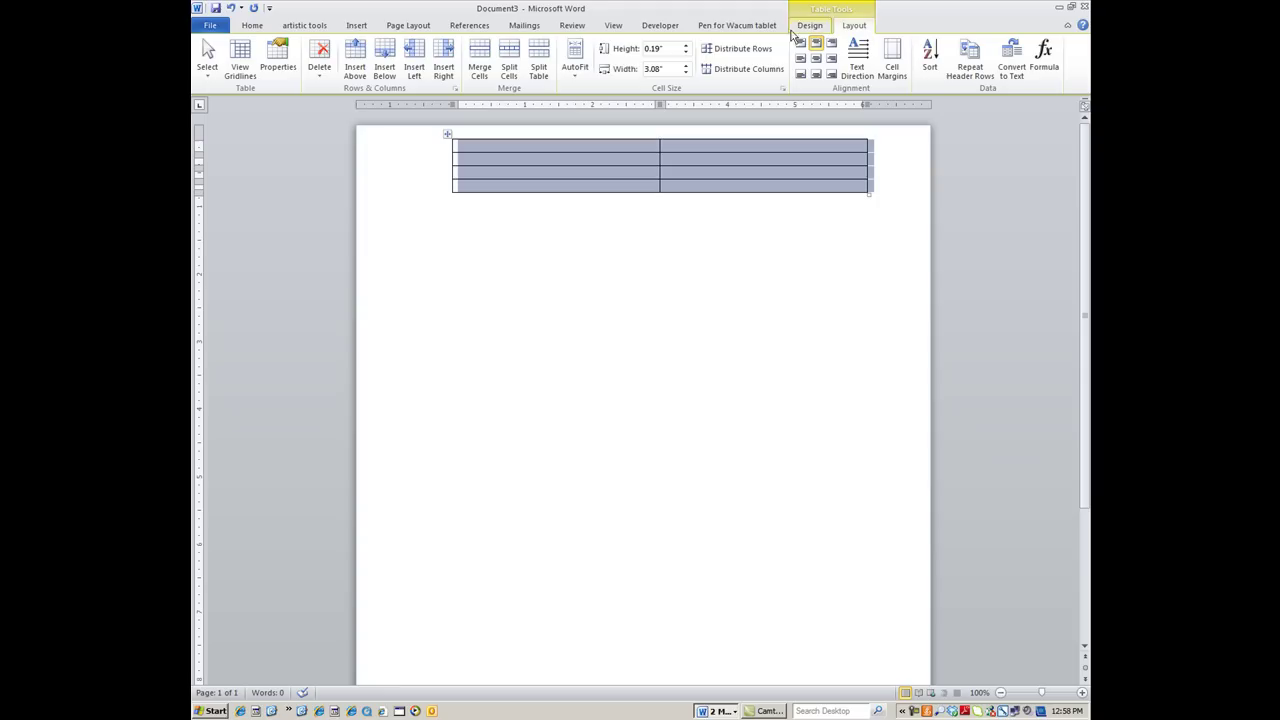
pyautogui.click(638, 51)
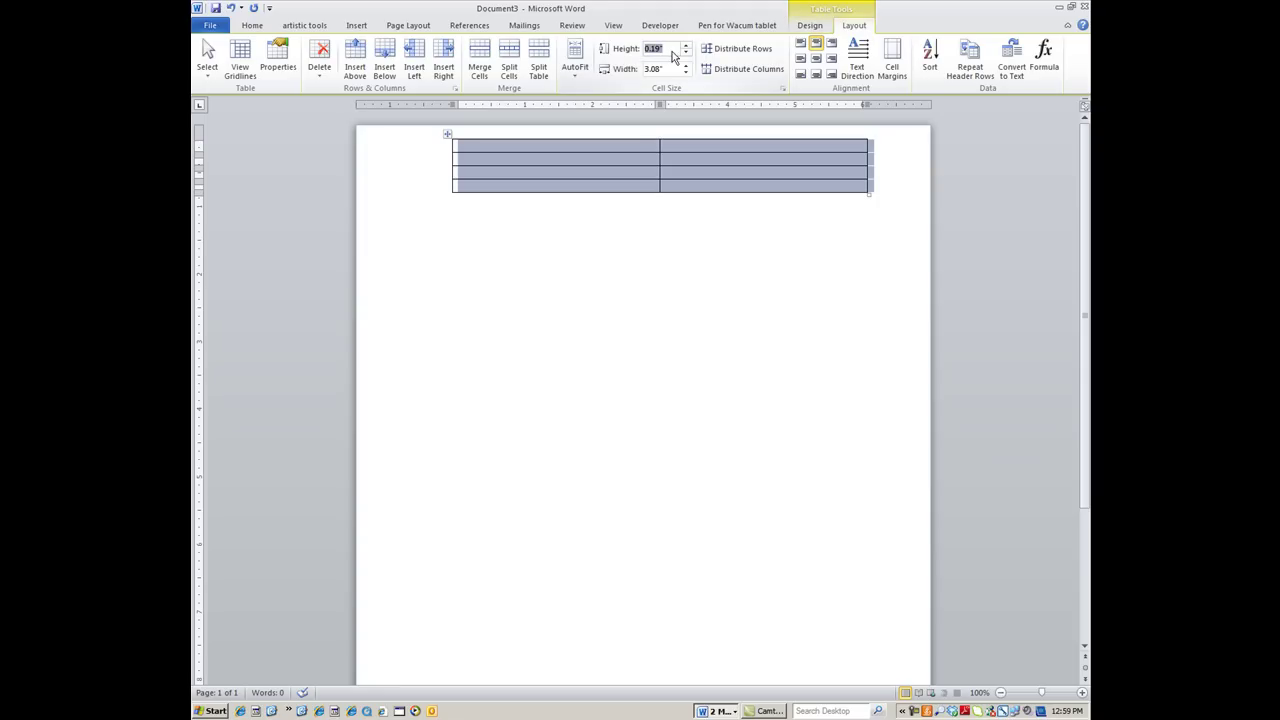
pyautogui.write('2.0')
pyautogui.press('Tab')
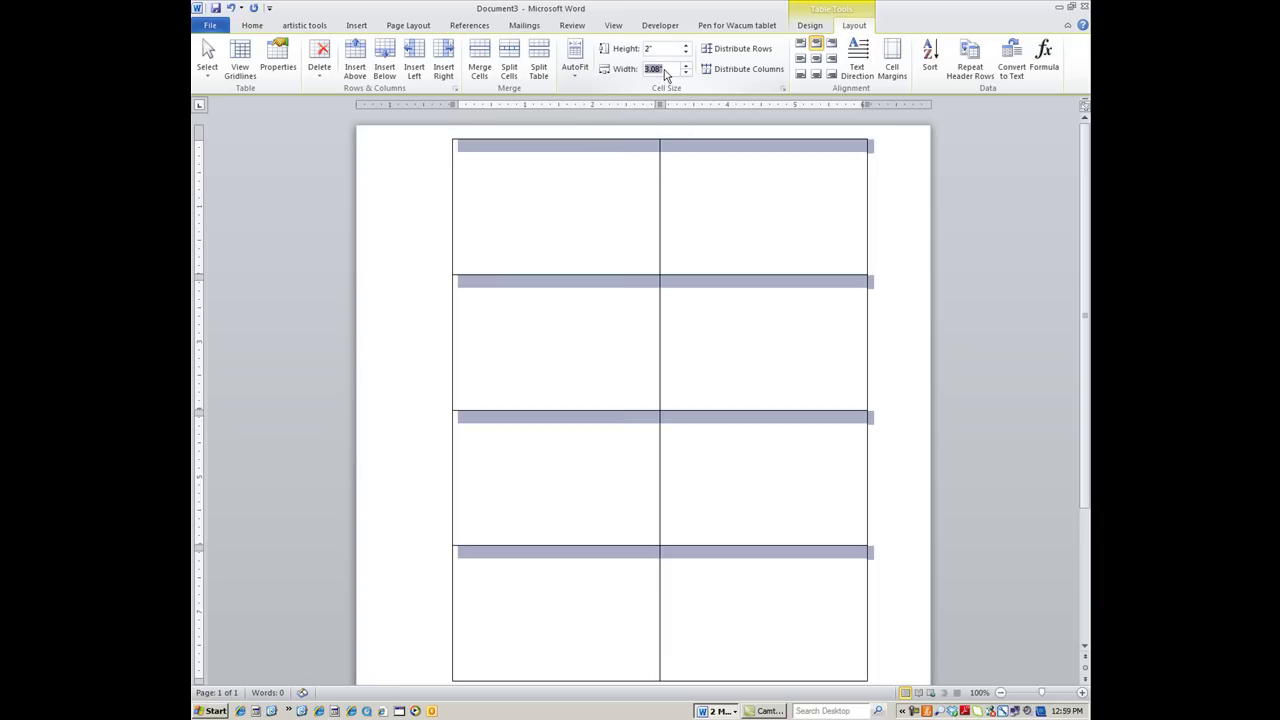
pyautogui.write('3.5')
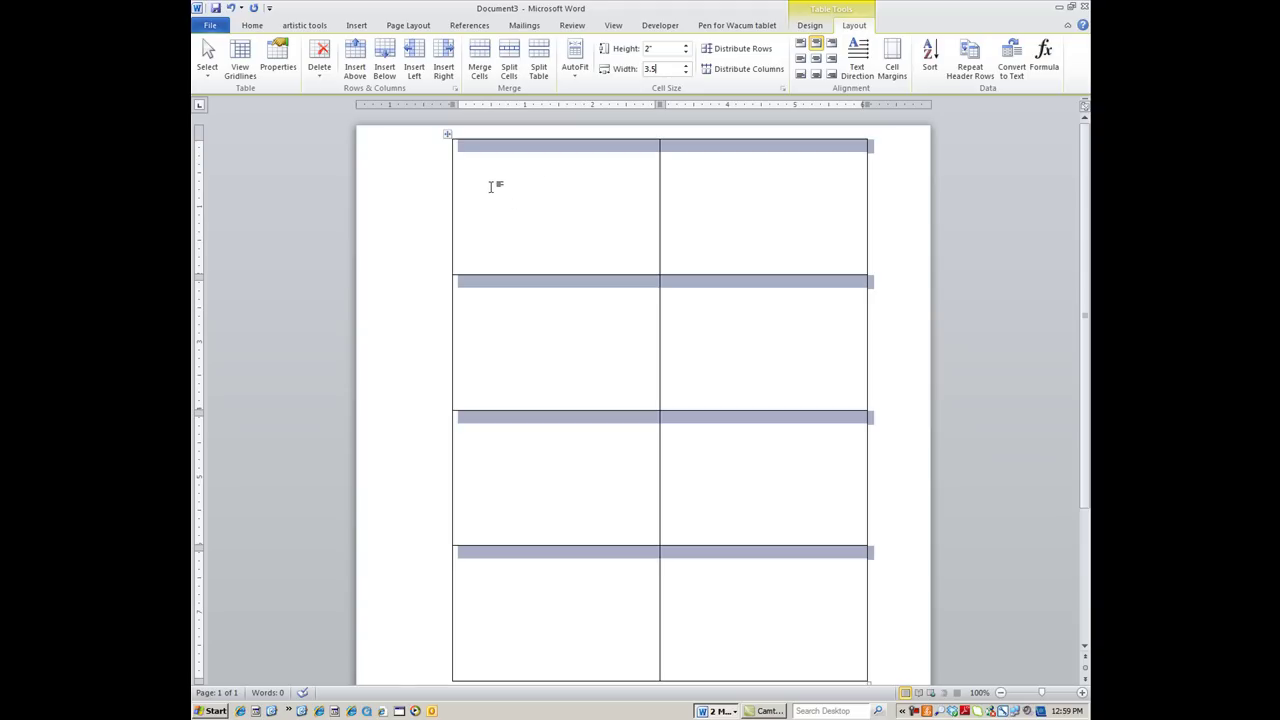
# Bring up the shortcut menu for the 2×4 business-card table
pyautogui.rightClick(503, 189)
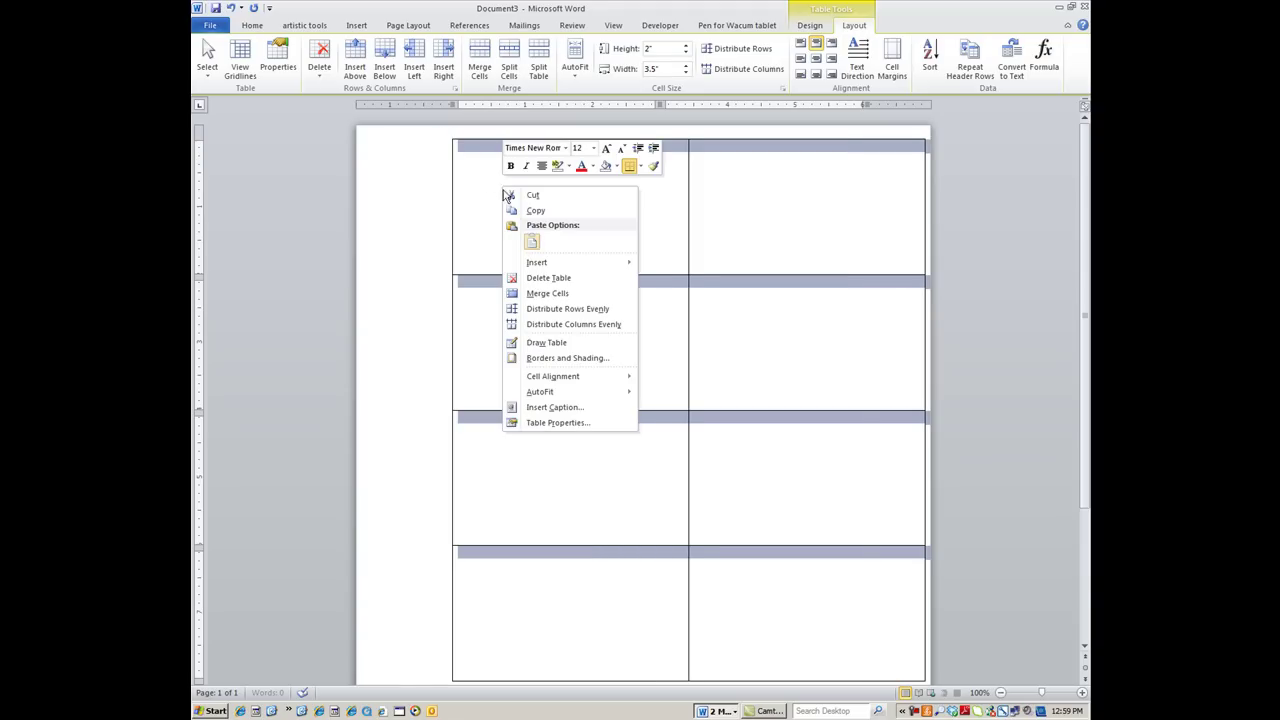
# In Table Properties, set the default left and right cell margins to 0.125"
pyautogui.click(537, 424)
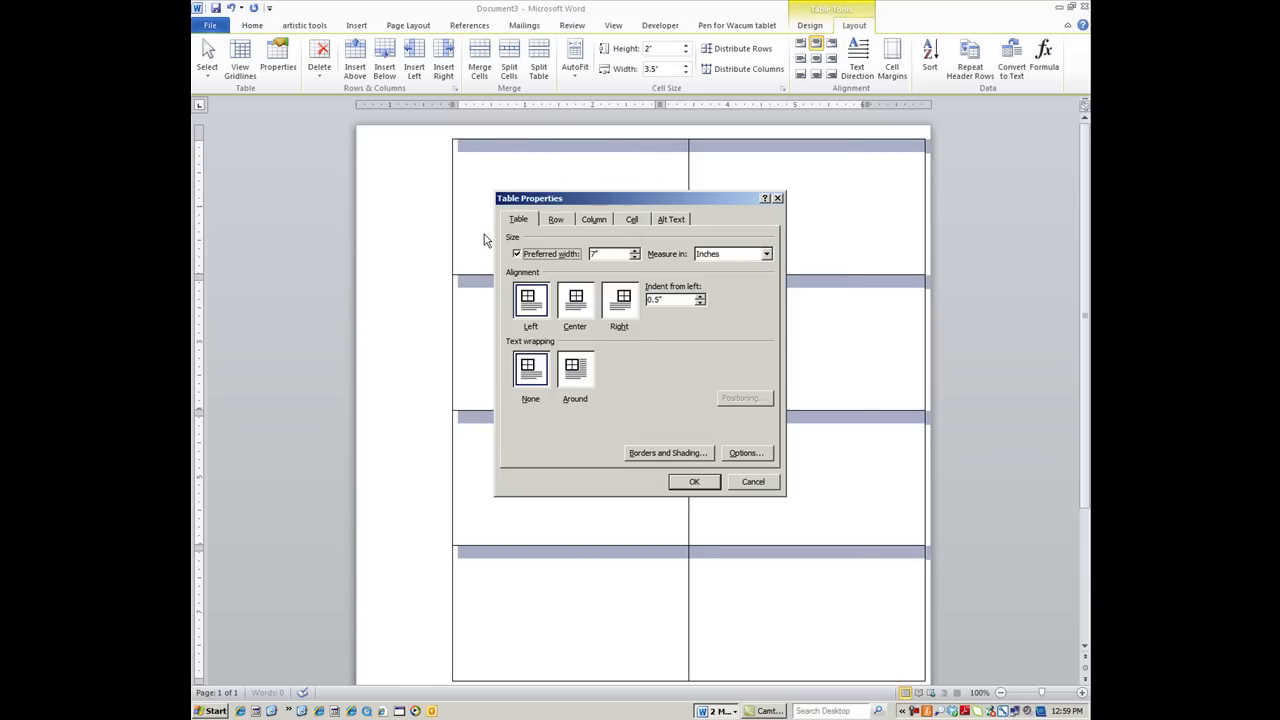
pyautogui.click(744, 455)
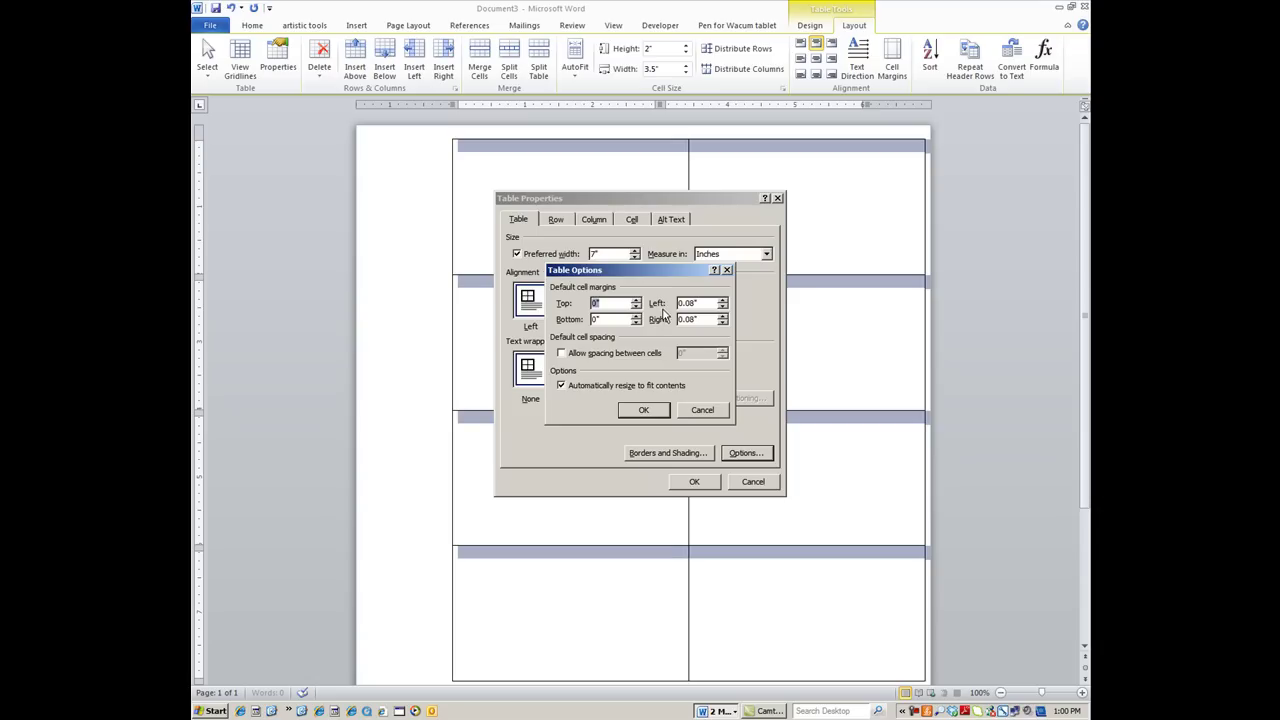
pyautogui.click(702, 302)
pyautogui.moveTo(702, 302); pyautogui.dragTo(658, 292)
pyautogui.write('.125')
pyautogui.moveTo(700, 319); pyautogui.dragTo(656, 318)
pyautogui.write('.125')
pyautogui.click(640, 411)
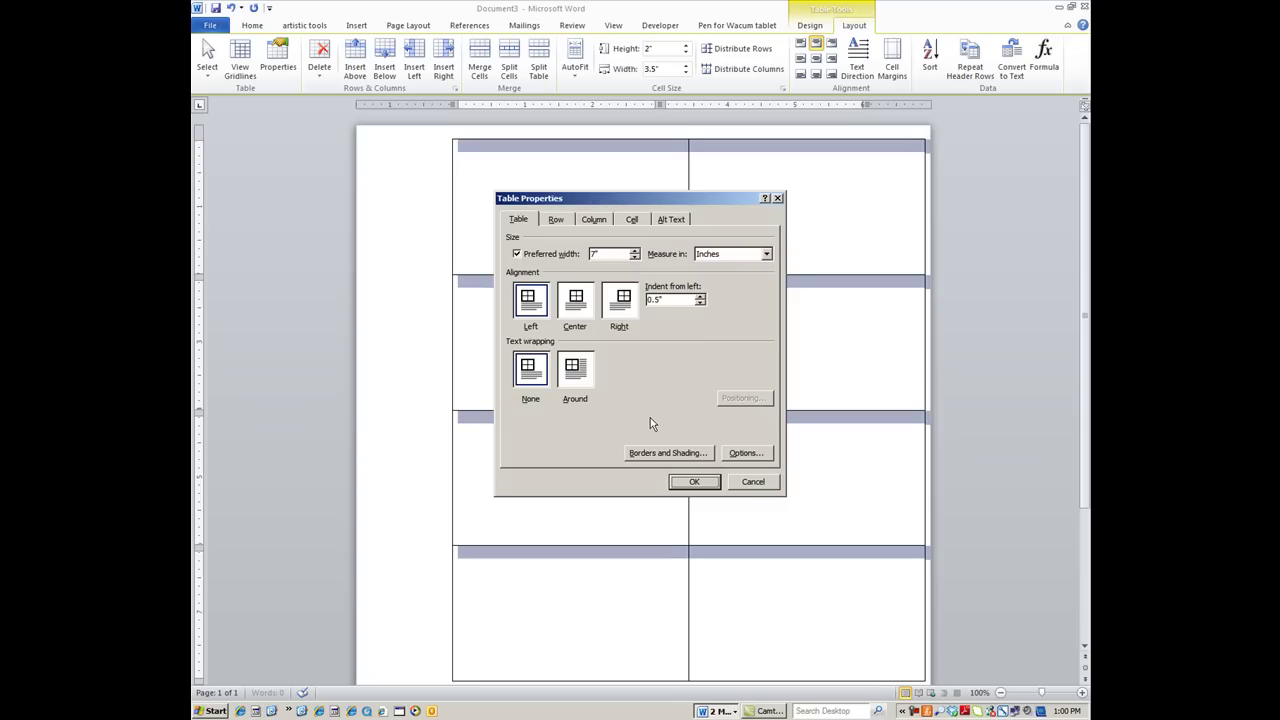
pyautogui.click(687, 484)
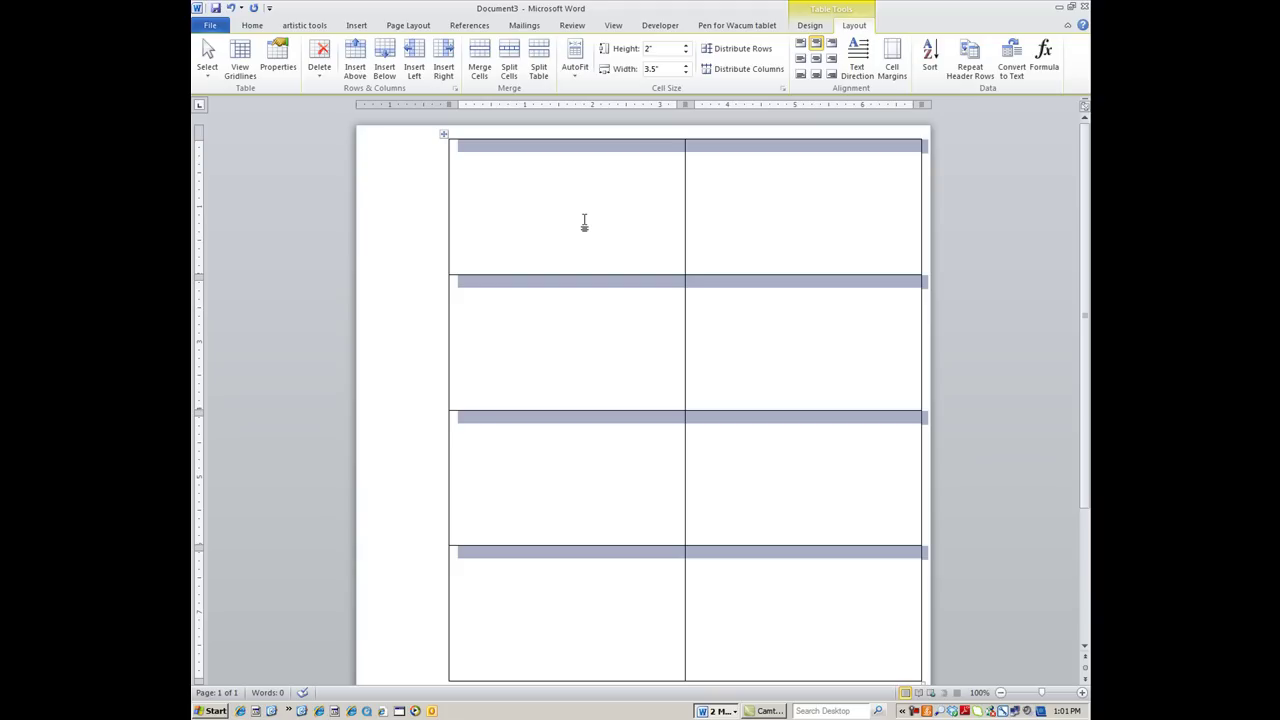
pyautogui.click(490, 170)
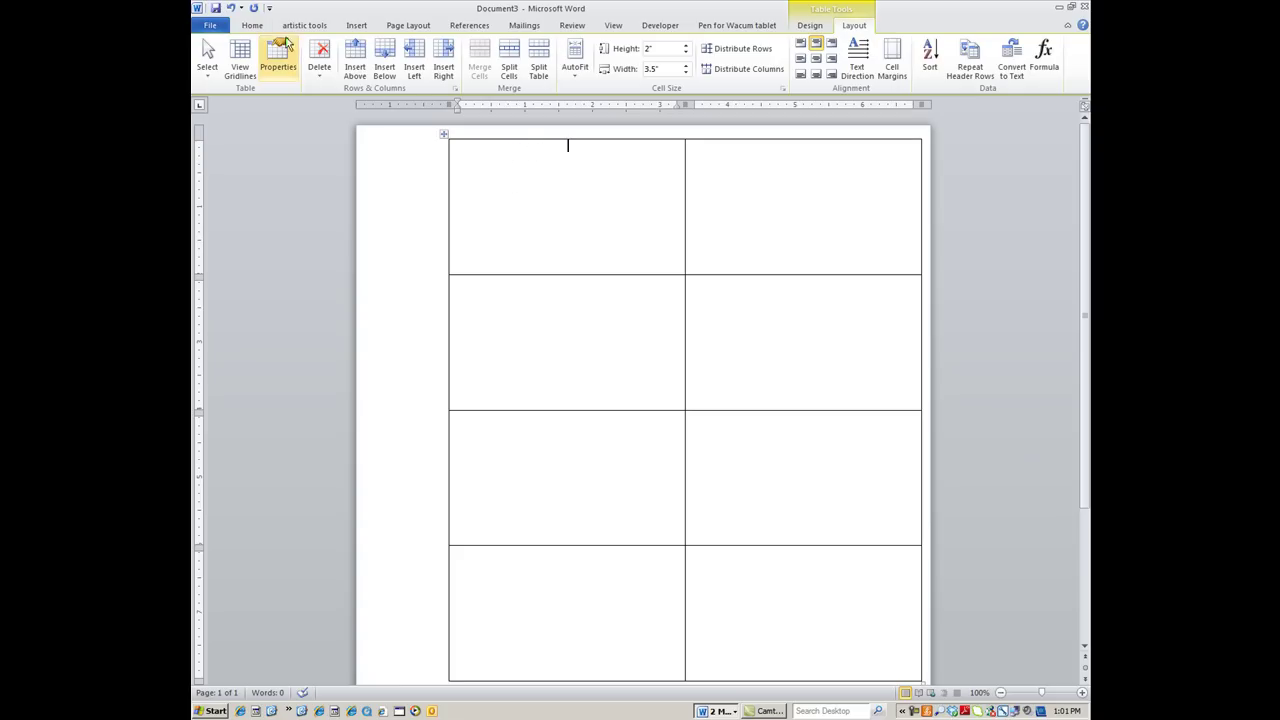
# Left-align the first card cell, undoing the stray blank paragraph above the table
pyautogui.click(252, 25)
pyautogui.click(497, 68)
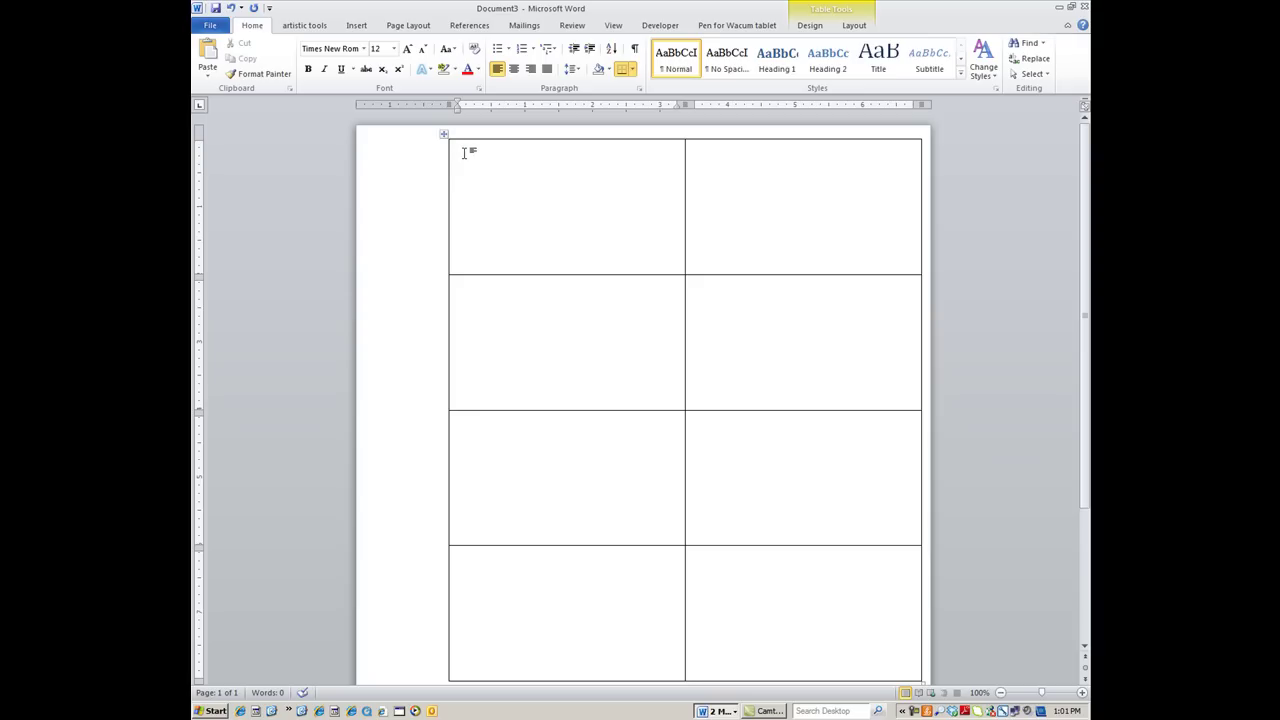
pyautogui.press('Return')
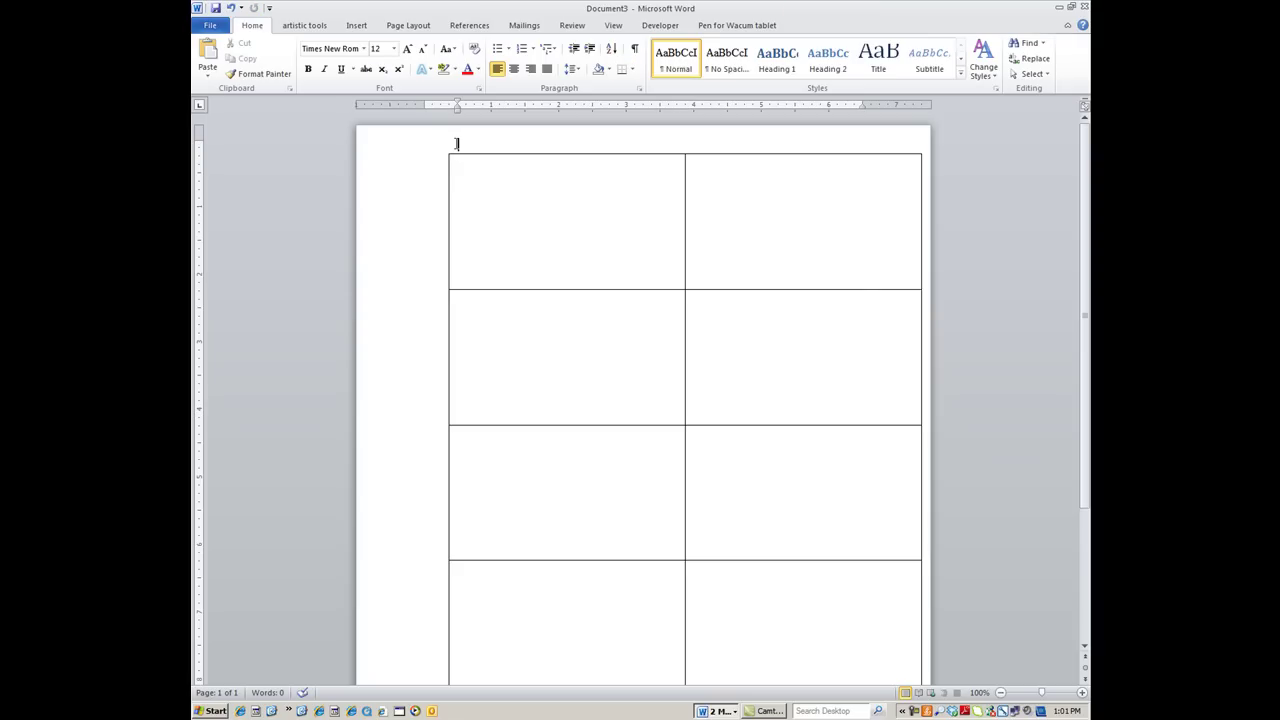
pyautogui.click(229, 9)
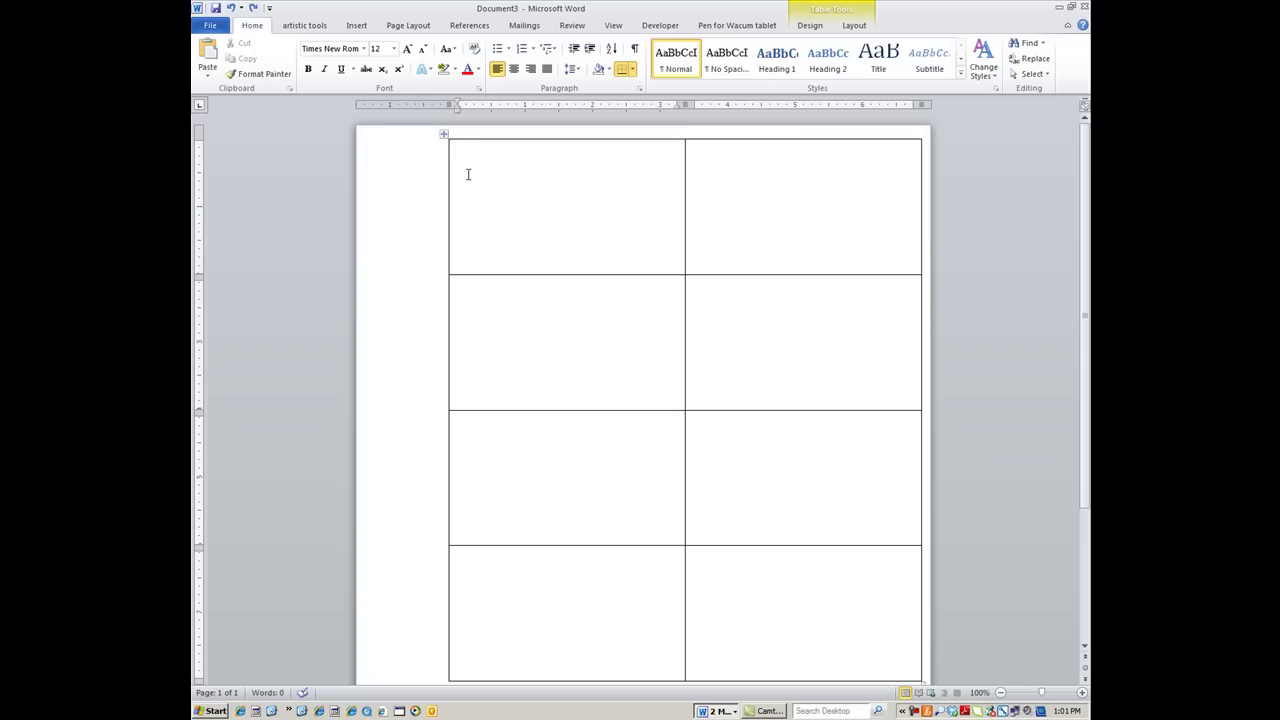
pyautogui.click(356, 27)
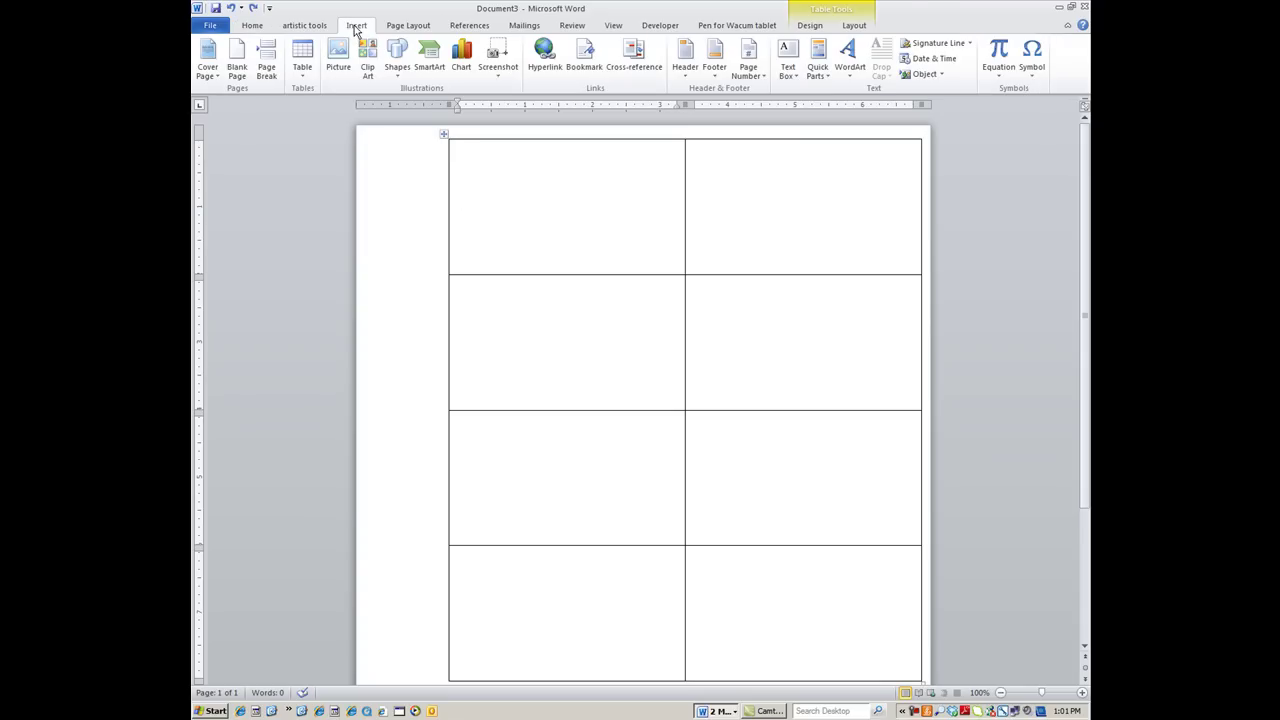
# Insert uphill bike.jpg from the youtube graphics folder into the top-left cell
pyautogui.click(339, 58)
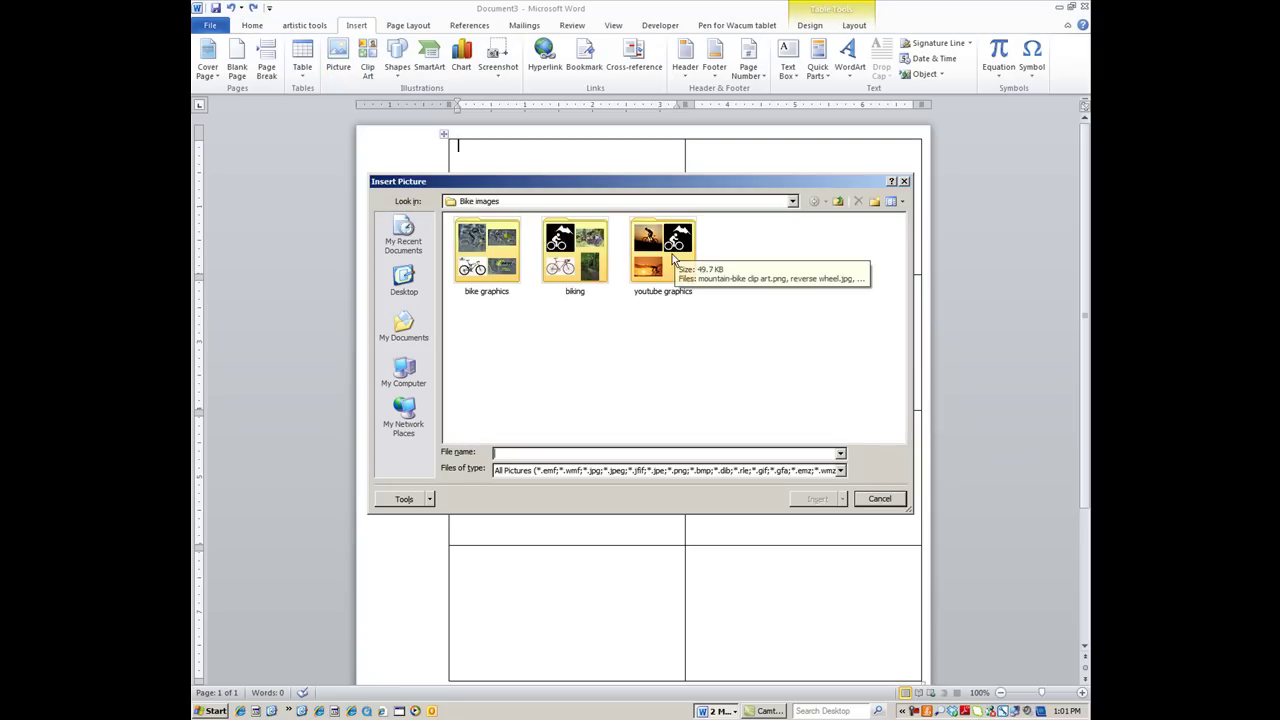
pyautogui.doubleClick(668, 252)
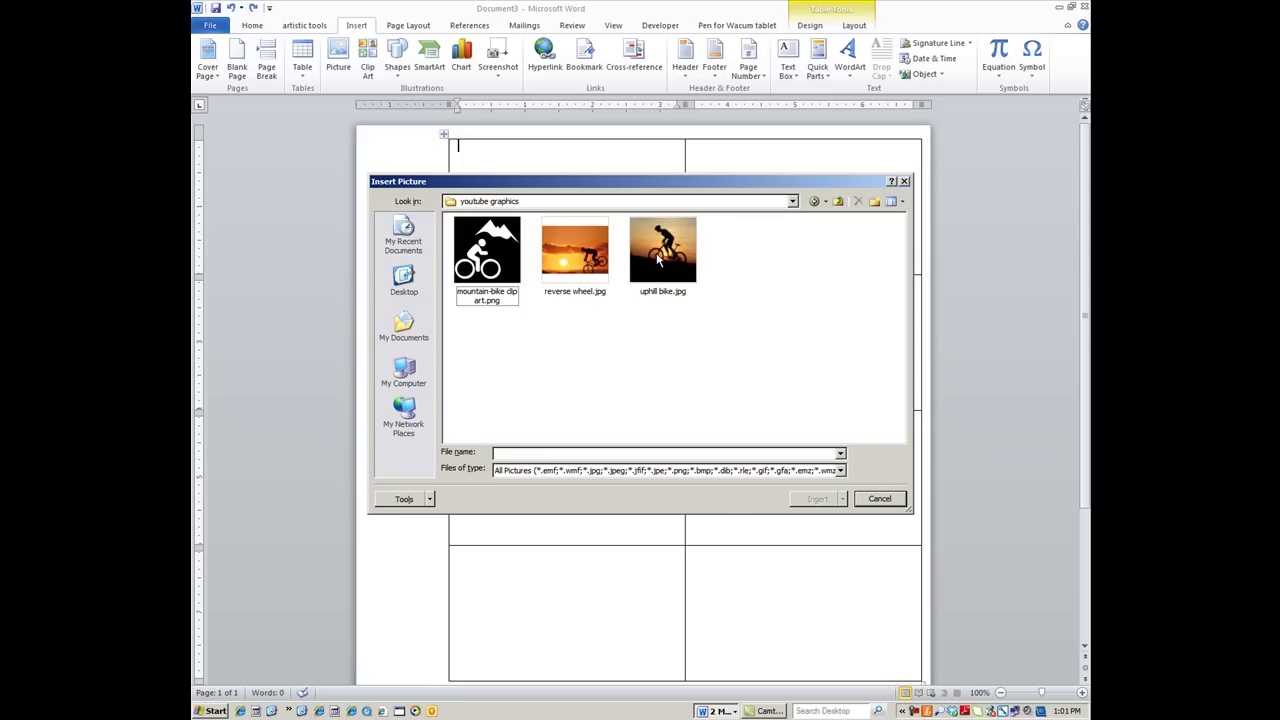
pyautogui.doubleClick(634, 262)
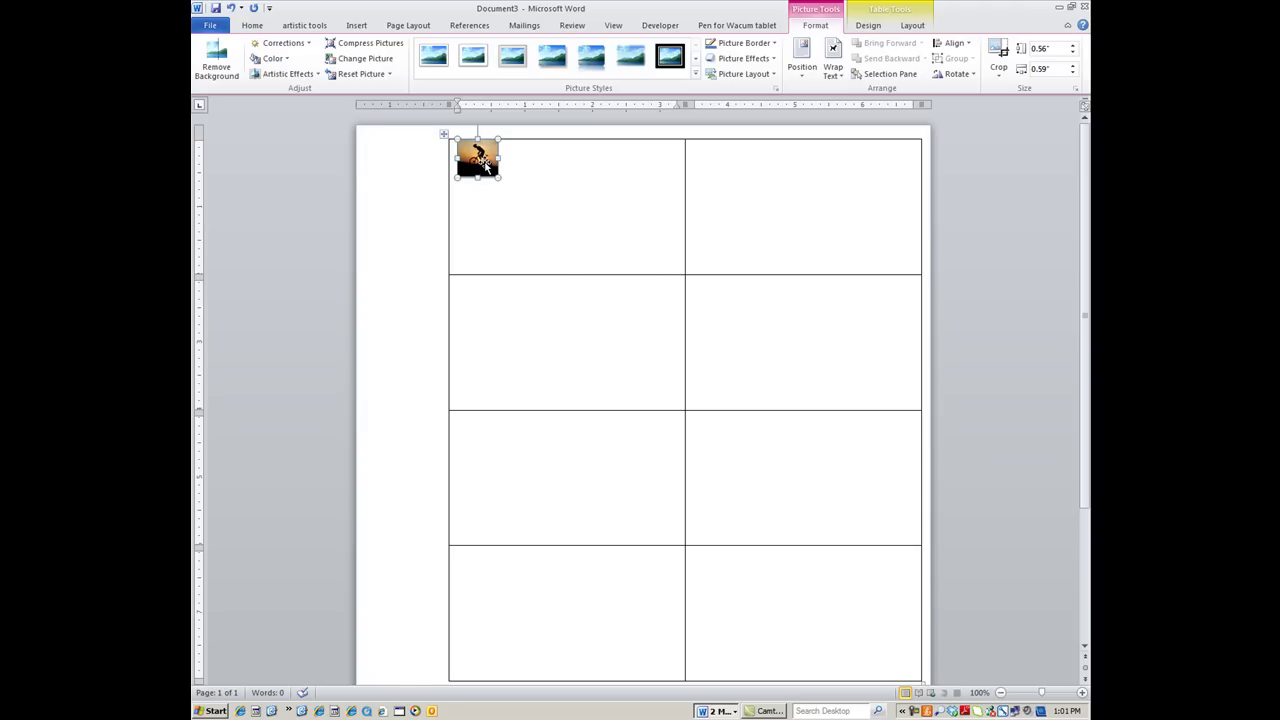
pyautogui.click(540, 164)
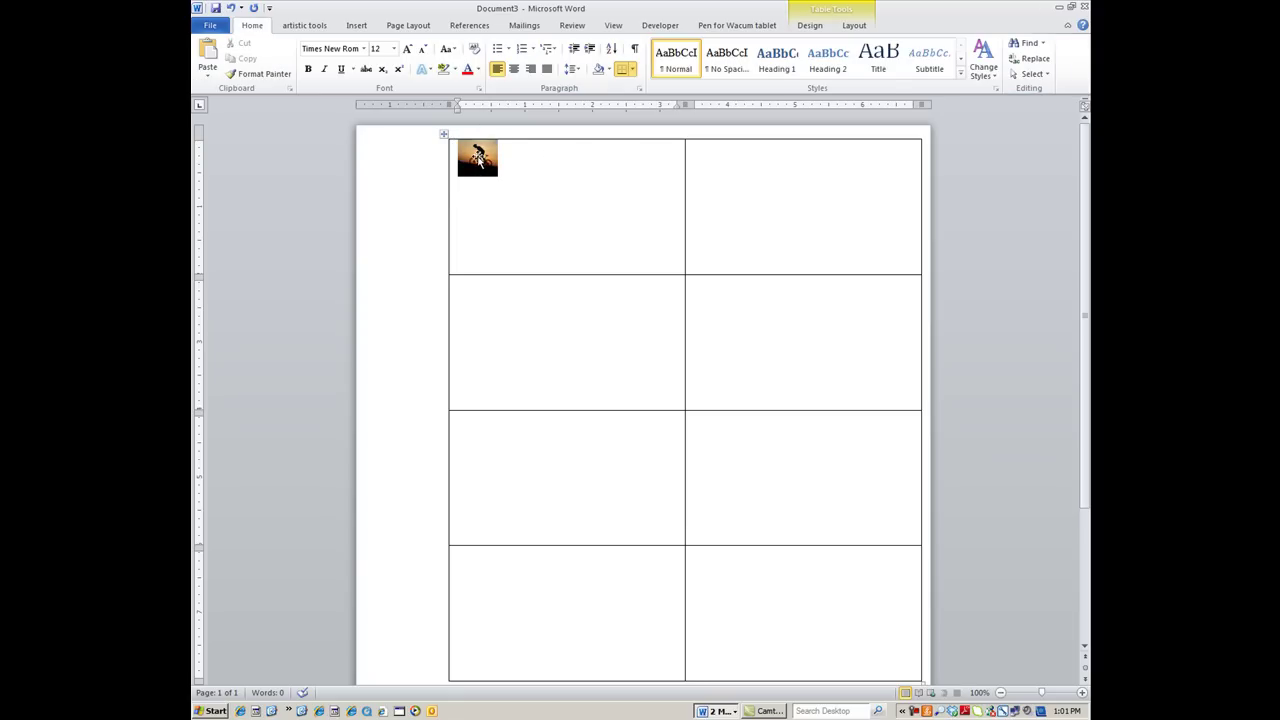
# Give the bike photo Square wrapping, reposition it, and apply the Reflected Rounded Rectangle style
pyautogui.click(469, 148)
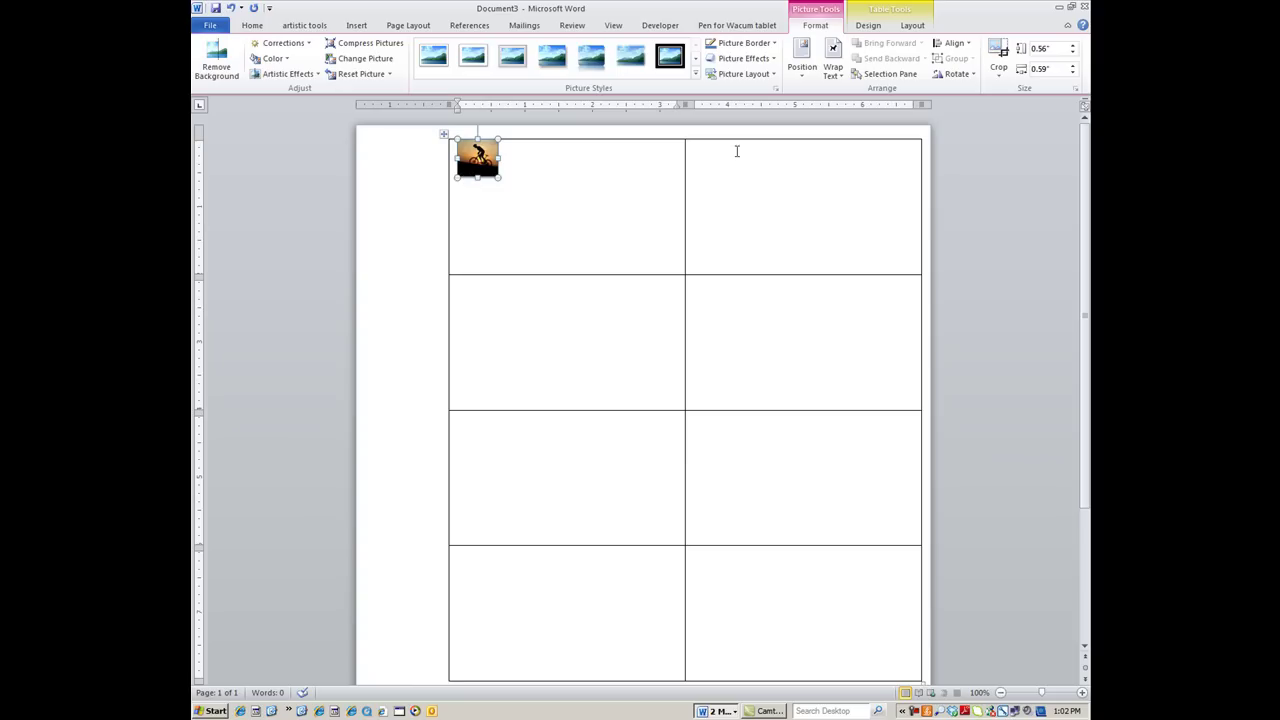
pyautogui.click(831, 70)
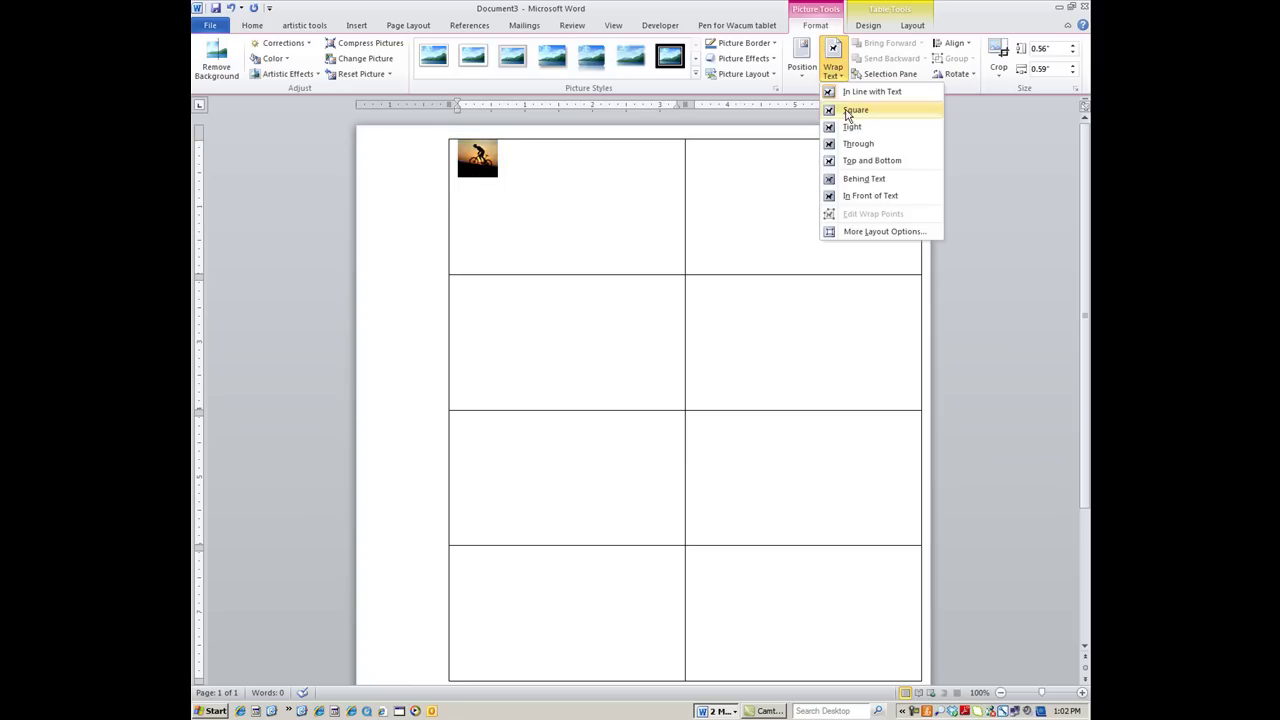
pyautogui.click(852, 110)
pyautogui.moveTo(470, 160); pyautogui.dragTo(477, 175)
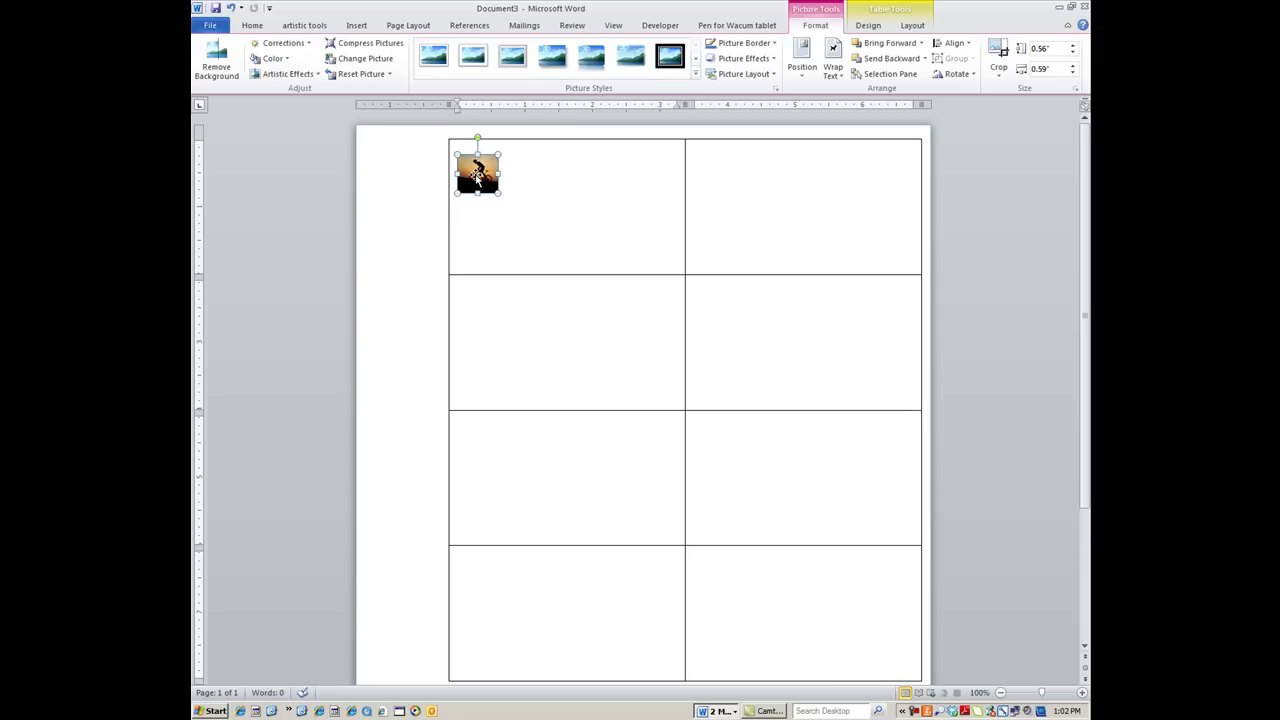
pyautogui.moveTo(477, 176); pyautogui.dragTo(482, 169)
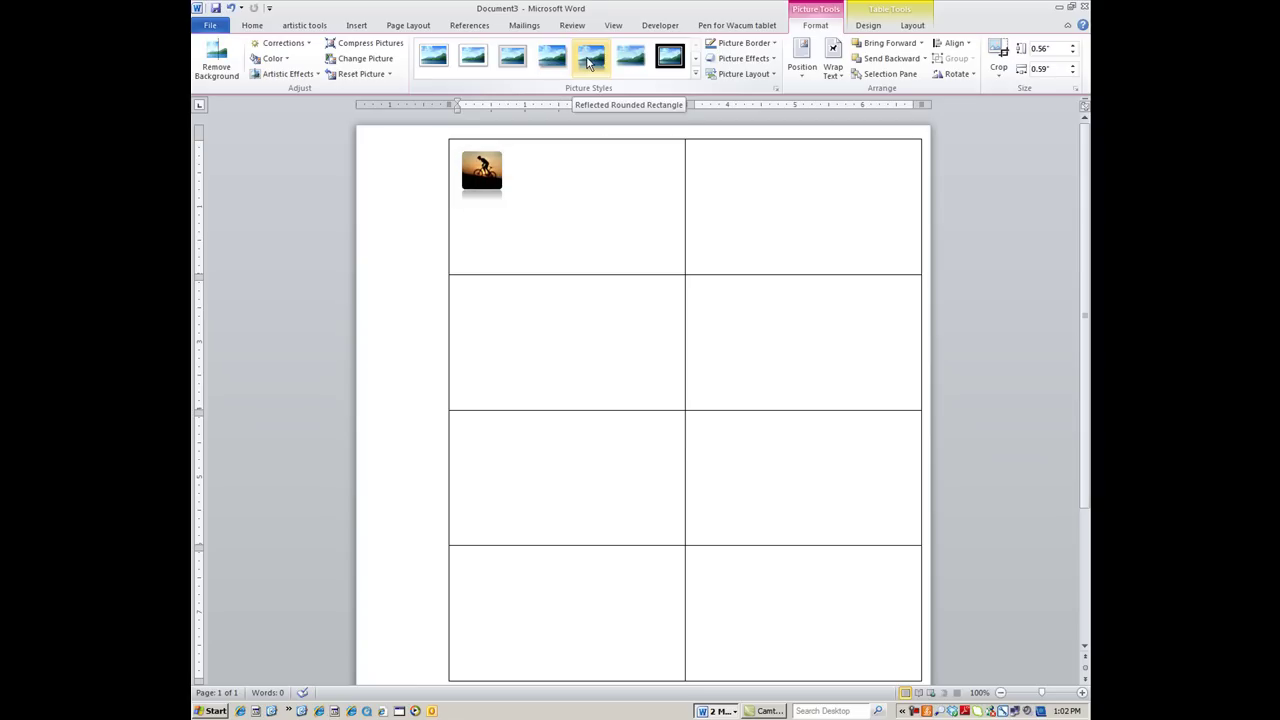
pyautogui.click(588, 60)
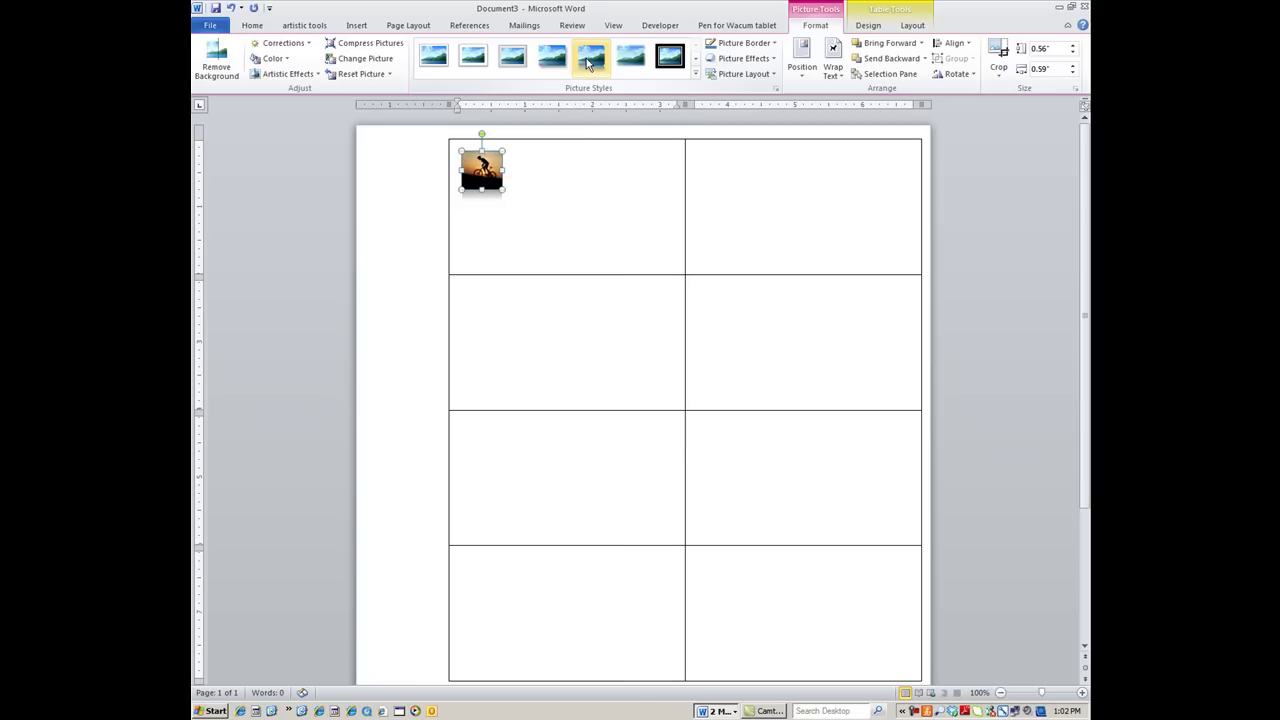
# Outline the bike photo in black at 1½ pt, then add a blank line above the table
pyautogui.click(508, 175)
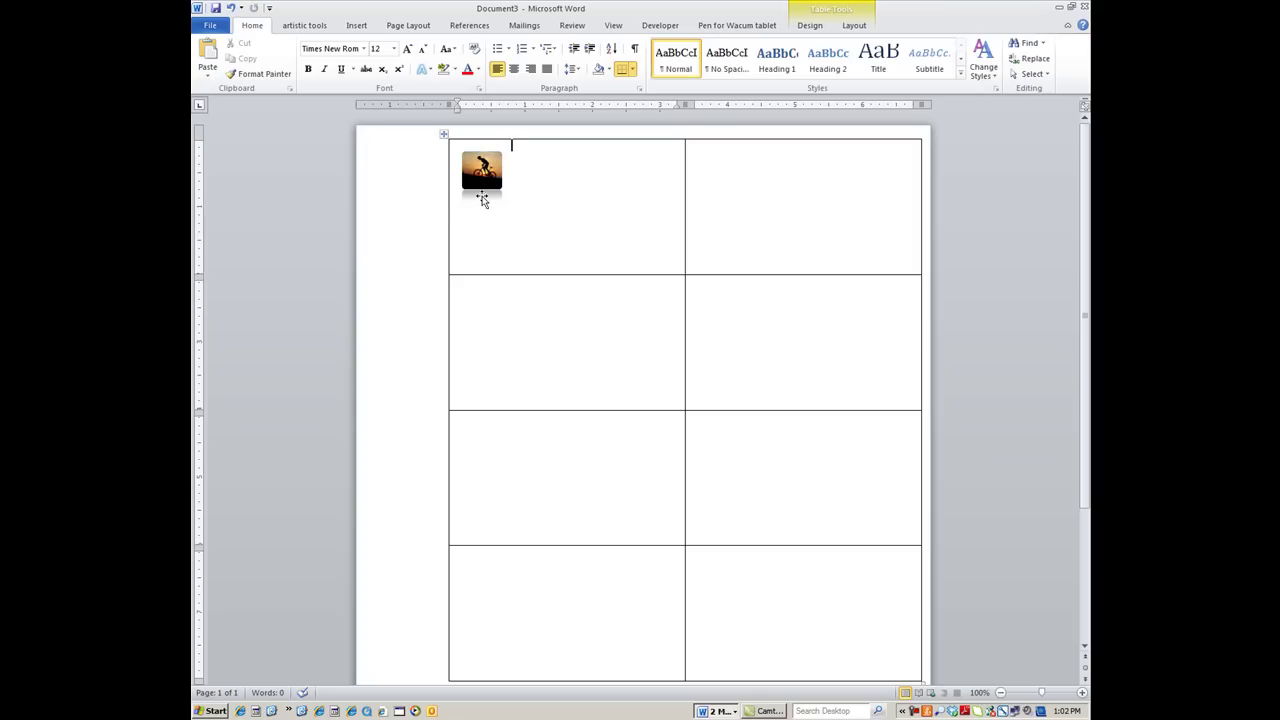
pyautogui.click(484, 168)
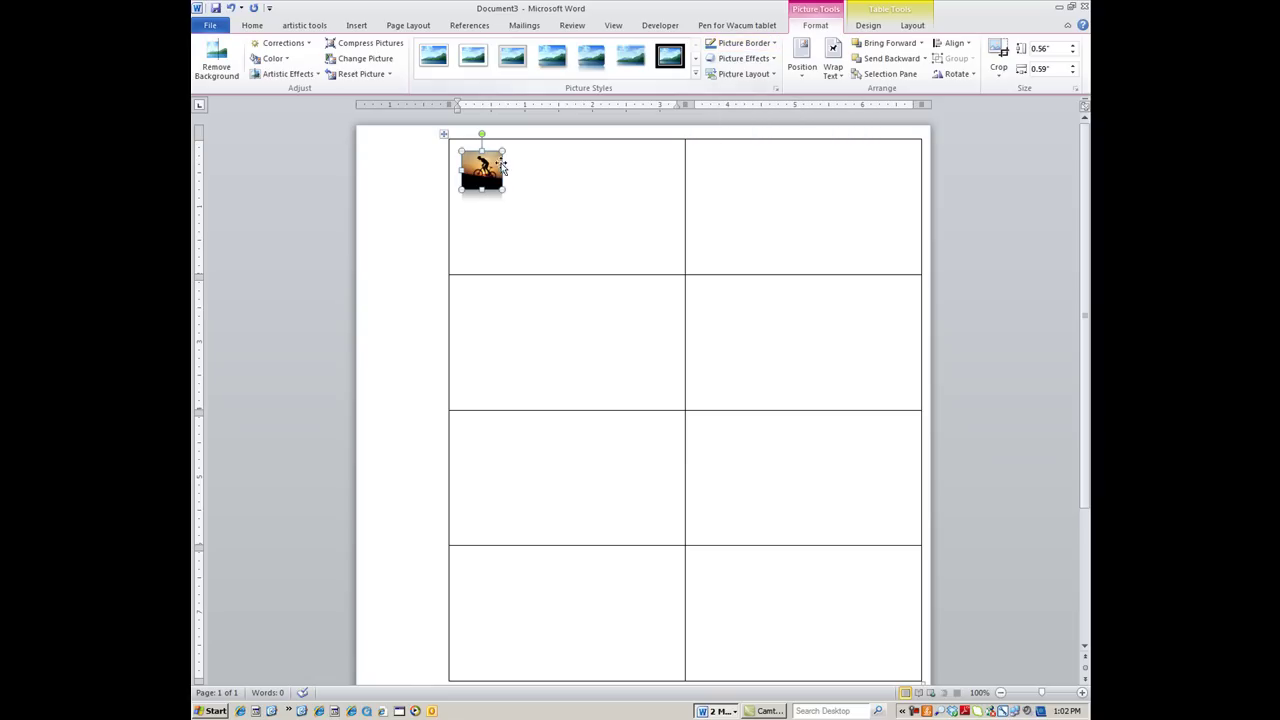
pyautogui.click(731, 43)
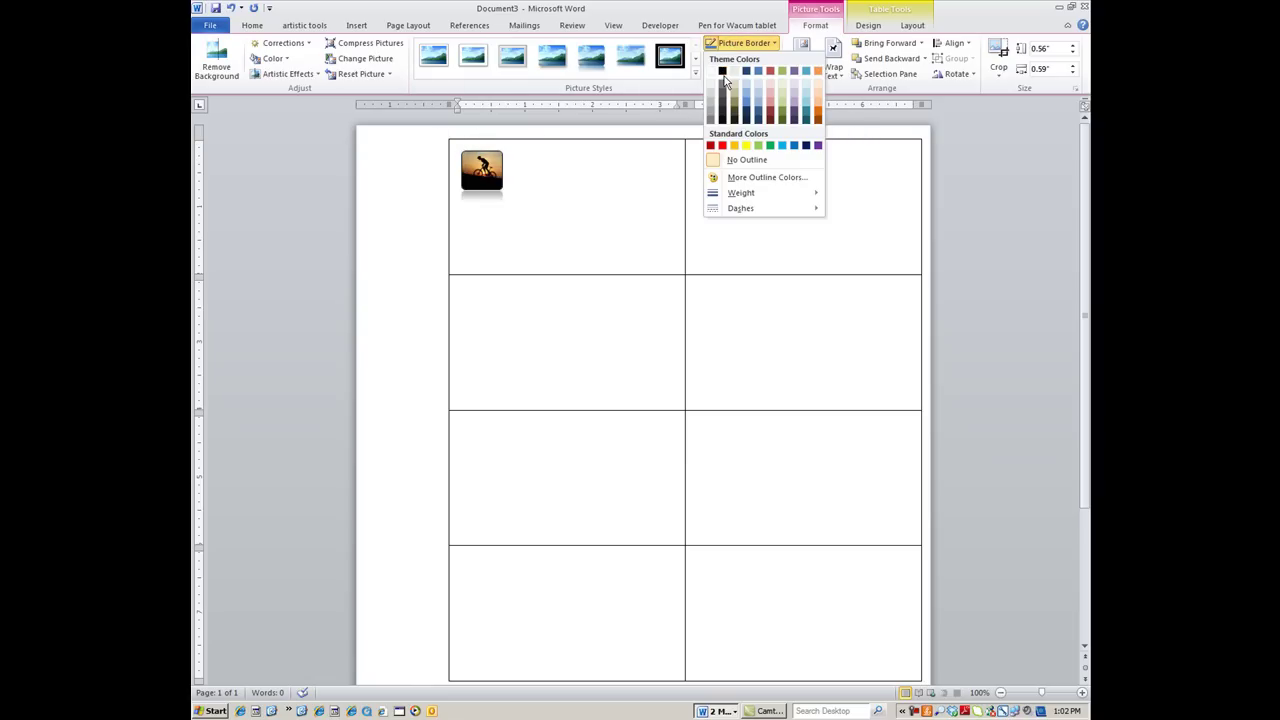
pyautogui.click(722, 71)
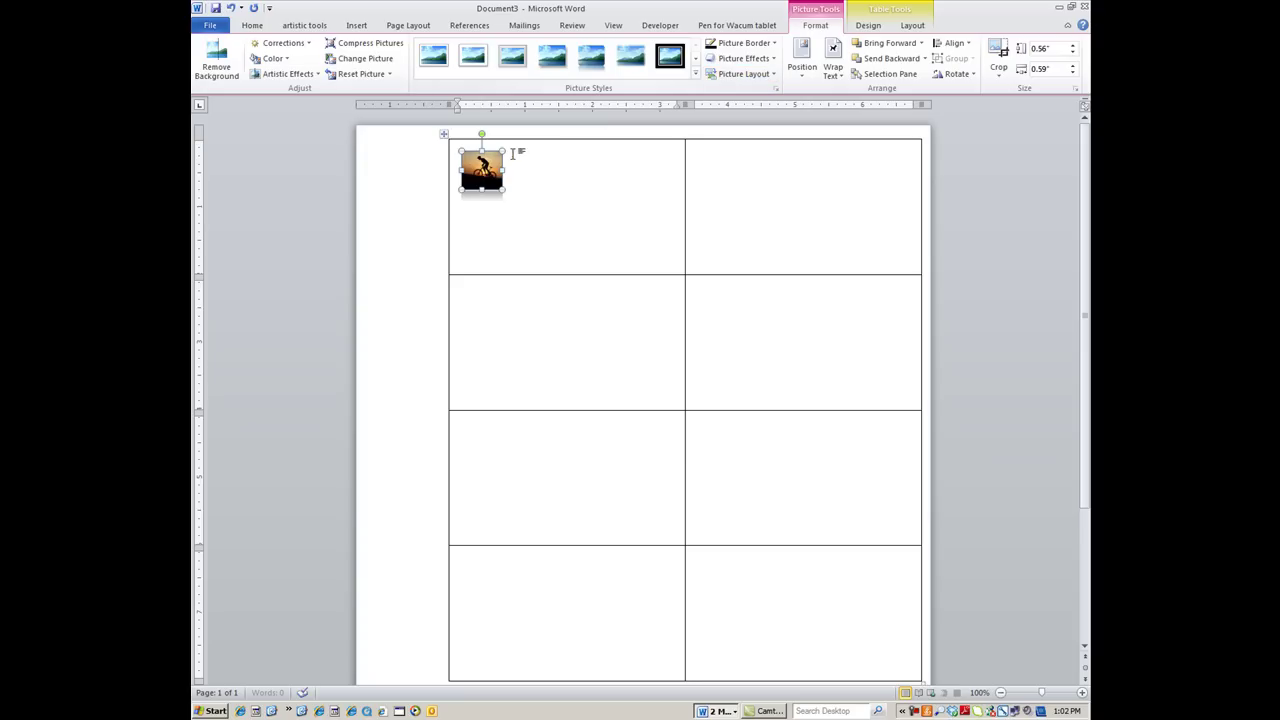
pyautogui.click(732, 44)
pyautogui.moveTo(731, 197)
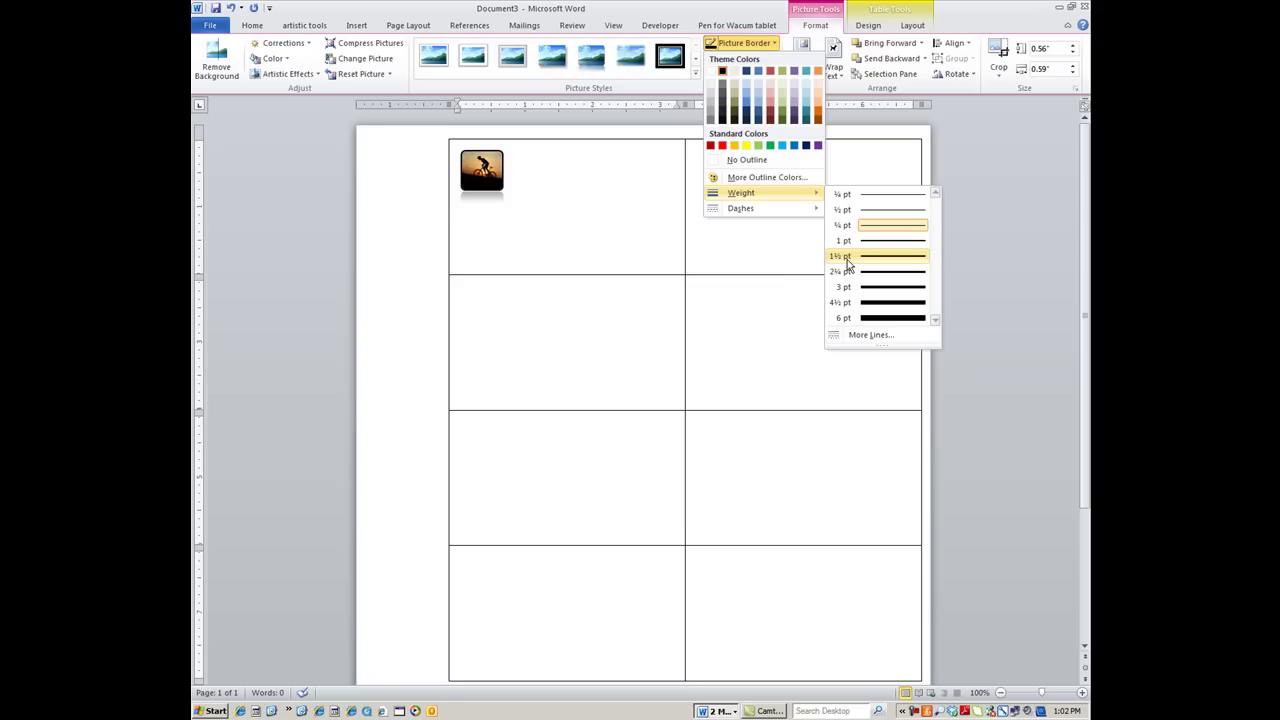
pyautogui.click(847, 262)
pyautogui.click(521, 178)
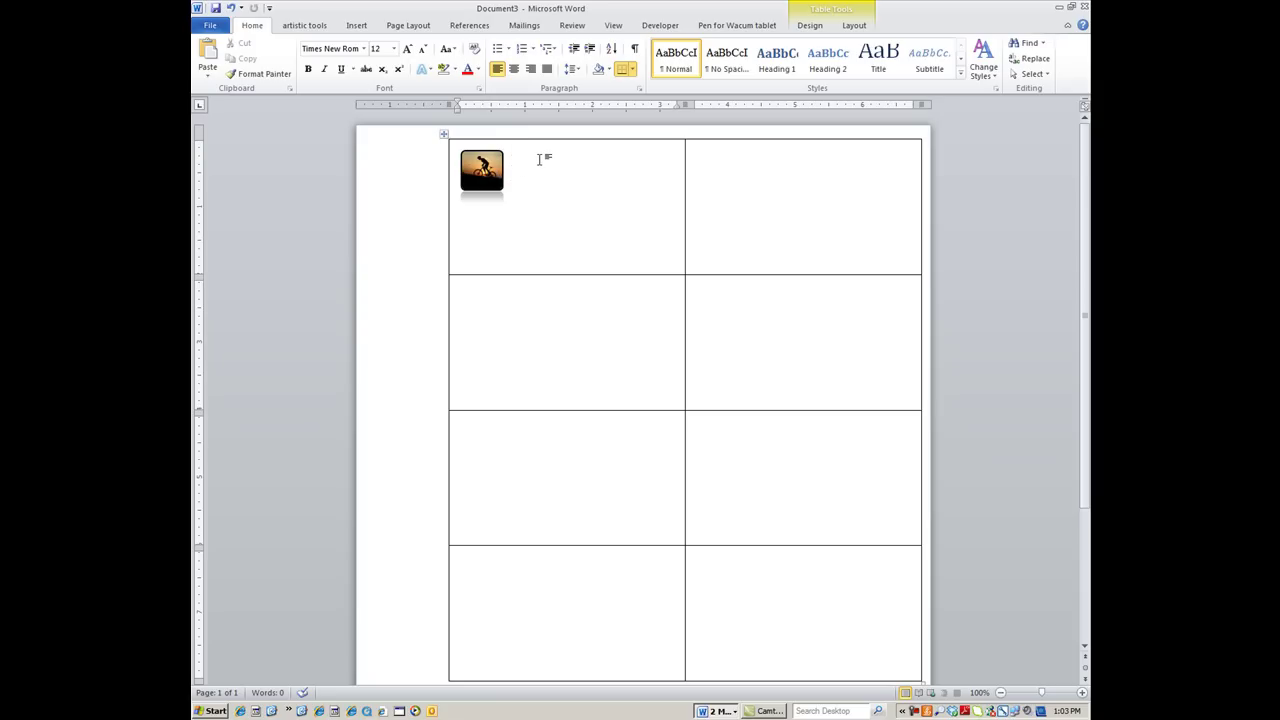
pyautogui.press('Return')
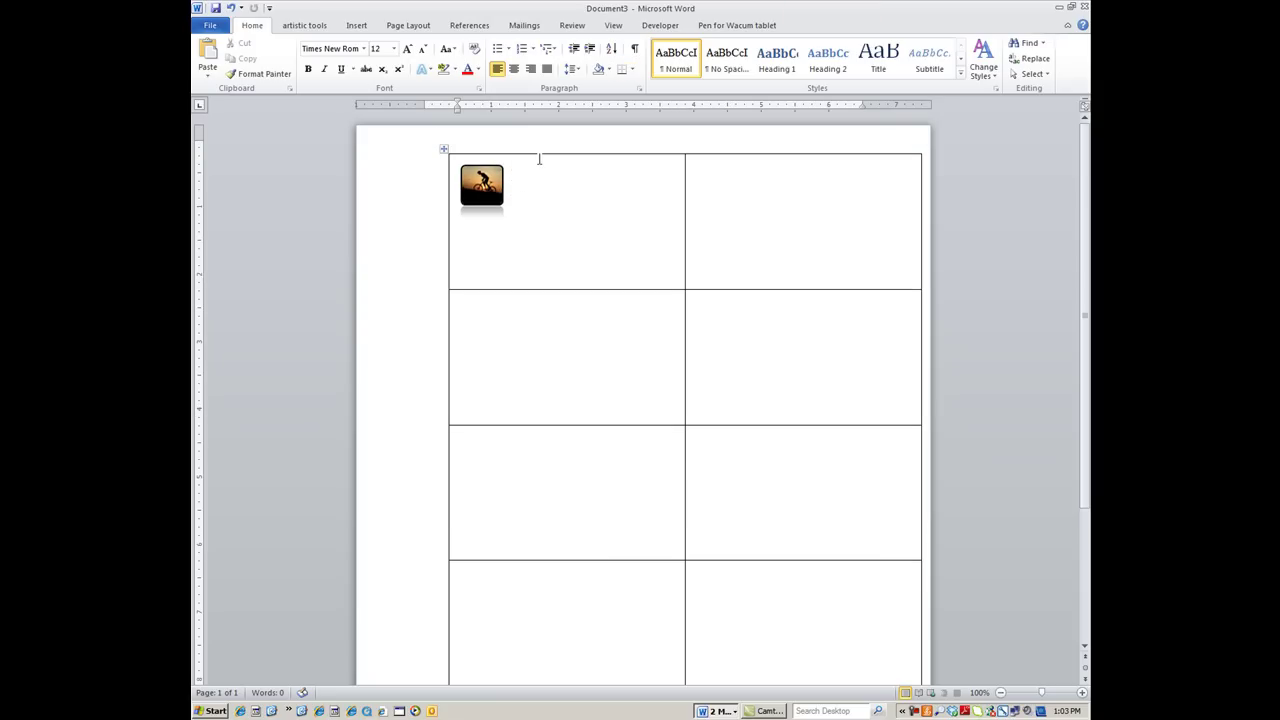
# Add another blank line above the table and type 'Intense Bike & Trail' beside the photo
pyautogui.press('Return')
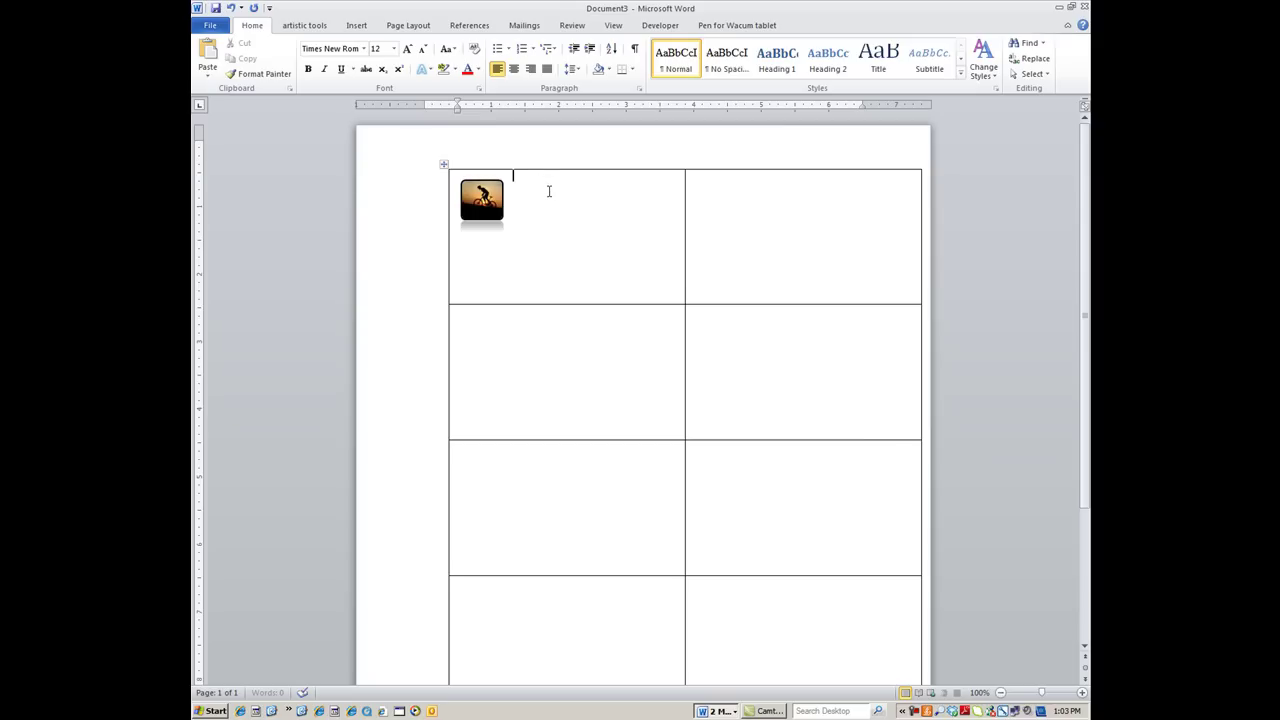
pyautogui.click(548, 191)
pyautogui.press('Return')
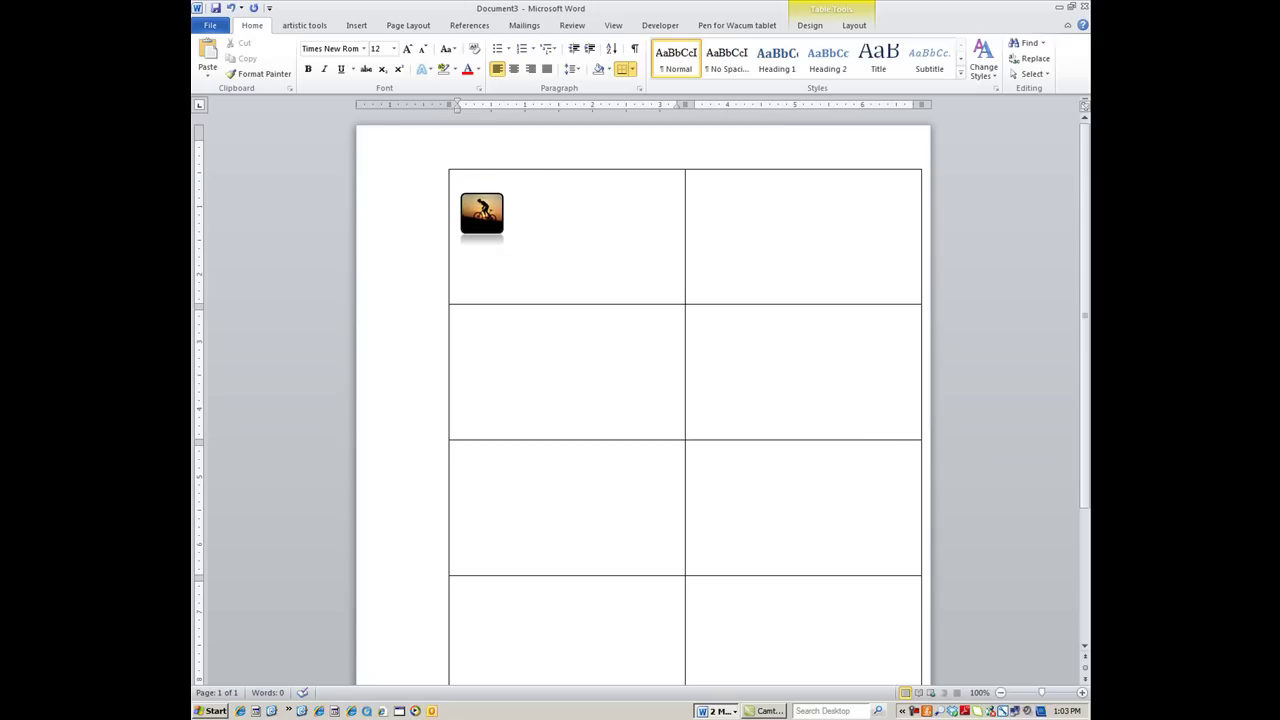
pyautogui.click(484, 208)
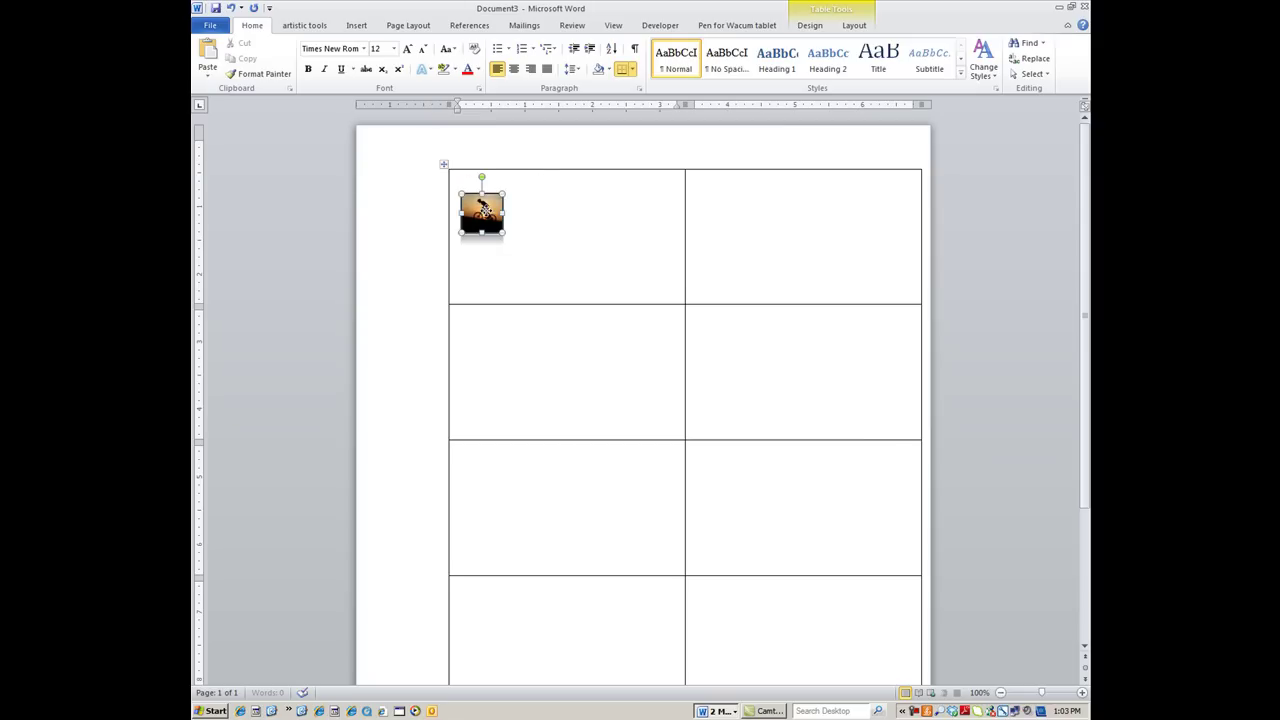
pyautogui.click(519, 195)
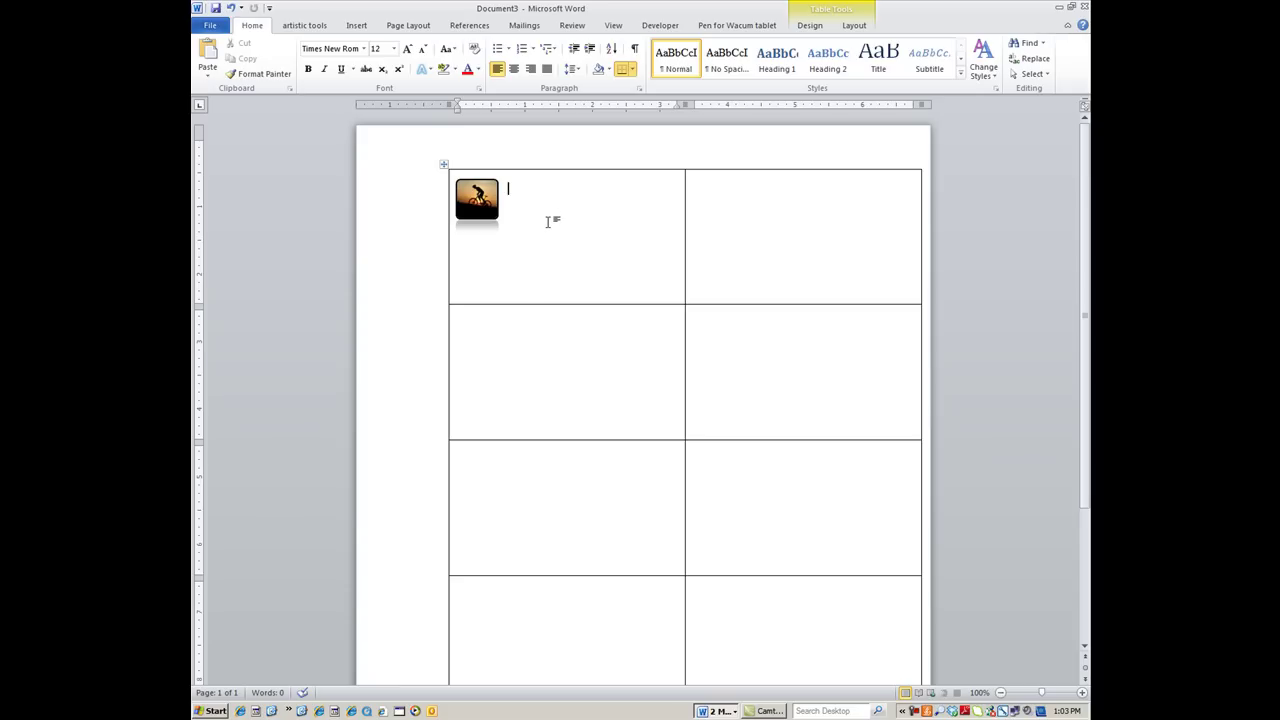
pyautogui.write('Intense Bike &')
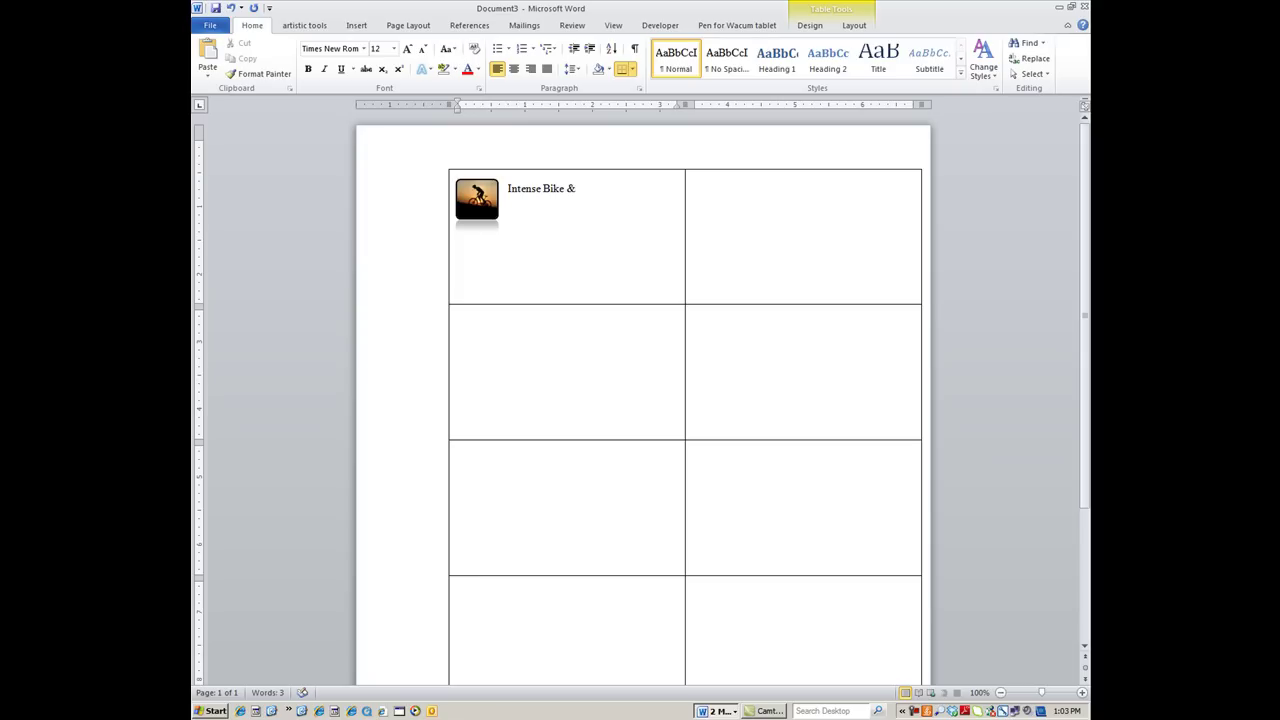
pyautogui.write(' Trail')
# Format 'Intense Bike & Trail' as bold 14-point Viner Hand ITC
pyautogui.moveTo(505, 188); pyautogui.dragTo(604, 188)
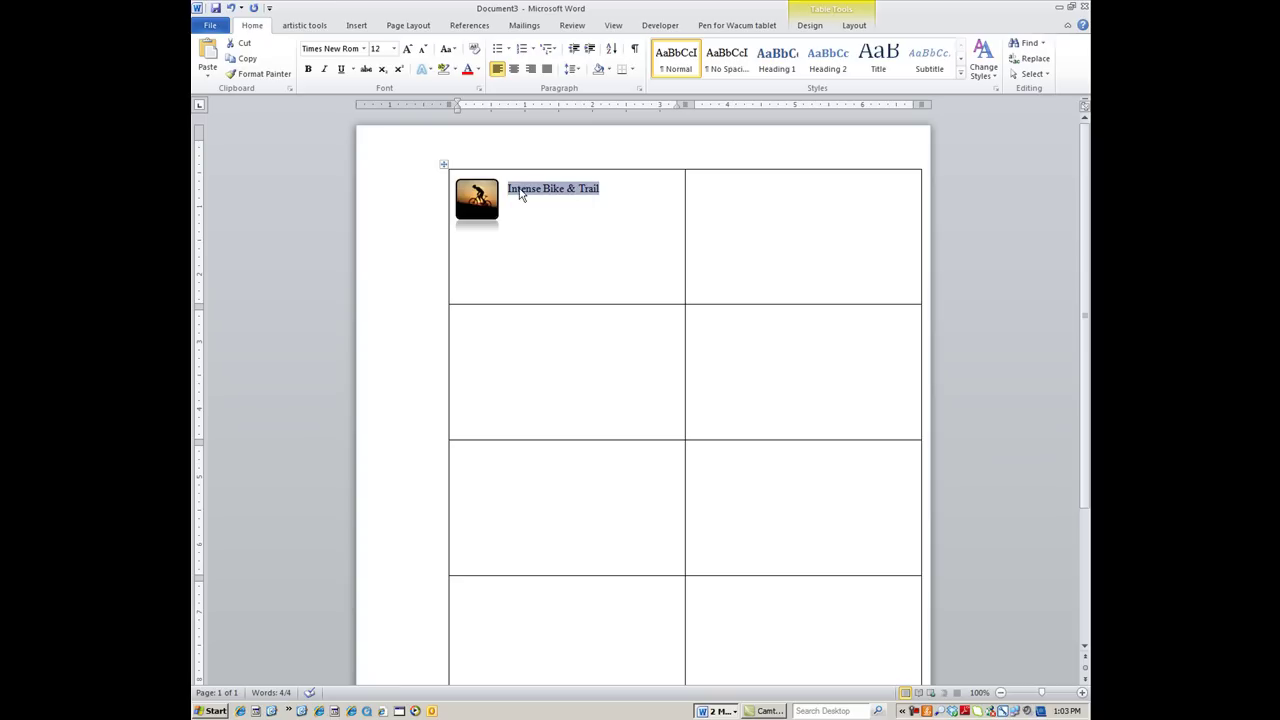
pyautogui.click(364, 49)
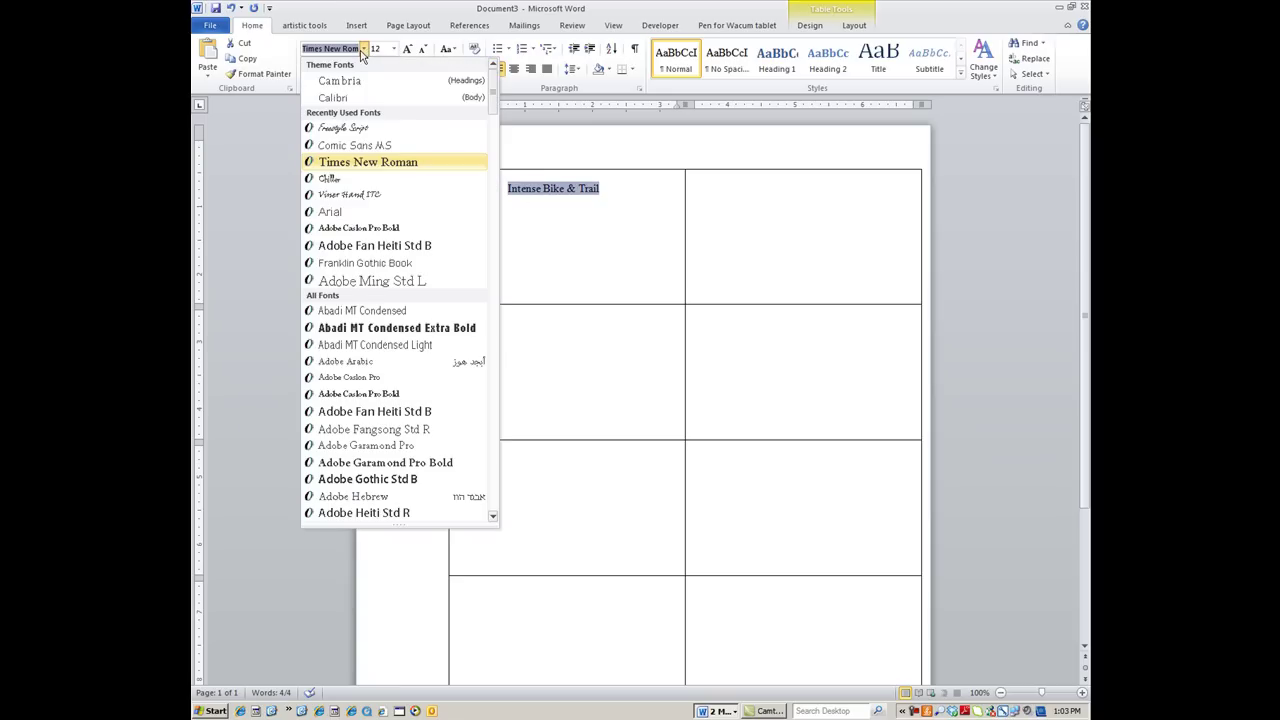
pyautogui.click(352, 196)
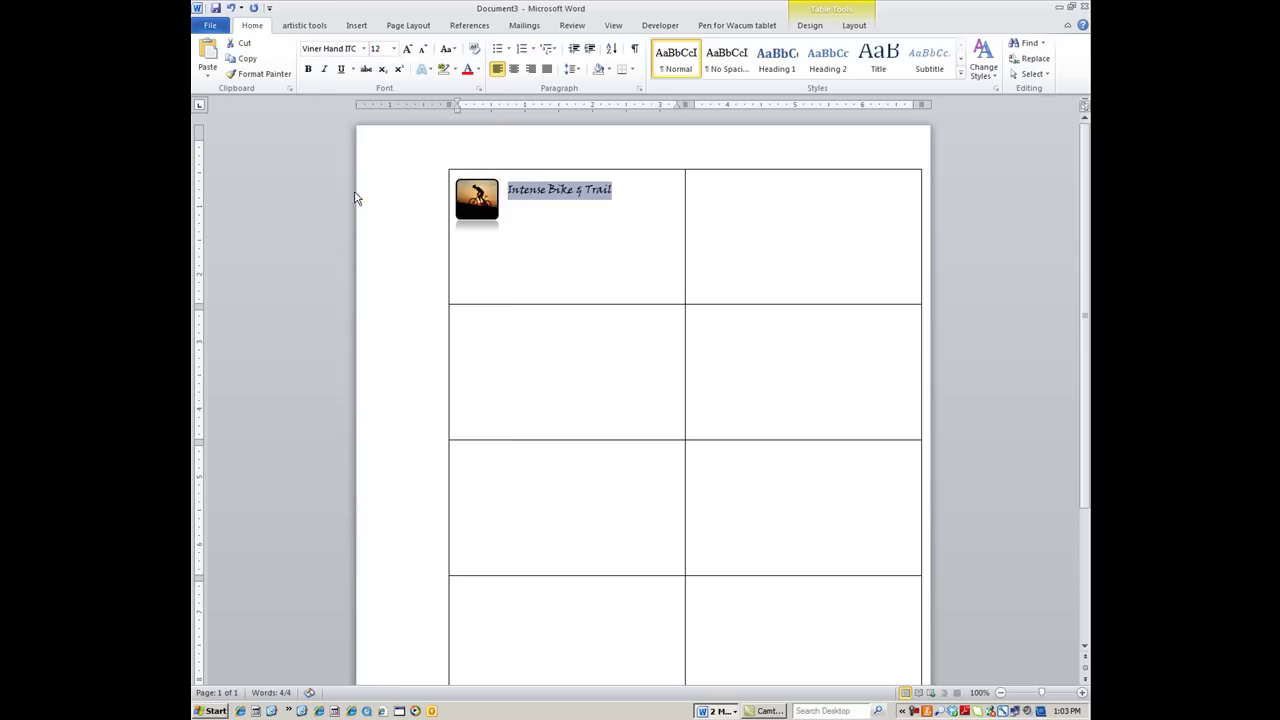
pyautogui.click(309, 69)
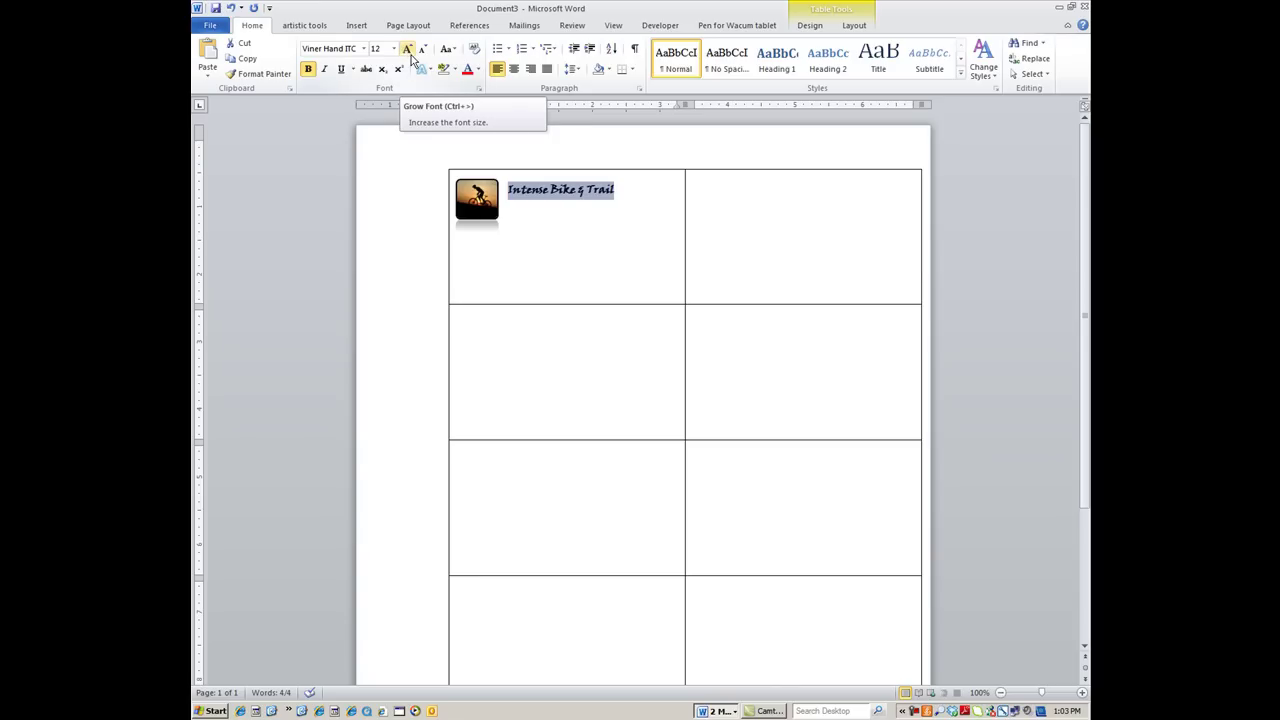
pyautogui.click(549, 224)
pyautogui.moveTo(508, 190); pyautogui.dragTo(607, 191)
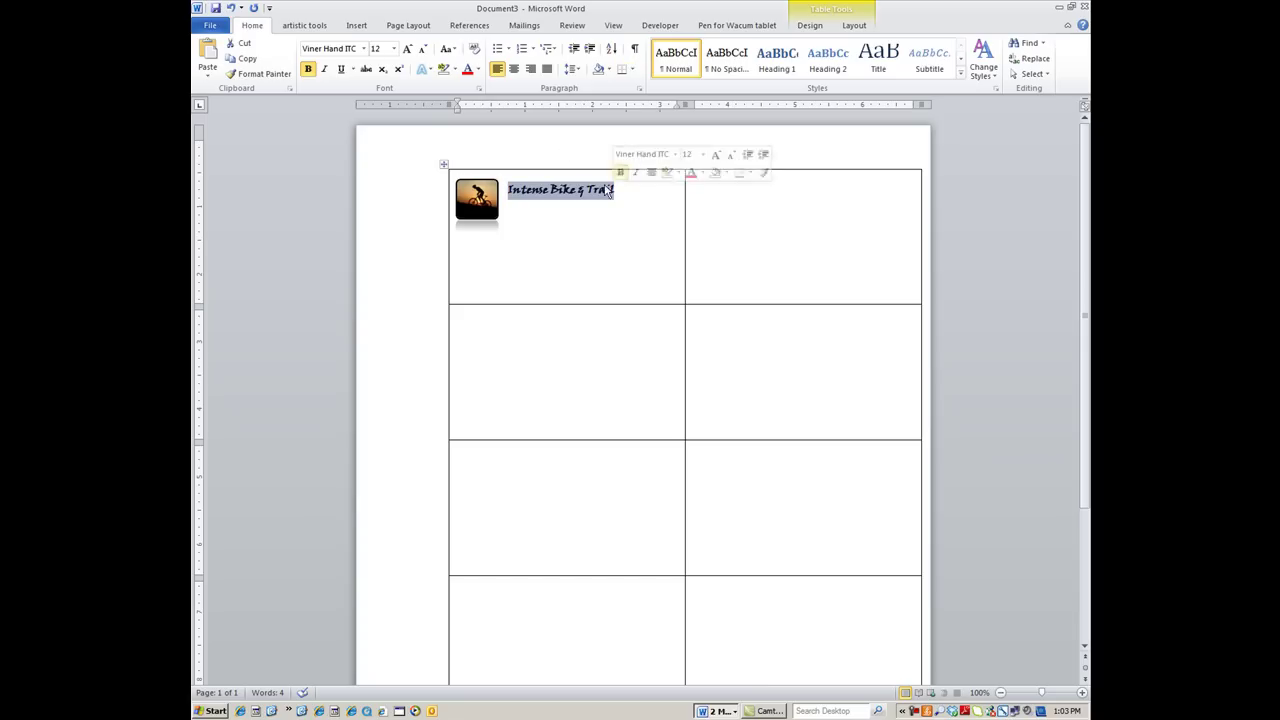
pyautogui.click(407, 49)
pyautogui.click(568, 233)
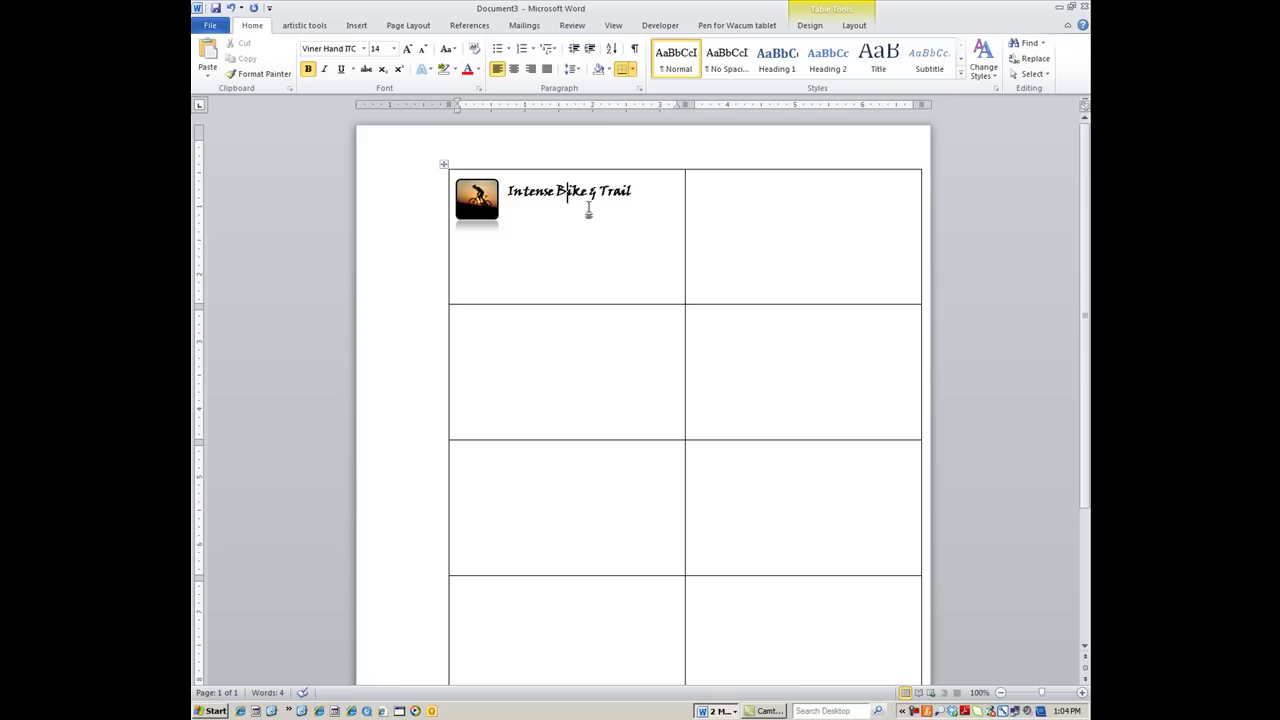
# At the end of the business name, shrink the font size to 10 for the next line
pyautogui.click(632, 191)
pyautogui.click(422, 49)
pyautogui.click(422, 49)
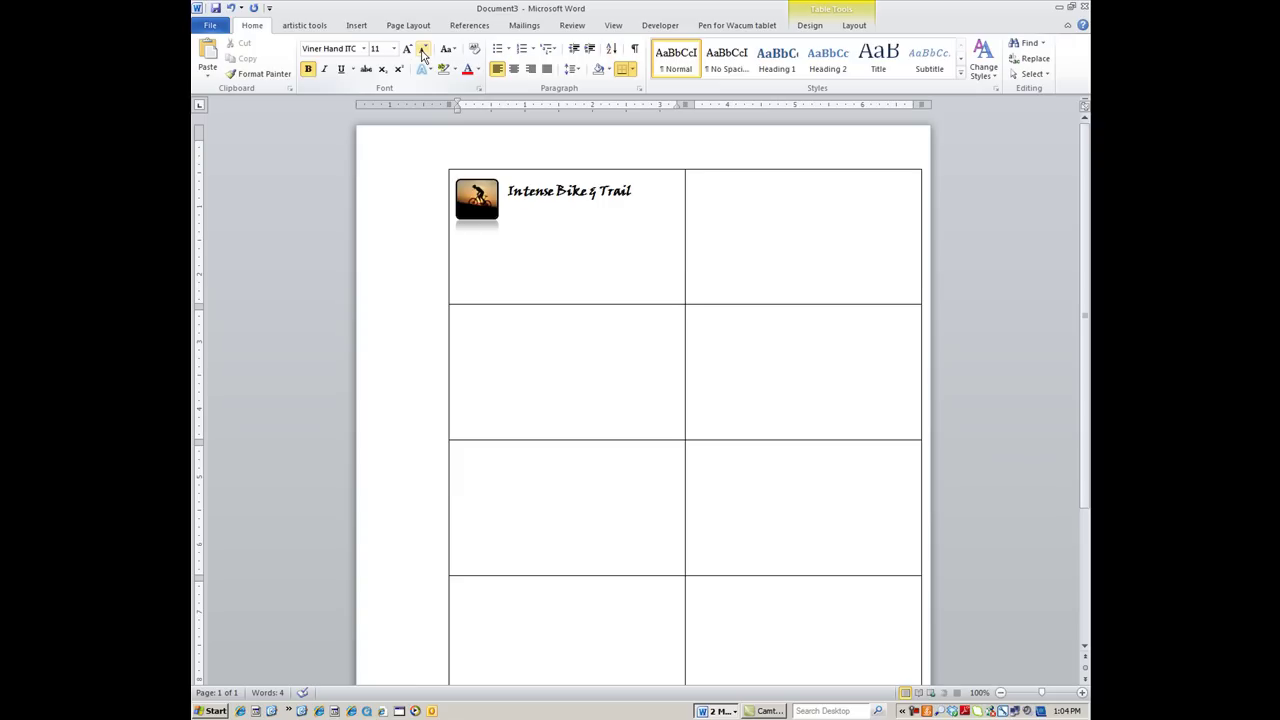
pyautogui.click(422, 50)
# On a new line under the business name, type the tagline 'Work Hard - Play Harder!'
pyautogui.press('Return')
pyautogui.write('r')
pyautogui.press('BackSpace')
pyautogui.click(364, 48)
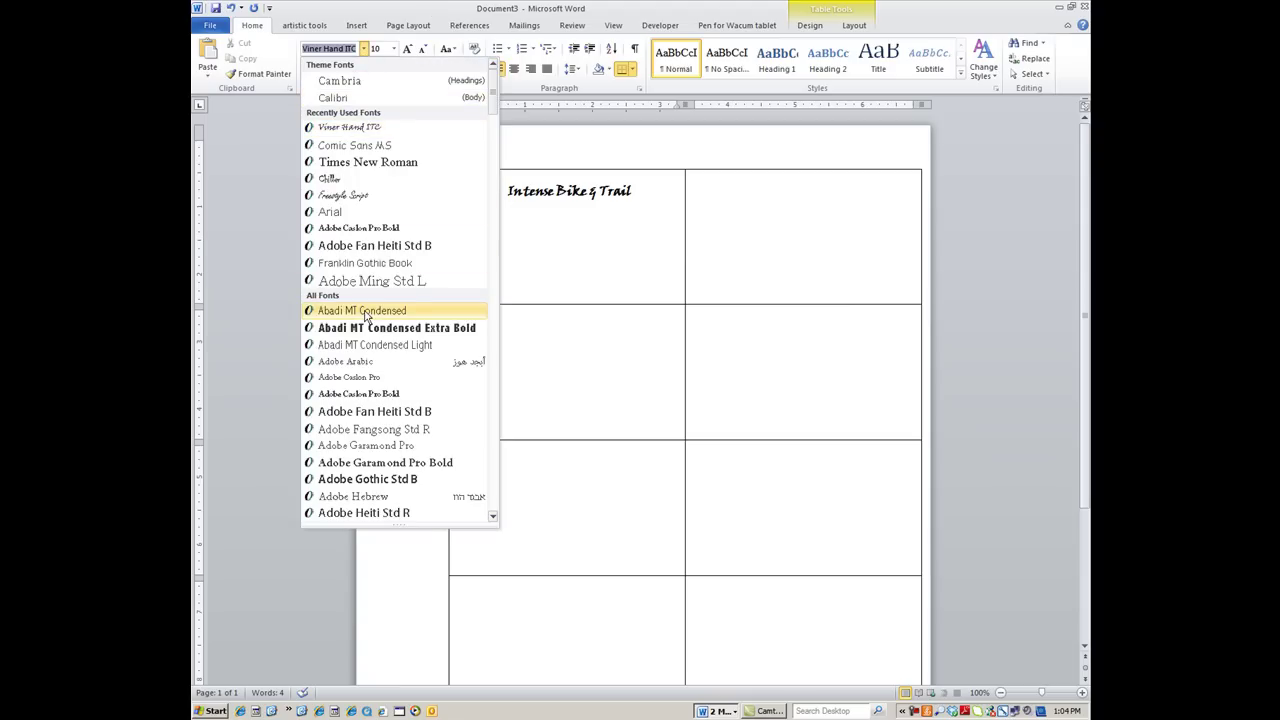
pyautogui.write('Freestyle Script')
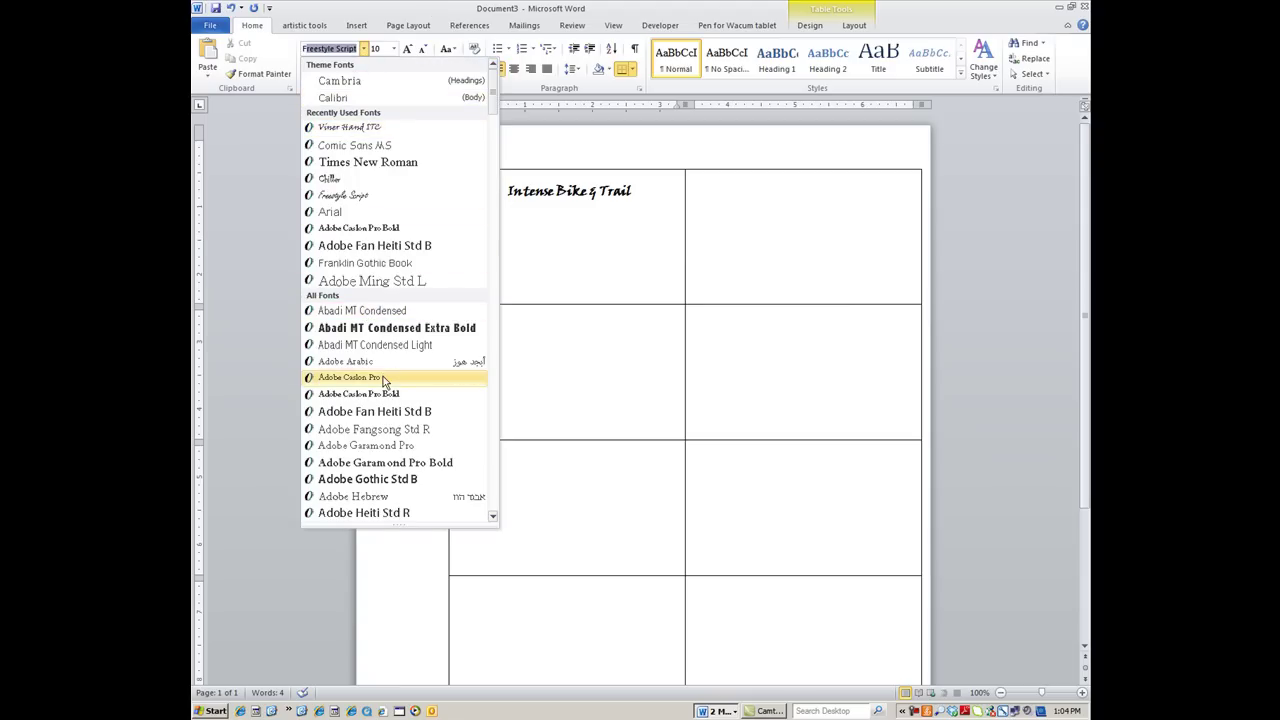
pyautogui.click(340, 50)
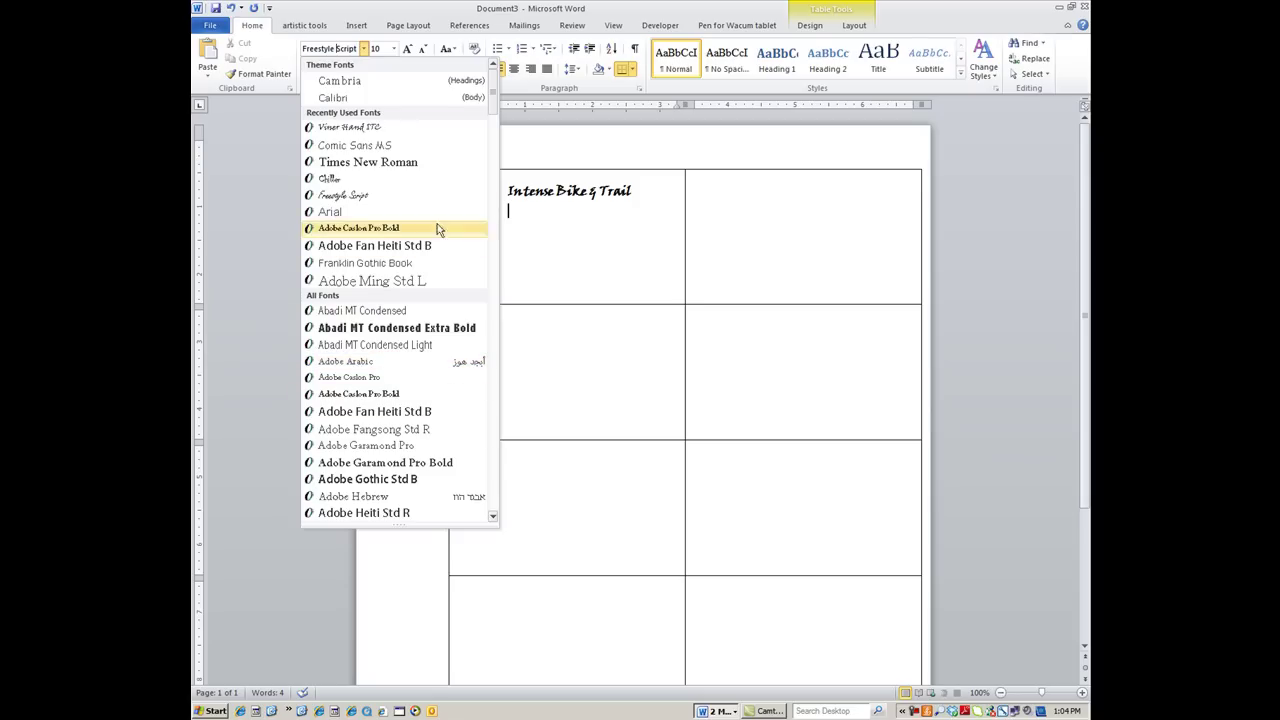
pyautogui.click(524, 219)
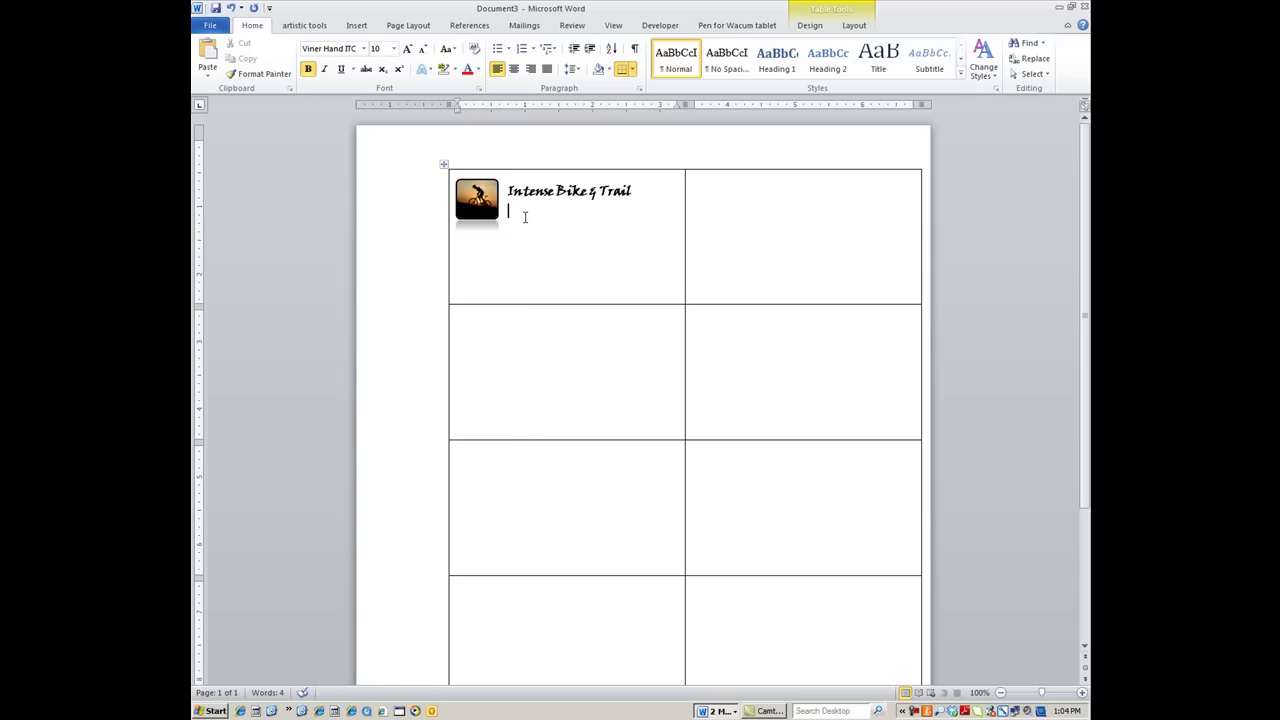
pyautogui.write('Work Hard -')
pyautogui.press('BackSpace')
pyautogui.press('BackSpace')
pyautogui.press('BackSpace')
pyautogui.write('Play Harder')
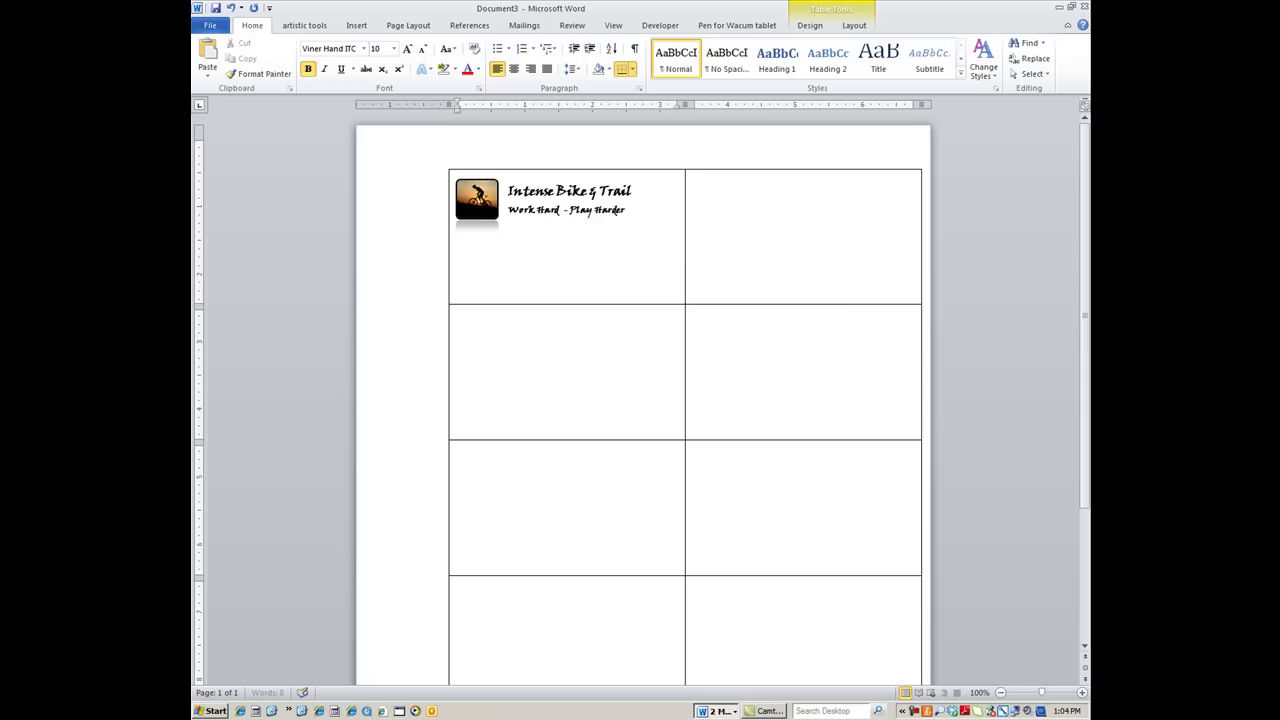
pyautogui.write('!')
# Make the tagline non-bold 11-point Freestyle Script
pyautogui.moveTo(507, 210); pyautogui.dragTo(630, 210)
pyautogui.click(308, 69)
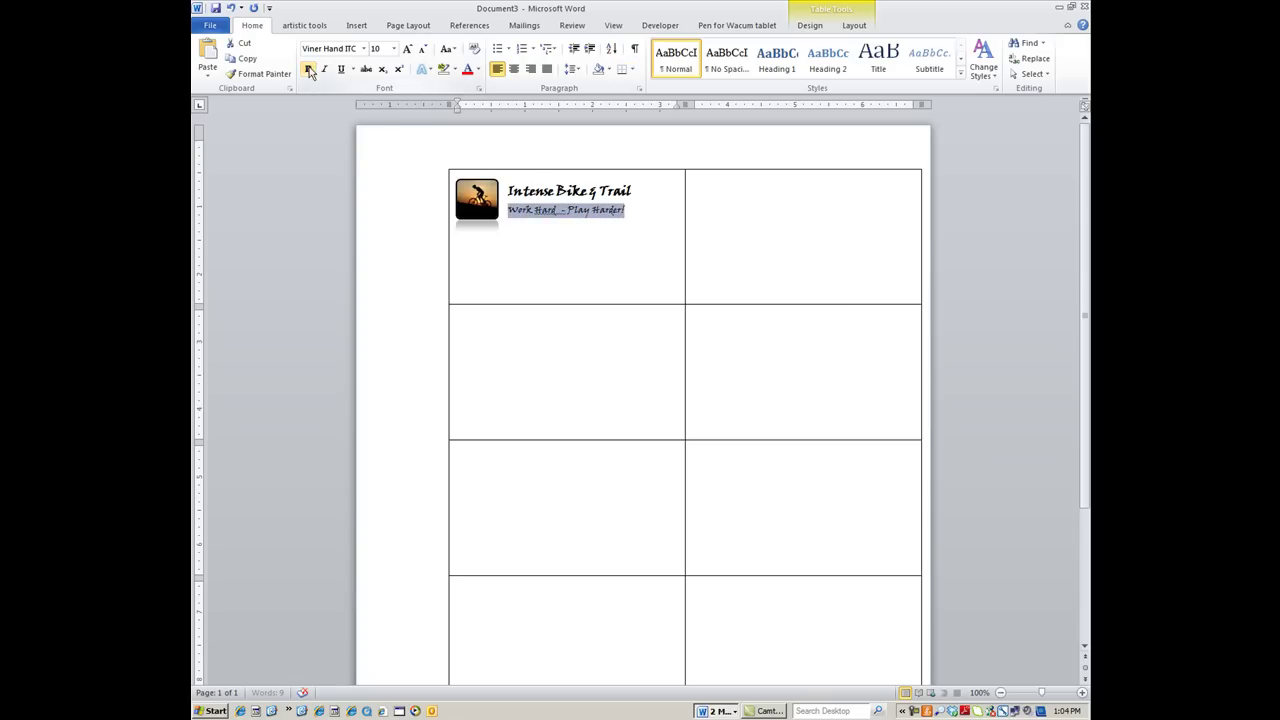
pyautogui.click(365, 49)
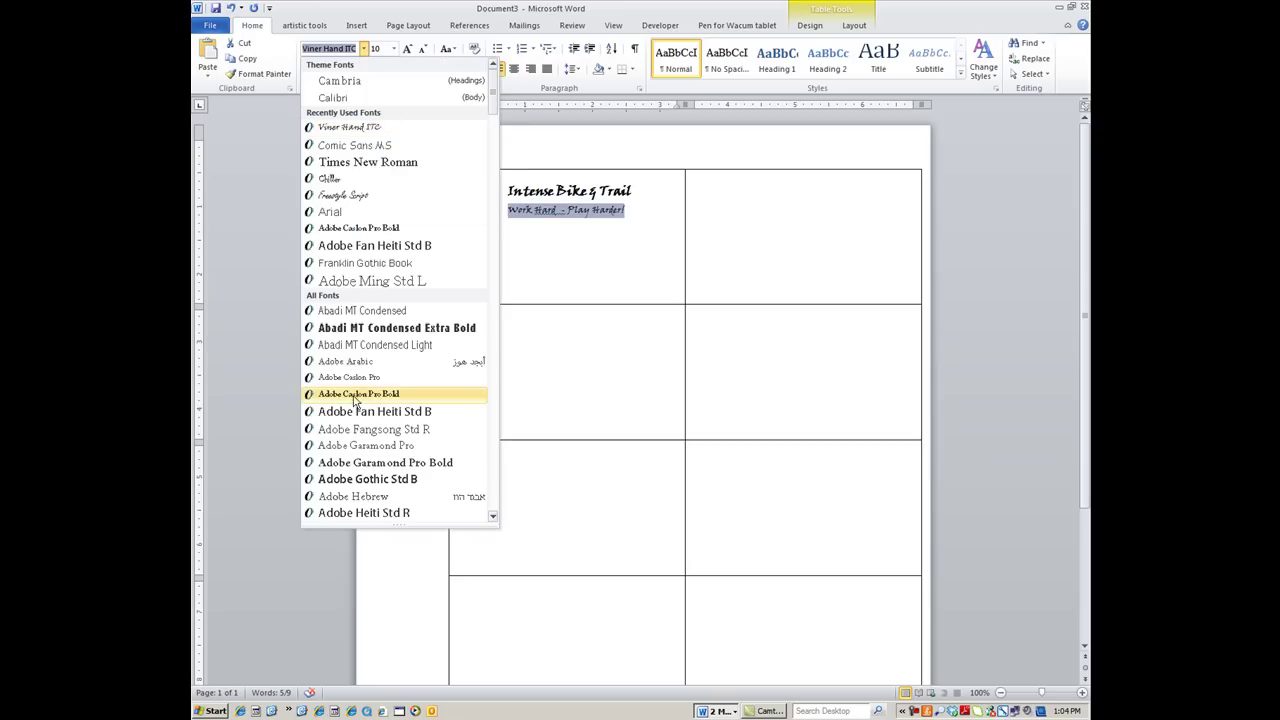
pyautogui.scroll(-15, 368, 415)
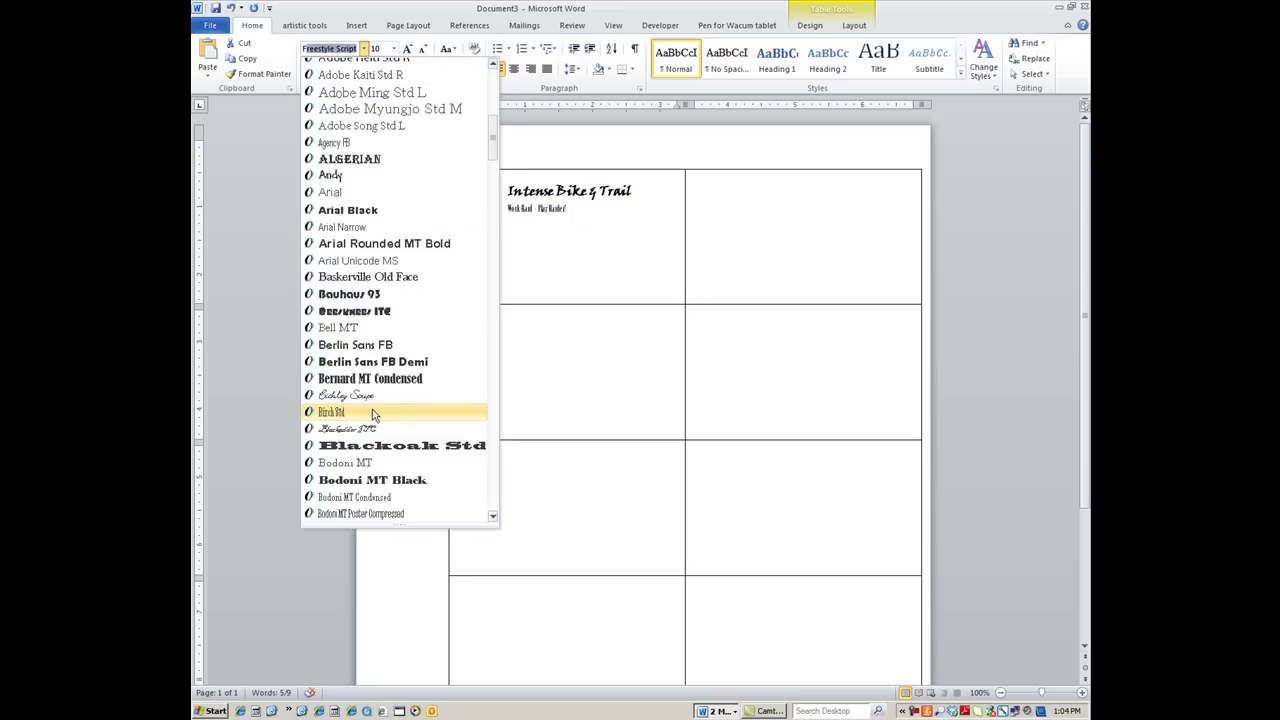
pyautogui.scroll(-13, 378, 413)
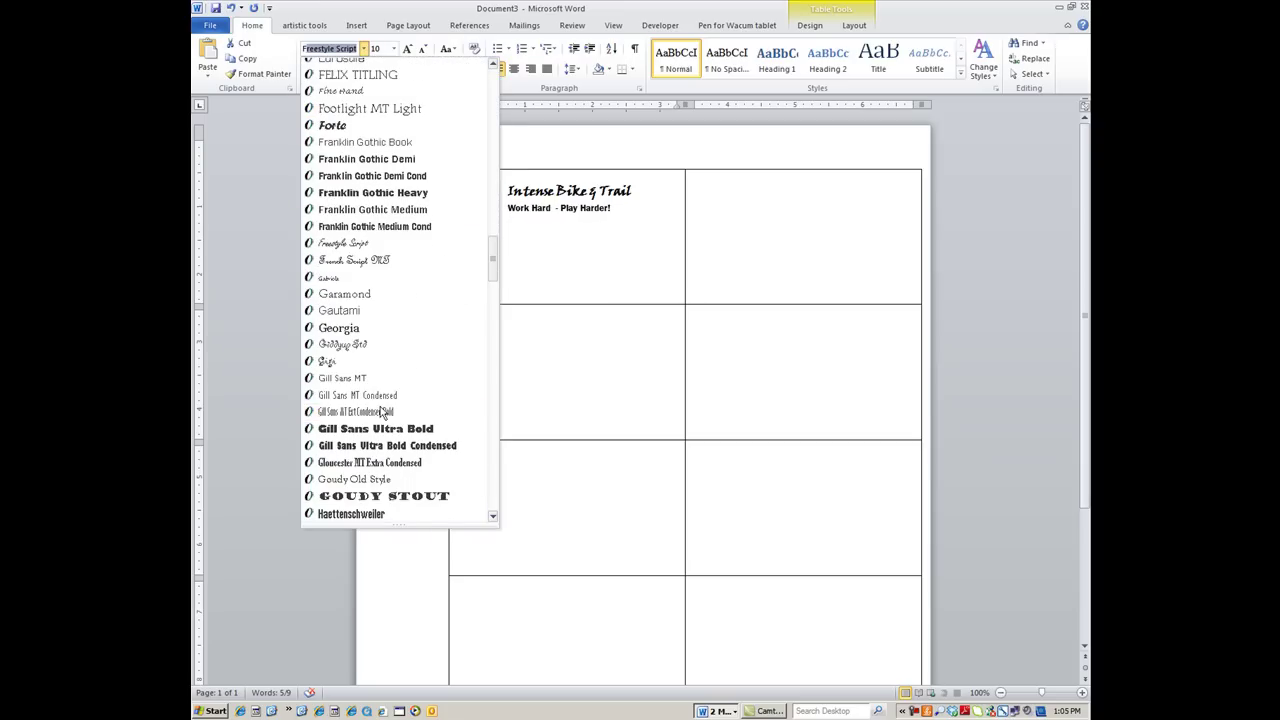
pyautogui.click(360, 244)
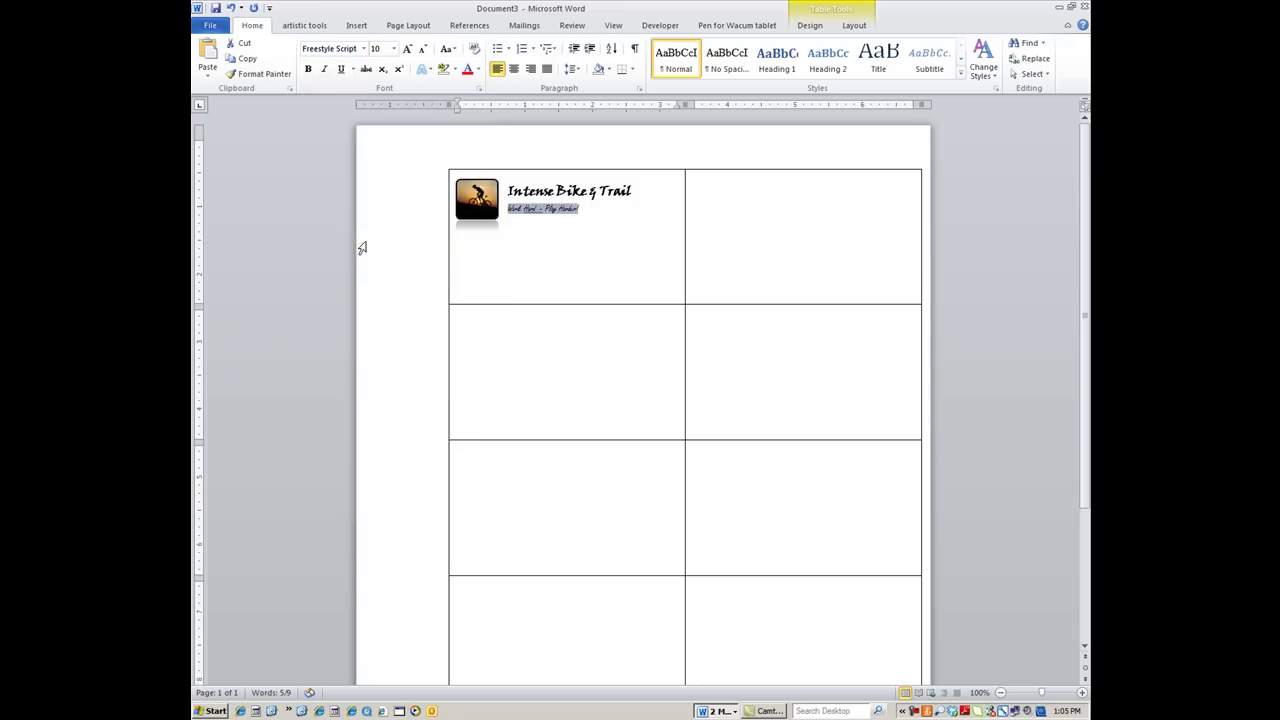
pyautogui.click(407, 48)
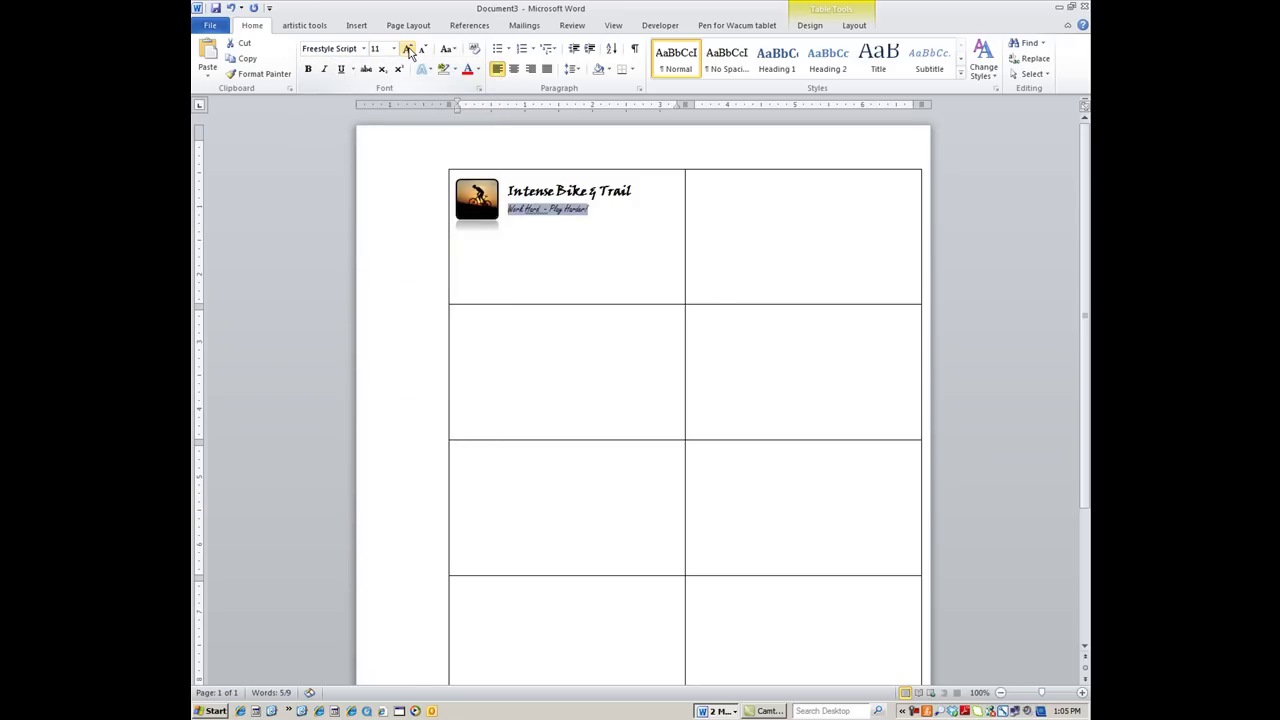
pyautogui.click(541, 222)
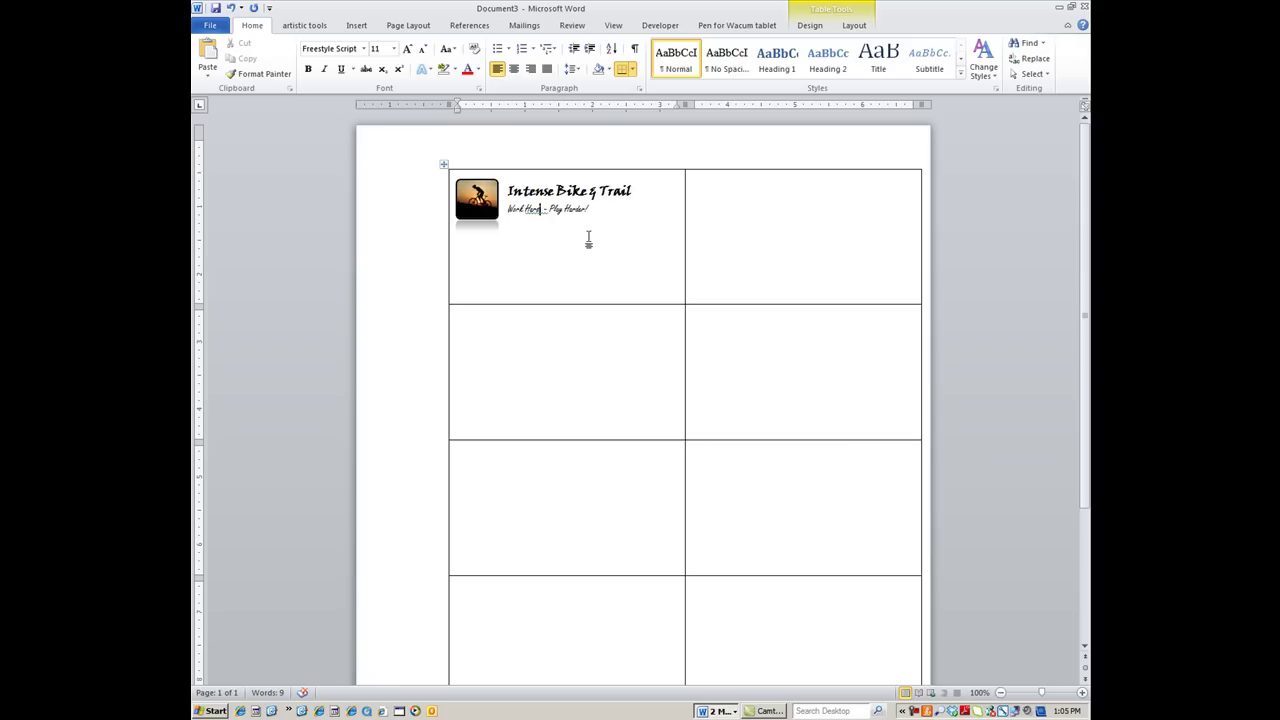
# Start an empty line below the tagline for the contact details
pyautogui.click(460, 268)
pyautogui.click(599, 212)
pyautogui.press('Return')
pyautogui.press('Return')
pyautogui.press('Return')
pyautogui.click(364, 49)
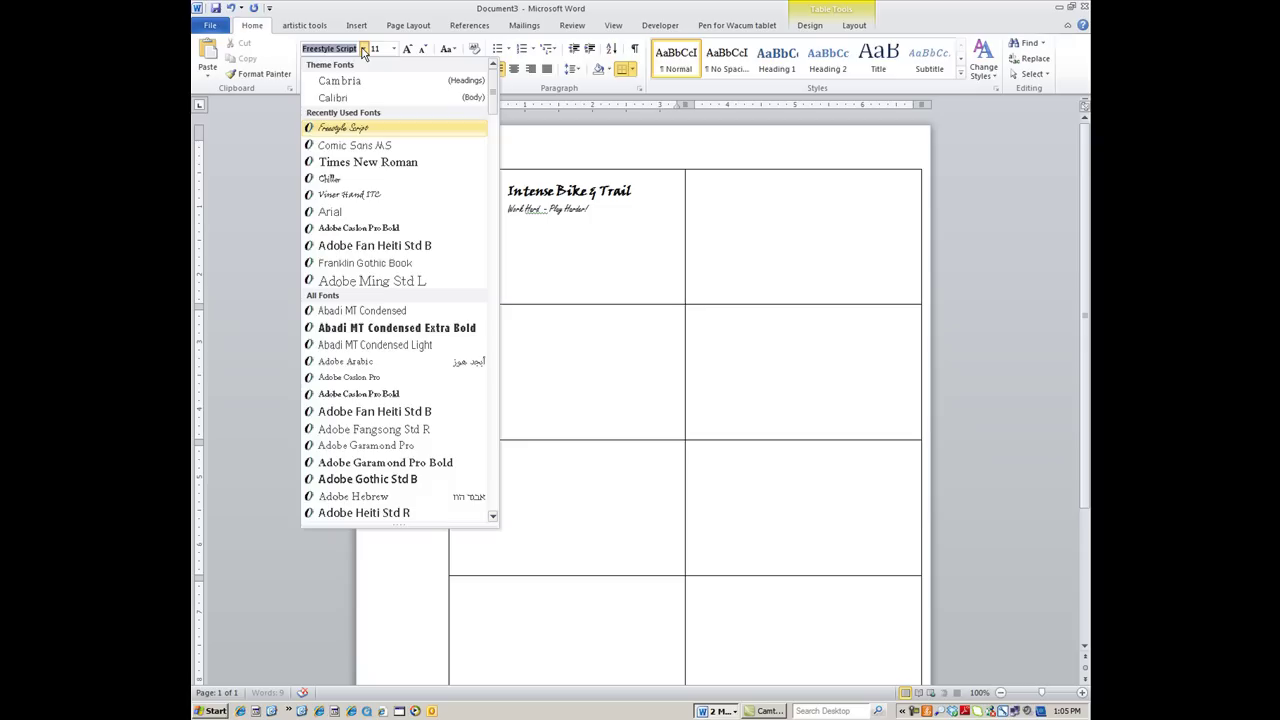
# Type the cell number, office number and e-mail address as Calibri contact lines on the first card
pyautogui.click(333, 97)
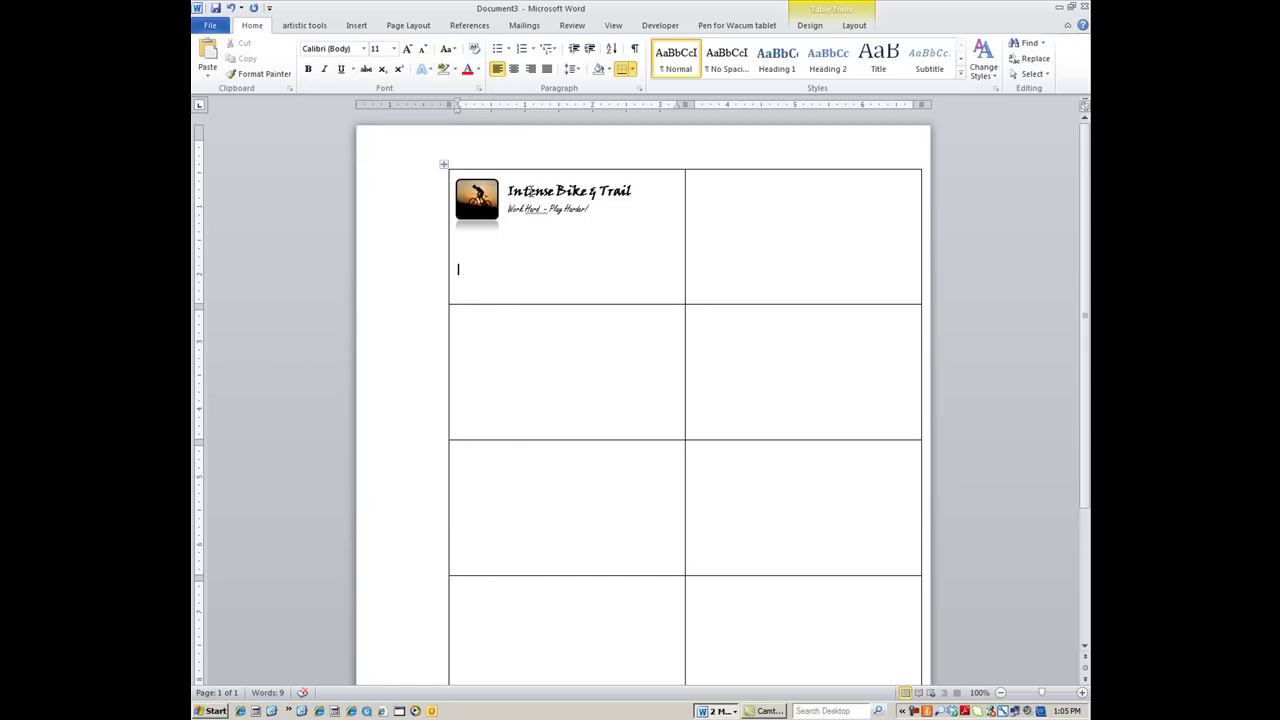
pyautogui.write('Cell: 863-555-5555')
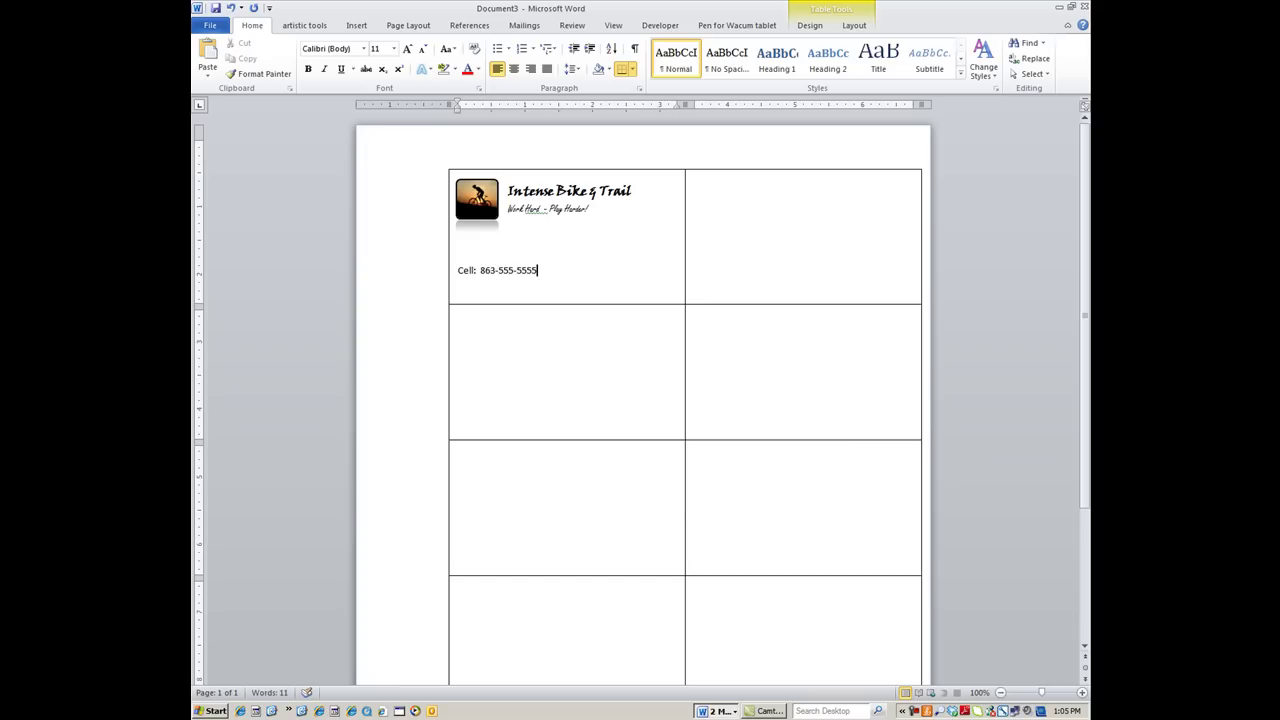
pyautogui.press('Return')
pyautogui.write('Office: 89')
pyautogui.press('BackSpace')
pyautogui.write('63-5')
pyautogui.write('55-5555 ')
pyautogui.write('Email: ')
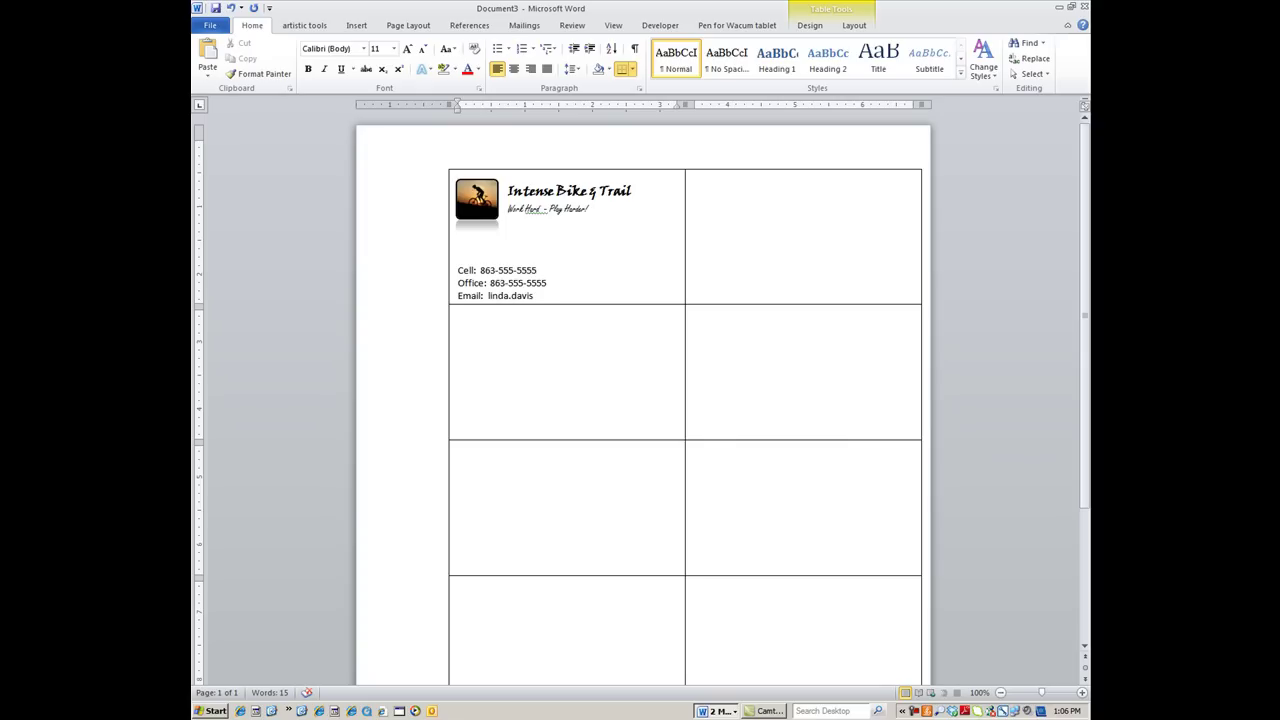
pyautogui.click(543, 235)
# Type the cardholder's name in Calibri under the tagline, made bold and grown to 12 pt
pyautogui.click(365, 49)
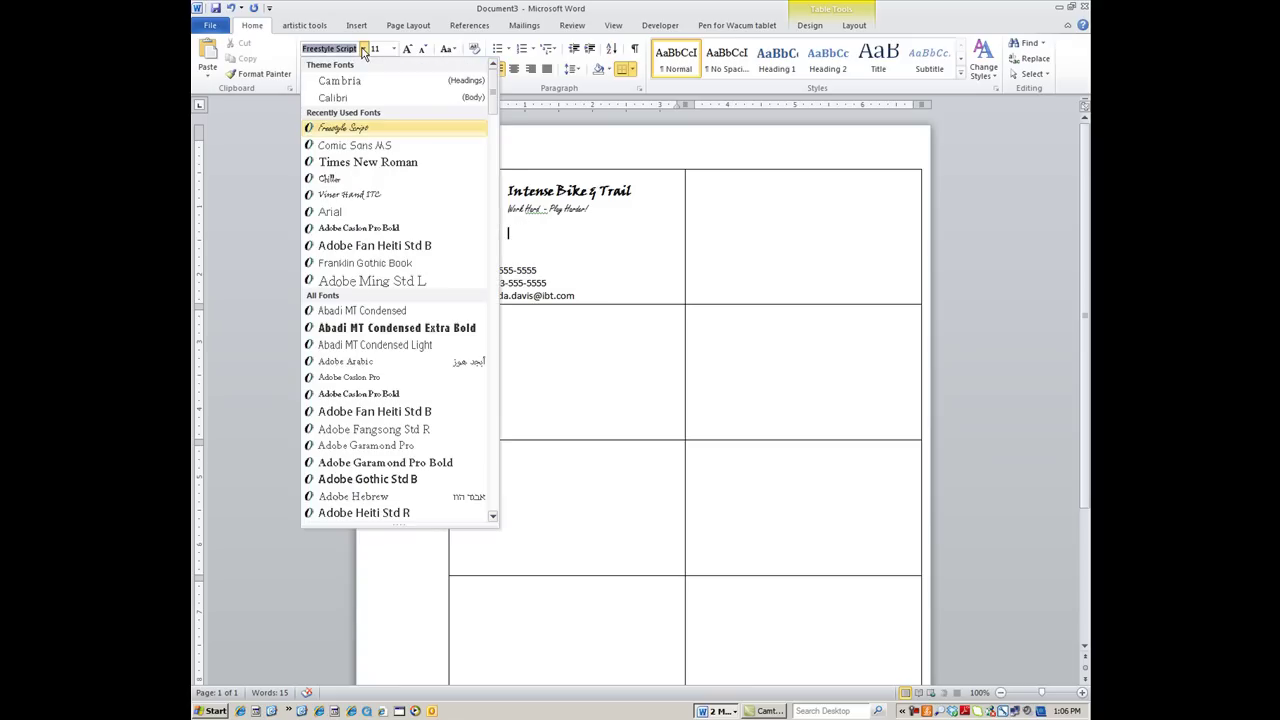
pyautogui.click(333, 97)
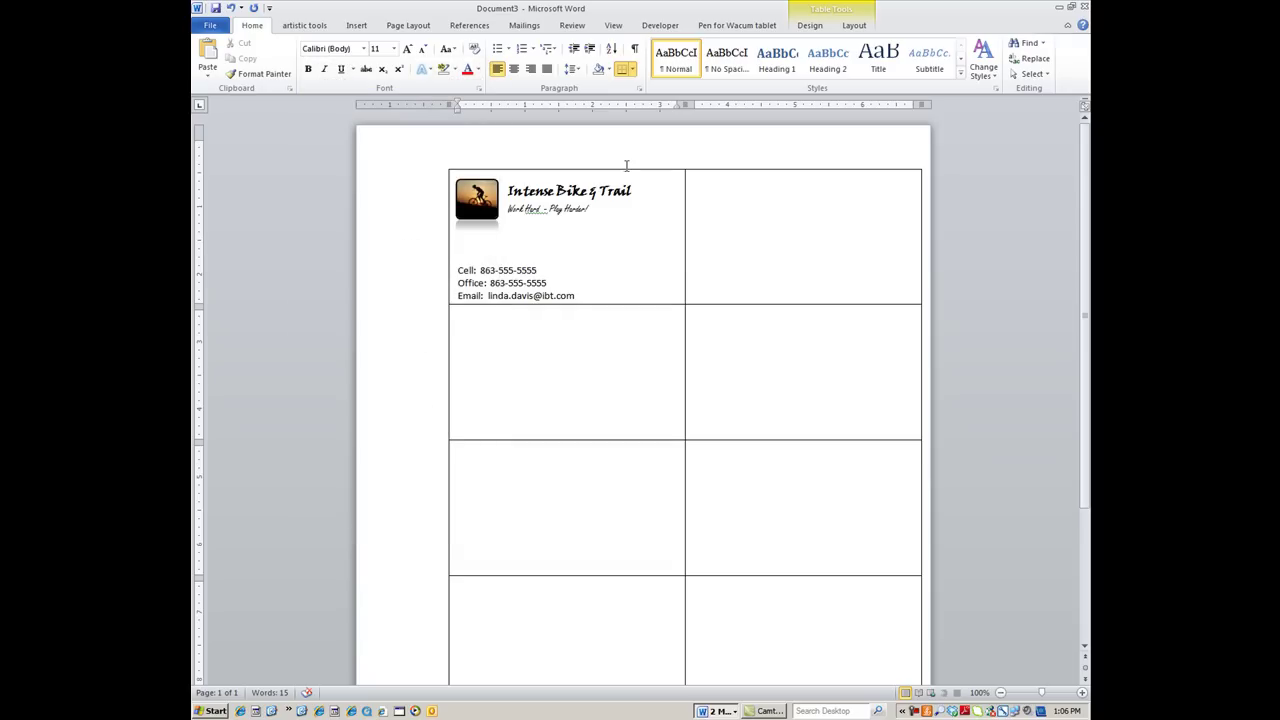
pyautogui.click(507, 235)
pyautogui.moveTo(538, 233); pyautogui.dragTo(594, 235)
pyautogui.click(308, 69)
pyautogui.click(409, 49)
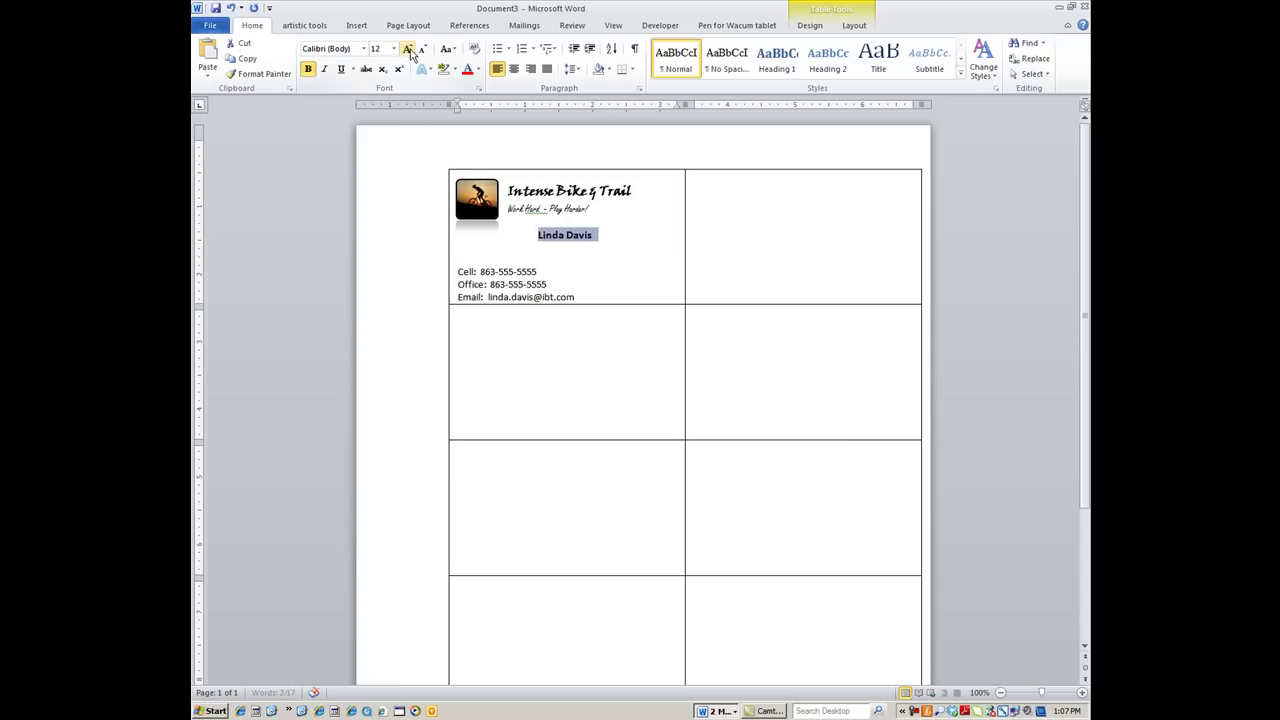
pyautogui.click(603, 234)
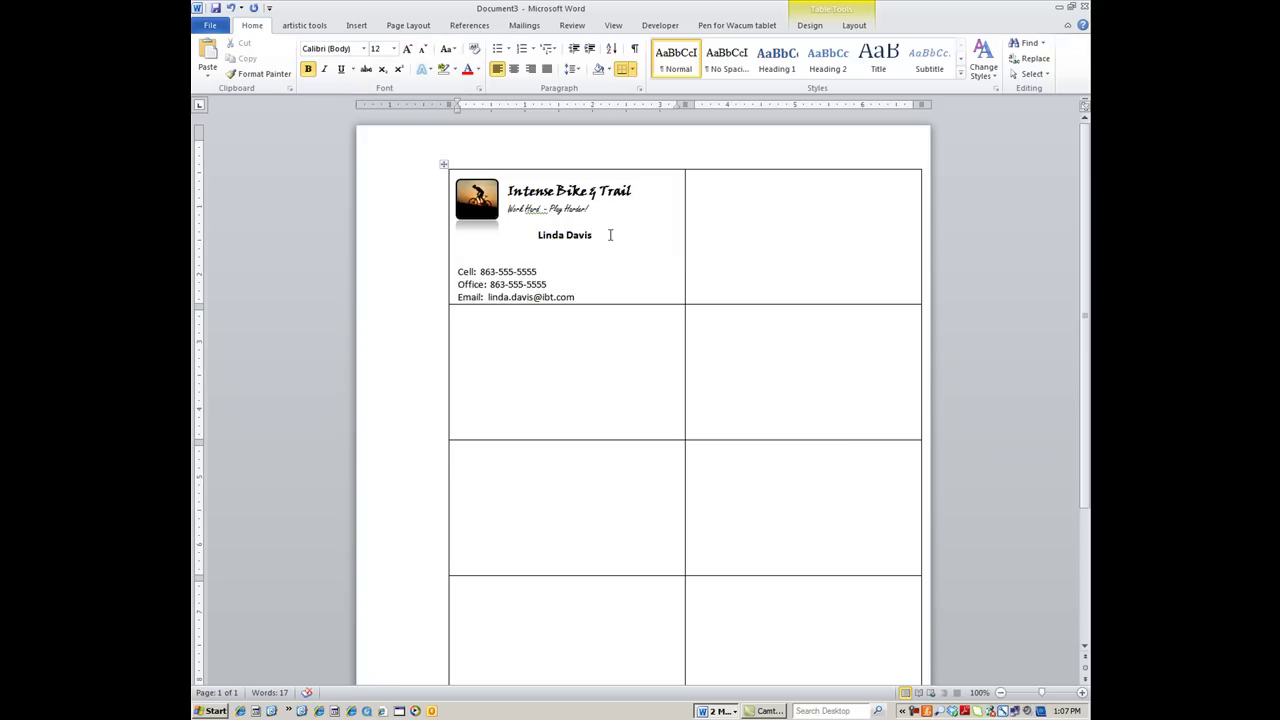
pyautogui.press('Return')
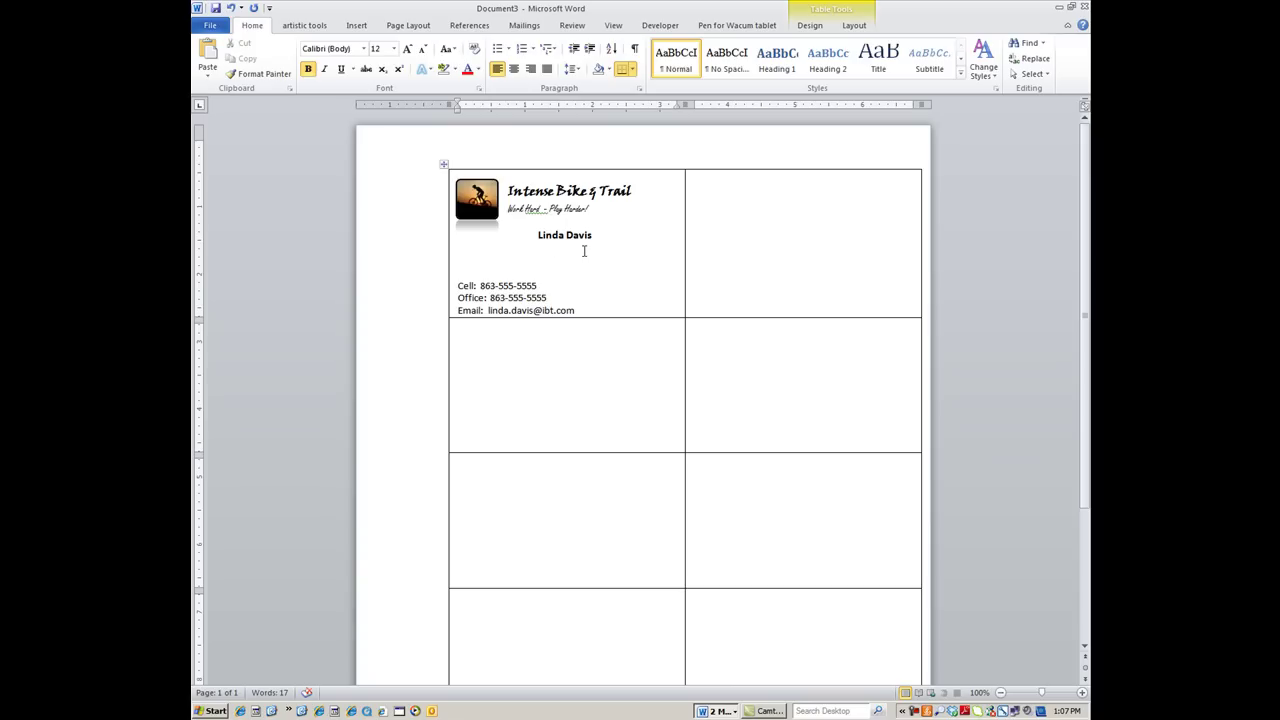
# Type the title 'Retail Manager' under the name and remove its leading spaces
pyautogui.write('Retail Manager')
pyautogui.doubleClick(552, 248)
pyautogui.click(550, 248)
pyautogui.press('BackSpace')
pyautogui.press('BackSpace')
pyautogui.press('BackSpace')
pyautogui.press('BackSpace')
pyautogui.press('BackSpace')
pyautogui.press('BackSpace')
pyautogui.press('BackSpace')
pyautogui.press('BackSpace')
pyautogui.press('Left')
pyautogui.press('Delete')
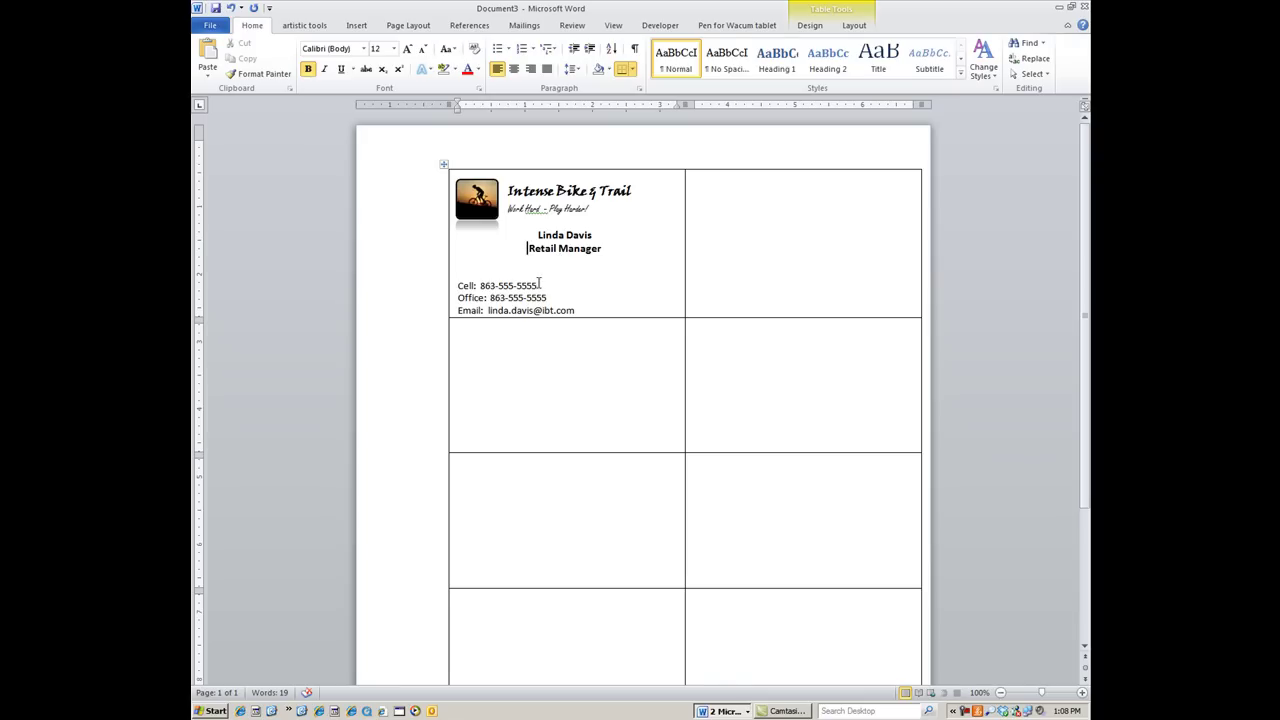
# Leave exactly one blank line between the job title and the Cell contact line
pyautogui.click(500, 270)
pyautogui.press('Delete')
pyautogui.click(542, 257)
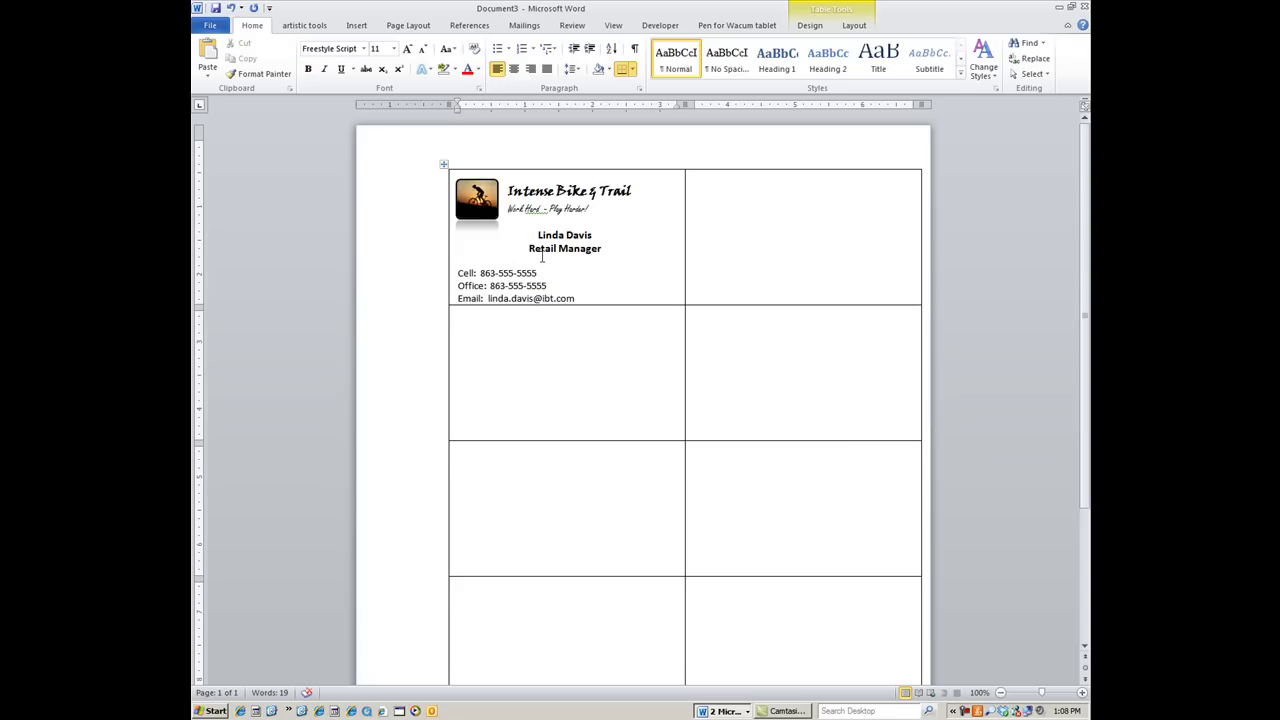
pyautogui.press('Delete')
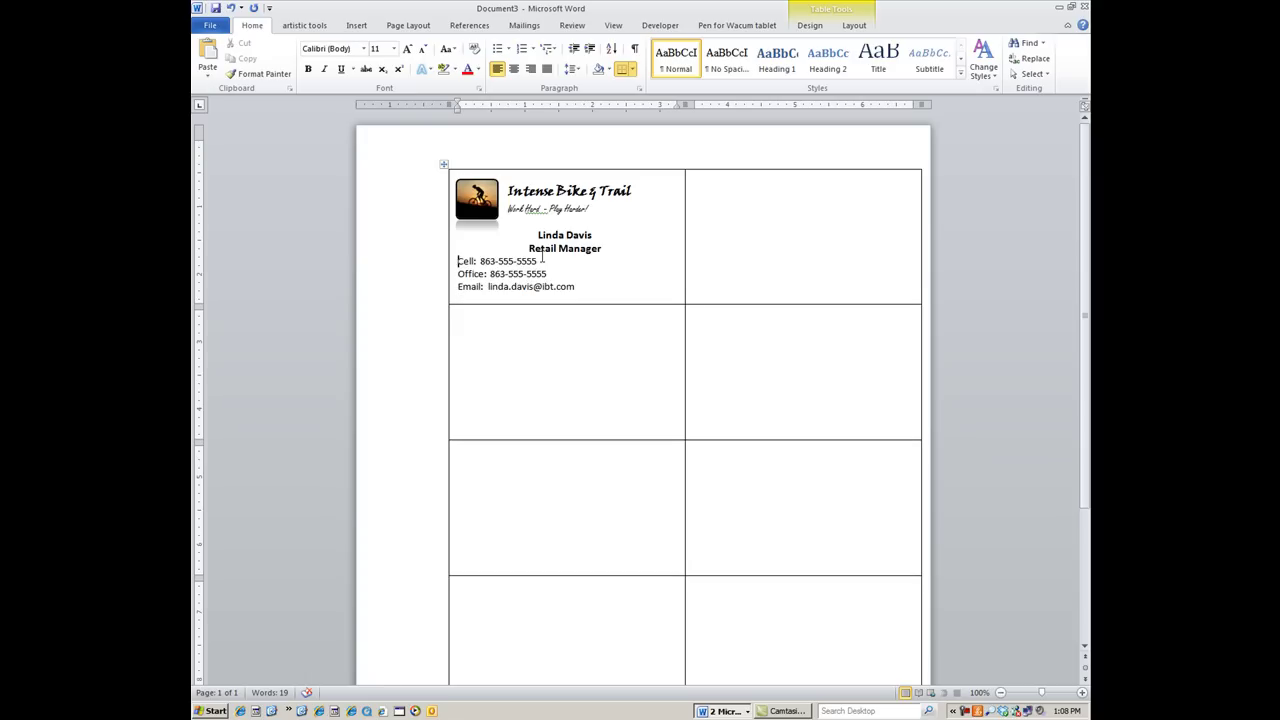
pyautogui.press('Return')
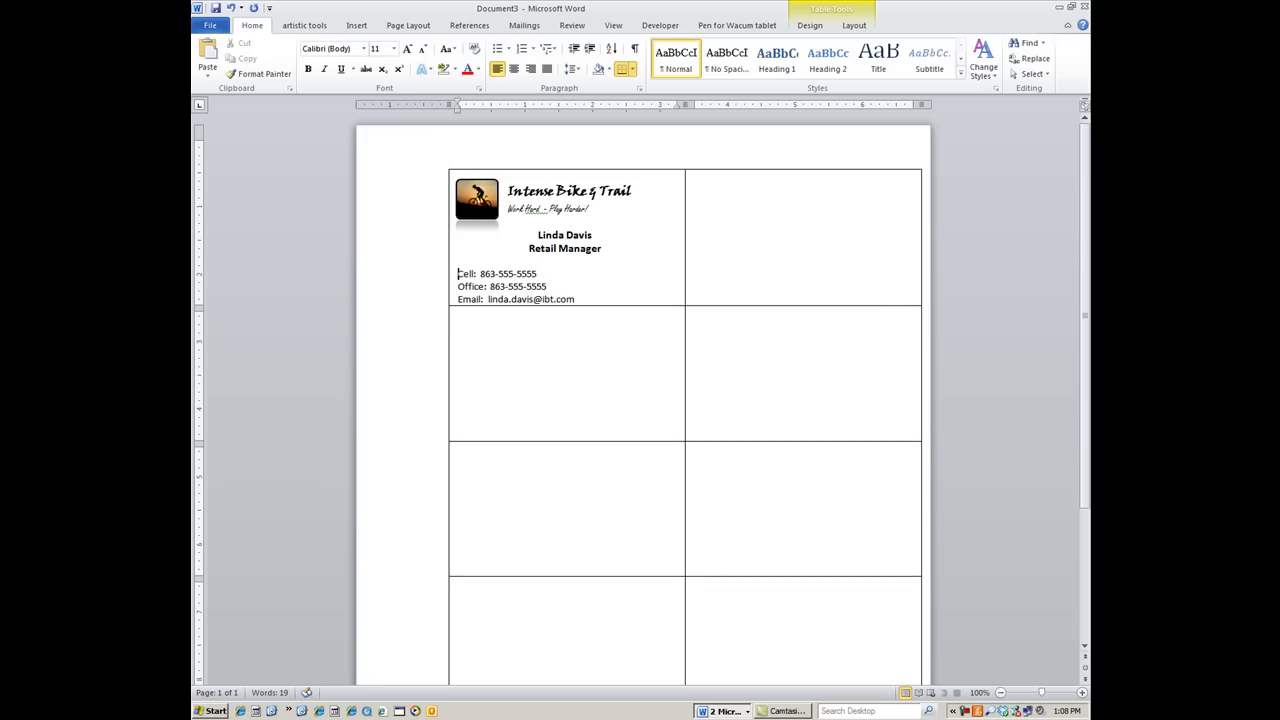
pyautogui.click(542, 257)
pyautogui.press('Delete')
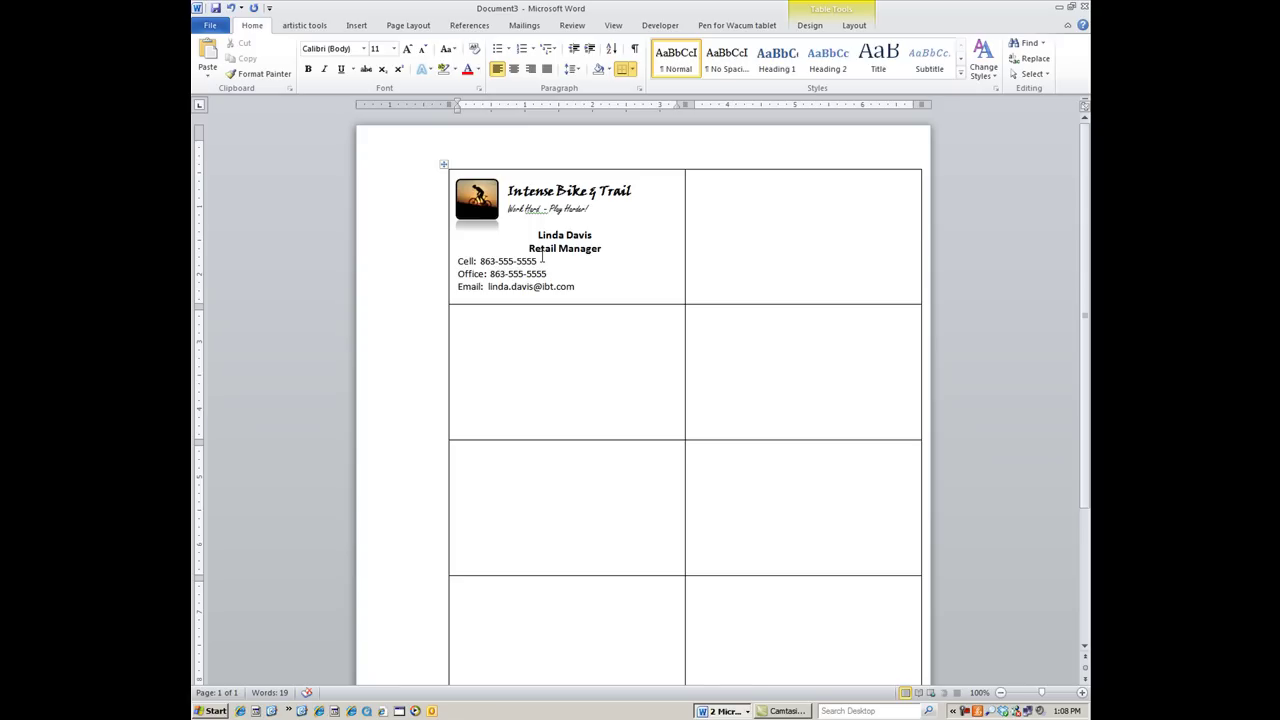
pyautogui.press('Return')
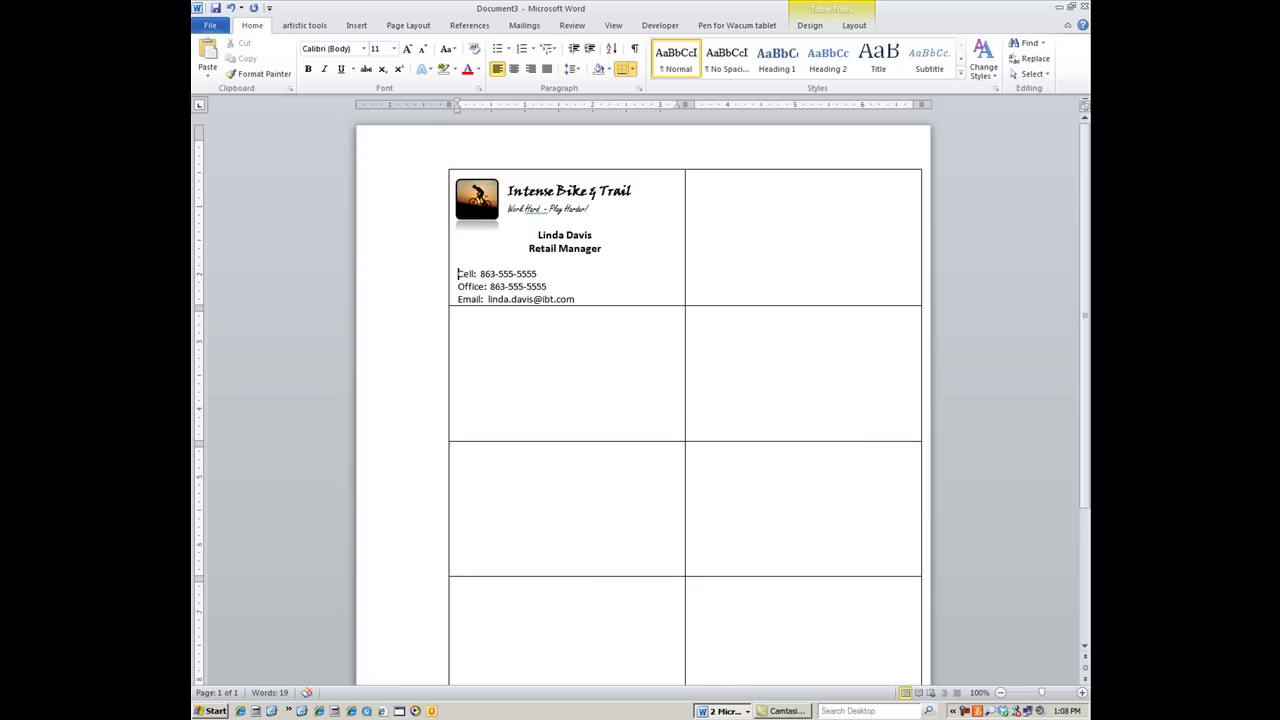
pyautogui.click(648, 275)
# Insert 'mountain-bike clip art.png' from the youtube graphics folder and shrink it to 0.78"
pyautogui.click(357, 28)
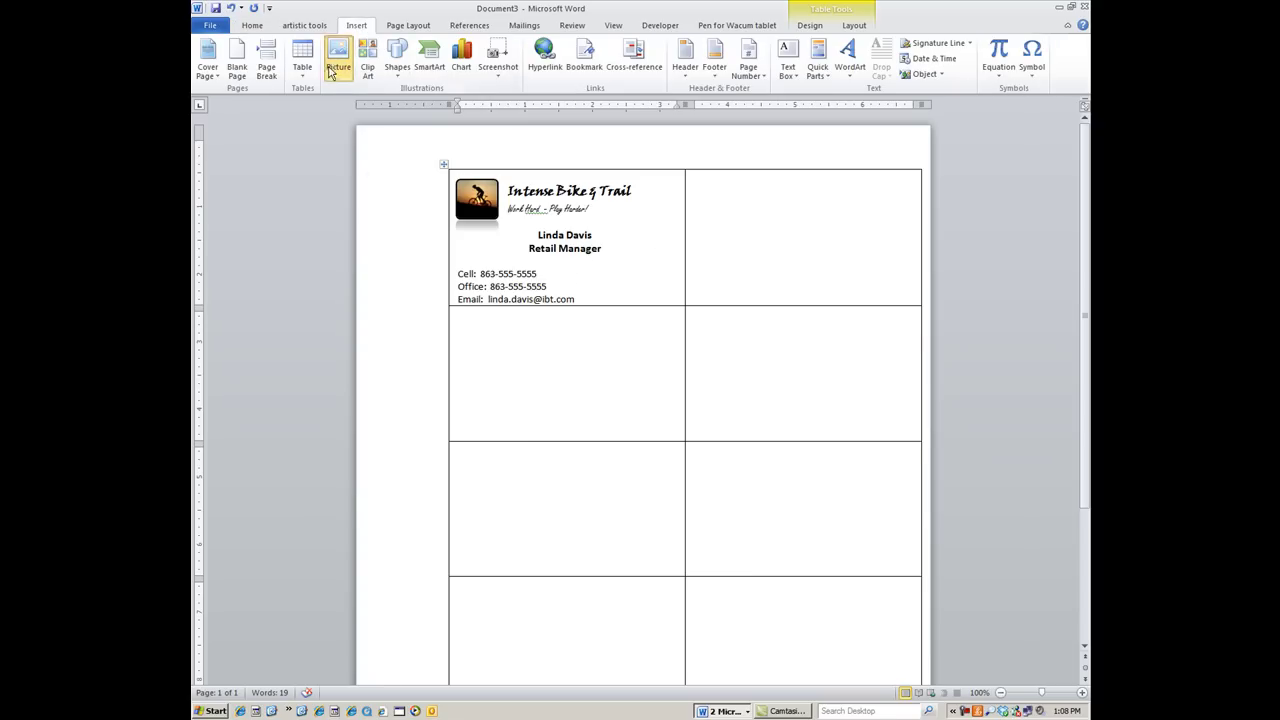
pyautogui.click(335, 60)
pyautogui.click(484, 268)
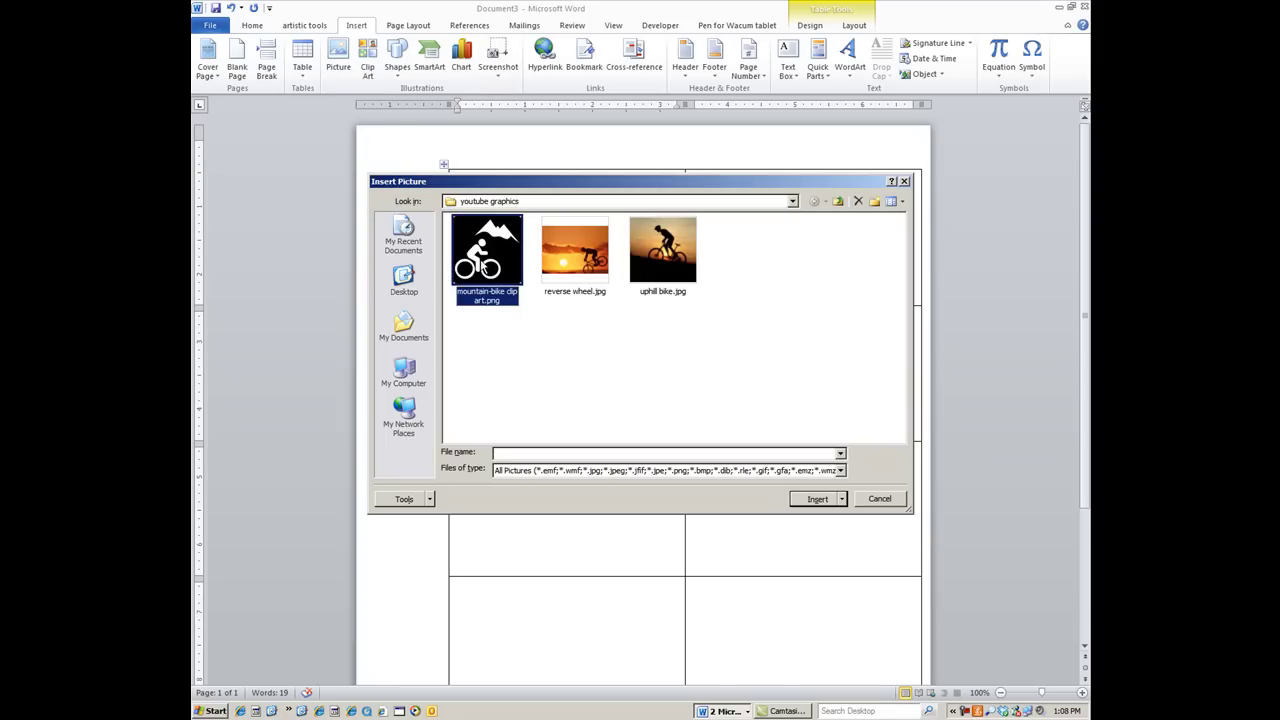
pyautogui.click(817, 498)
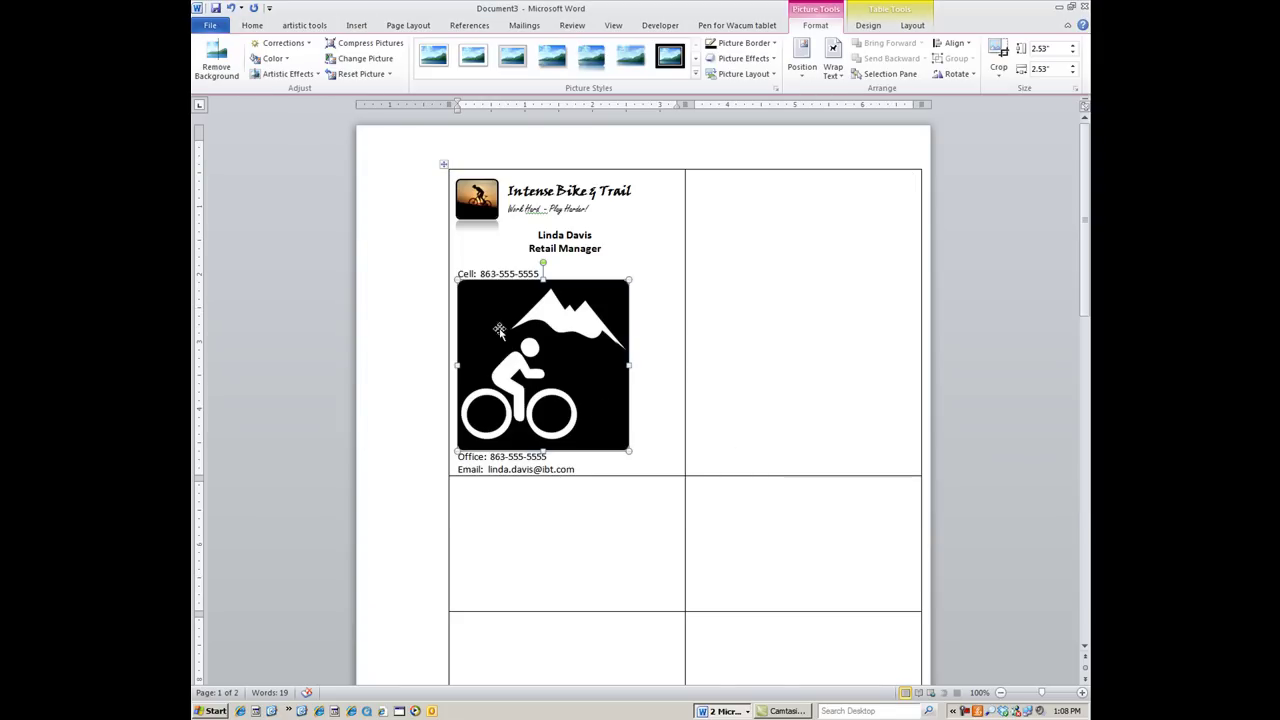
pyautogui.moveTo(629, 451); pyautogui.dragTo(513, 335)
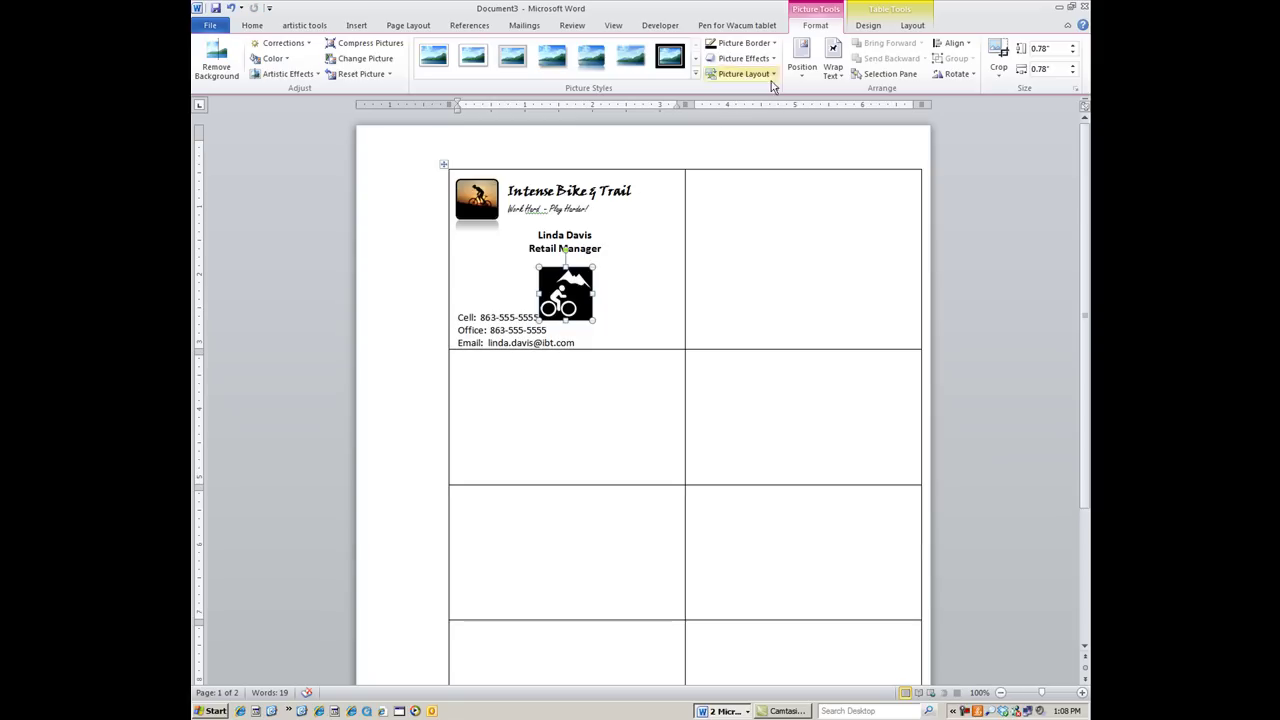
# Resize the bike logo to 0.51", wrap text Square, and move it beside the contact lines
pyautogui.moveTo(593, 320); pyautogui.dragTo(575, 301)
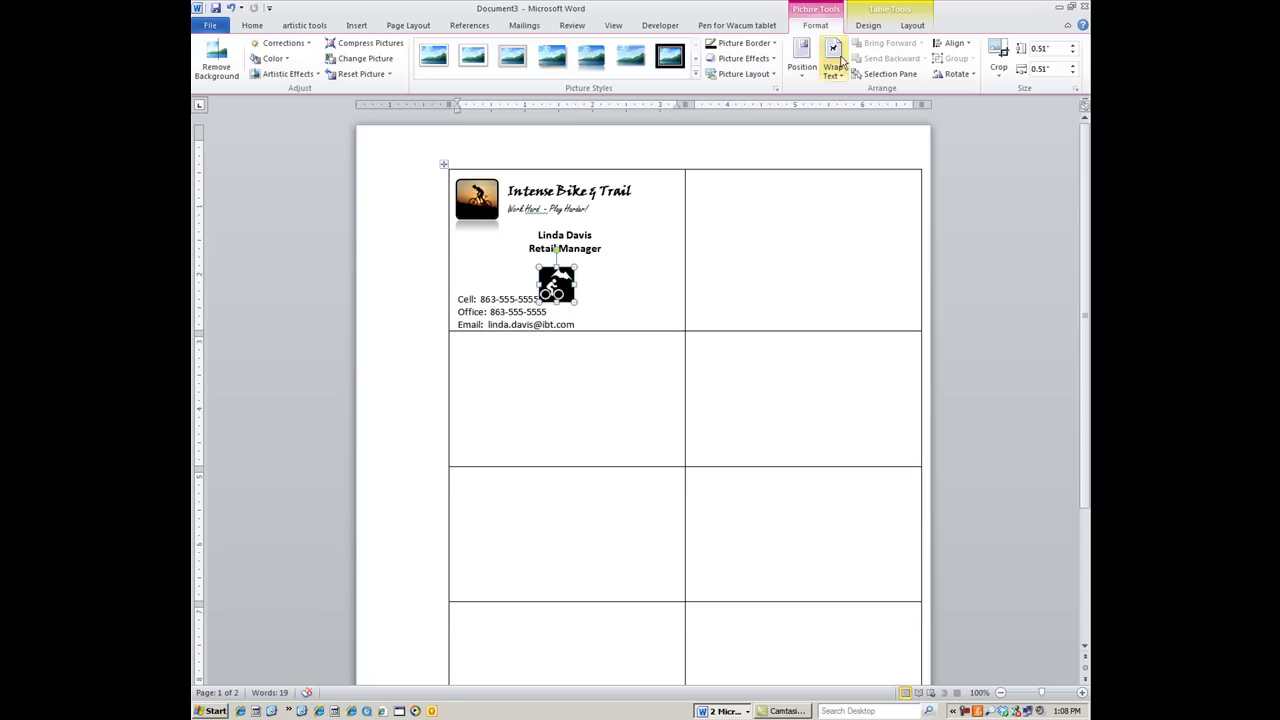
pyautogui.click(831, 62)
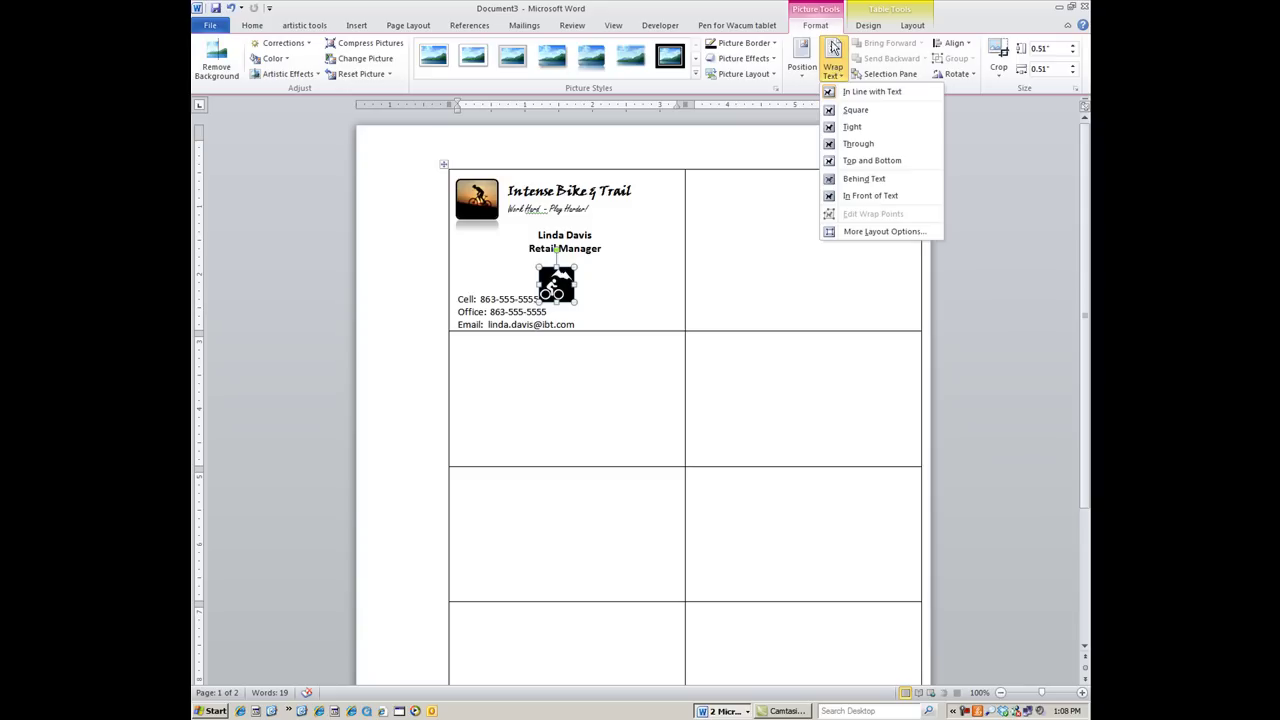
pyautogui.click(855, 110)
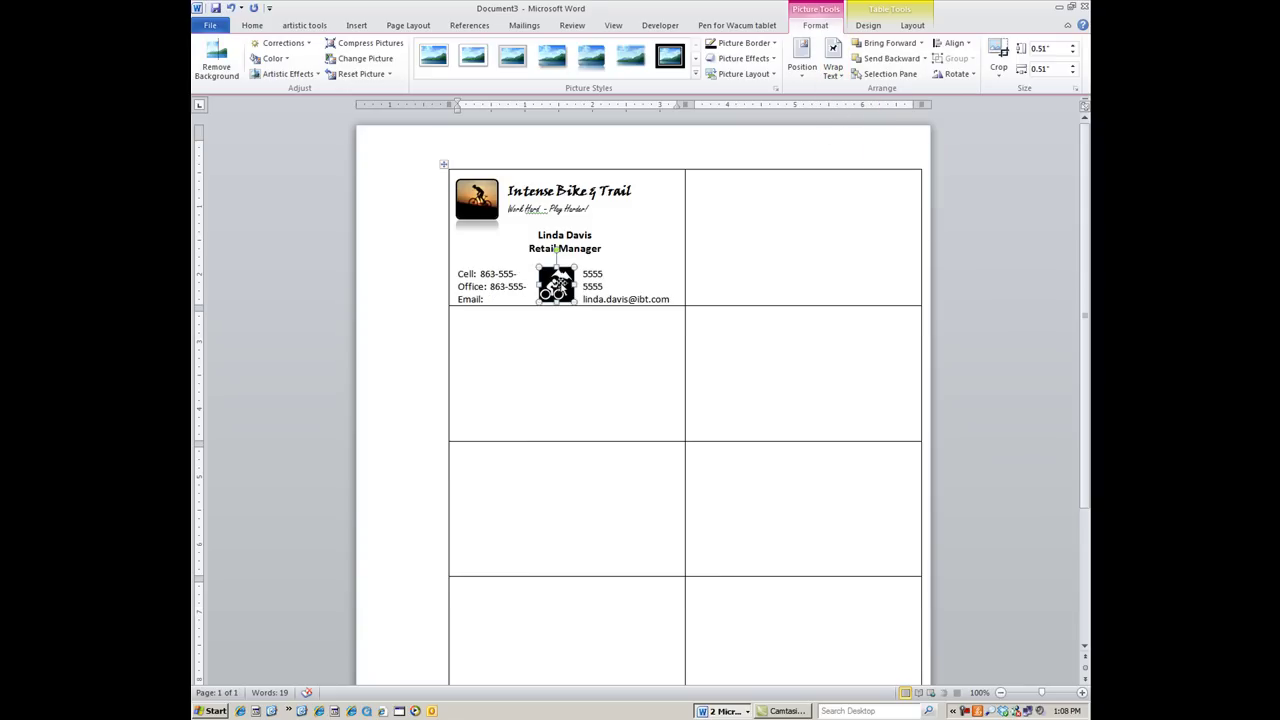
pyautogui.moveTo(552, 285); pyautogui.dragTo(649, 273)
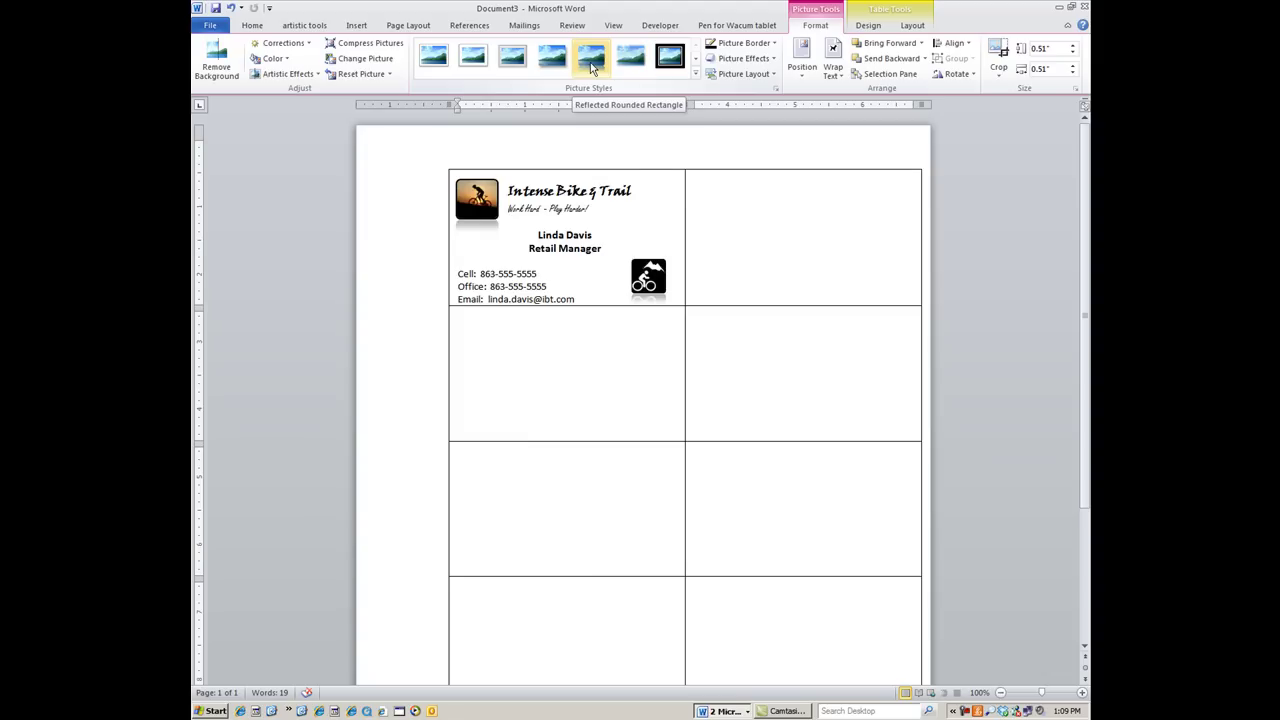
# Give the logo a reflected rounded-rectangle picture style and a 2¼ pt orange border
pyautogui.click(591, 66)
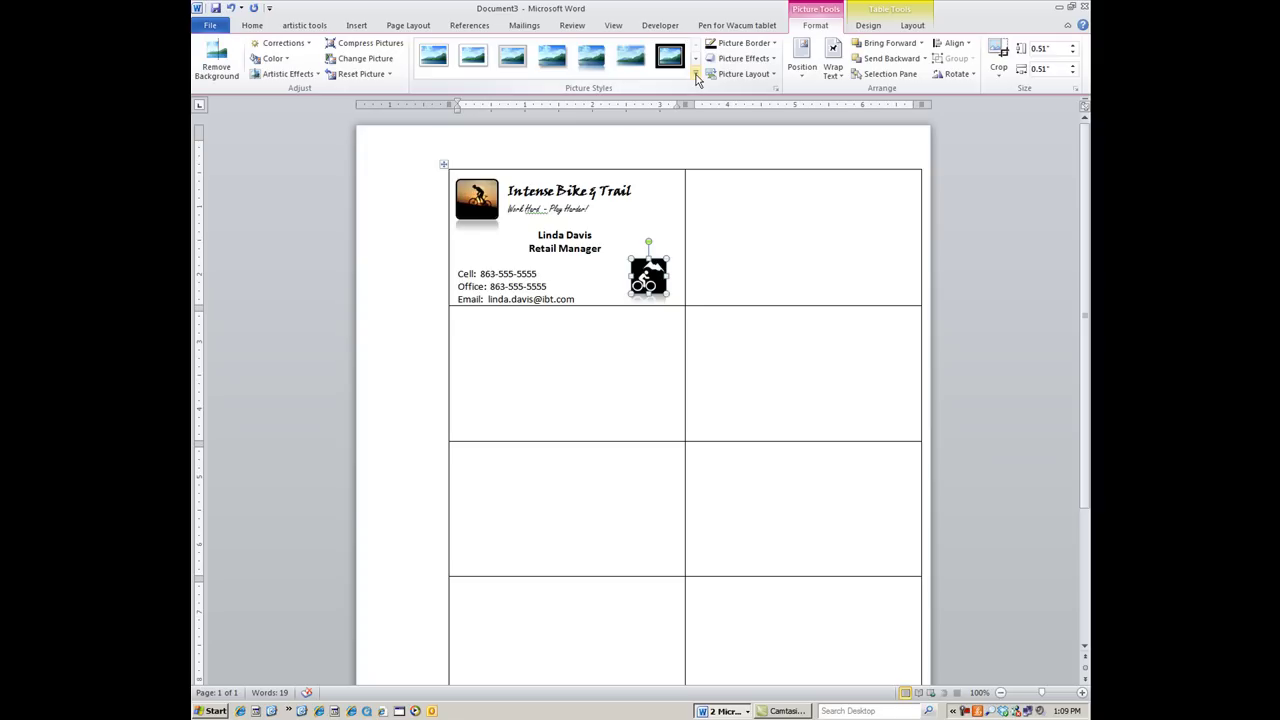
pyautogui.click(728, 45)
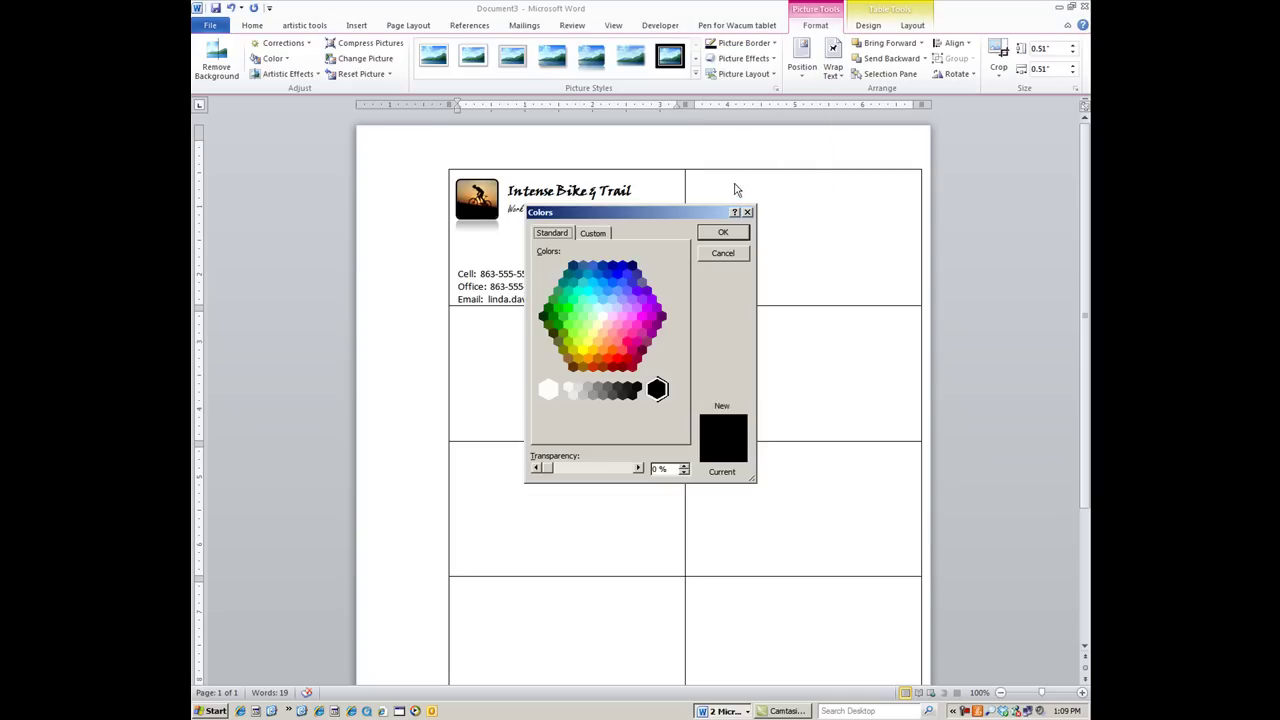
pyautogui.click(587, 359)
pyautogui.click(723, 232)
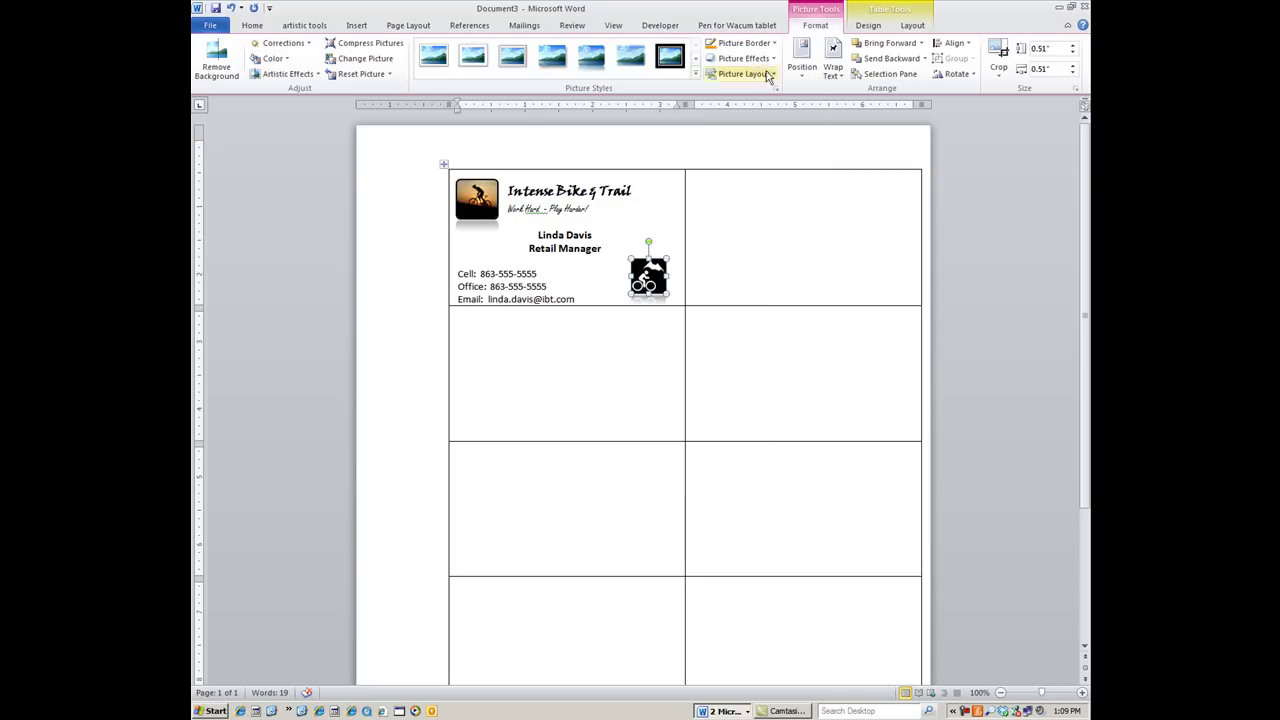
pyautogui.click(738, 43)
pyautogui.moveTo(736, 219)
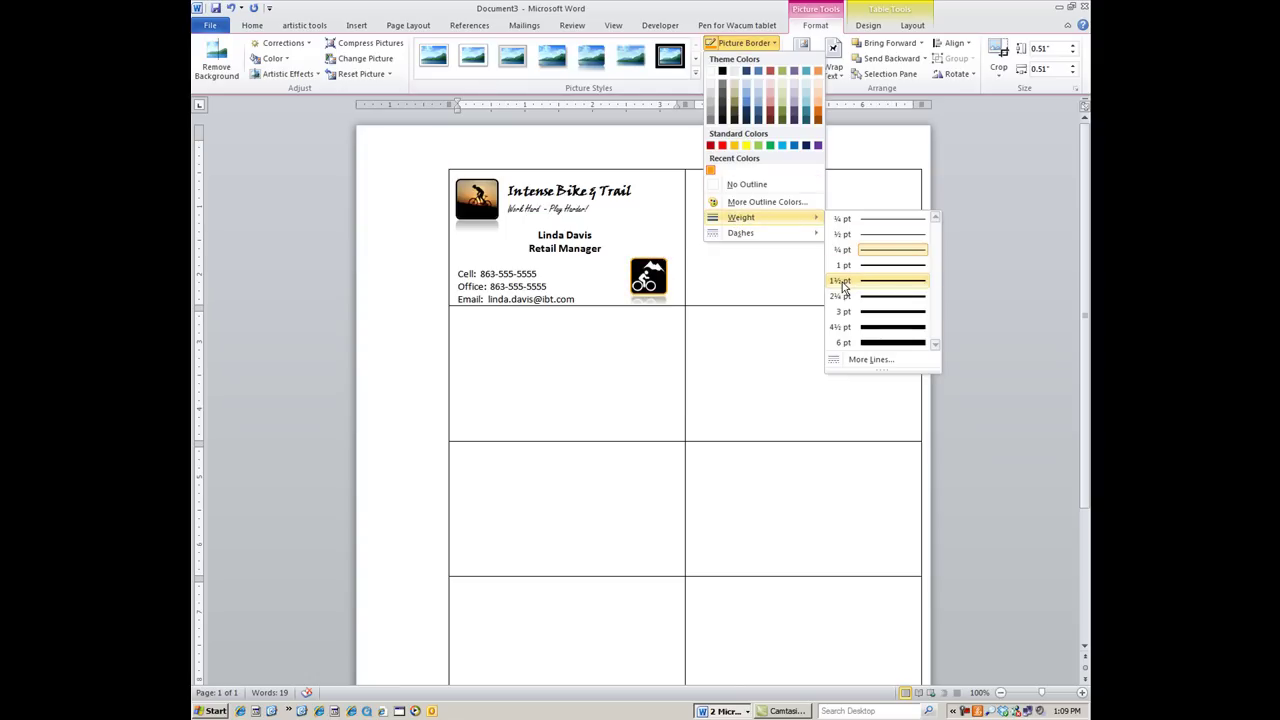
pyautogui.click(842, 297)
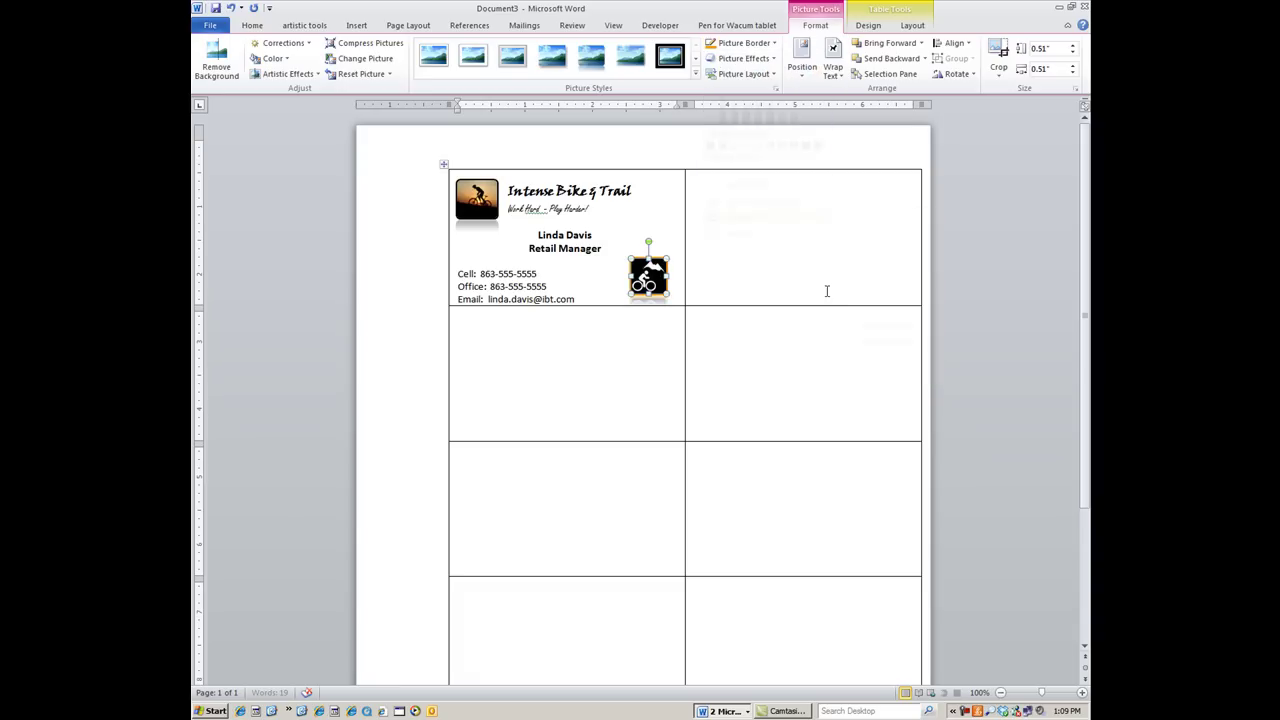
pyautogui.click(667, 230)
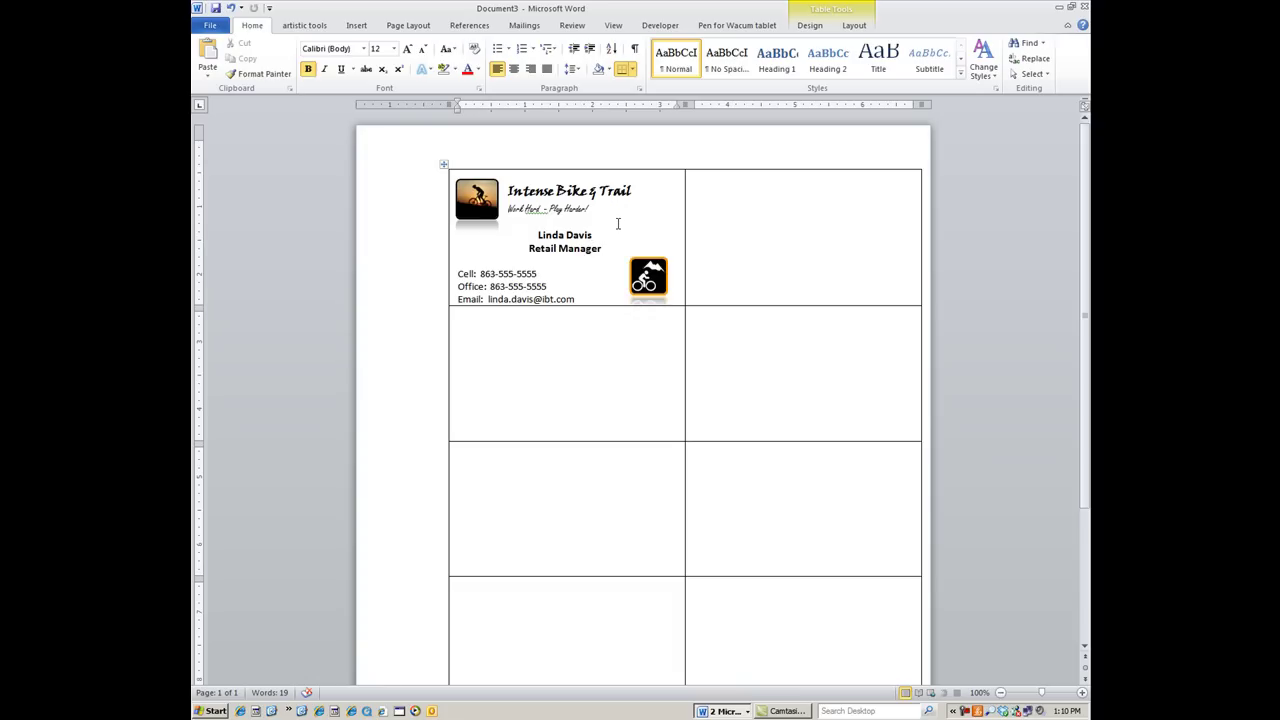
# Apply a light gray shading fill to the whole table through Borders and Shading
pyautogui.rightClick(617, 224)
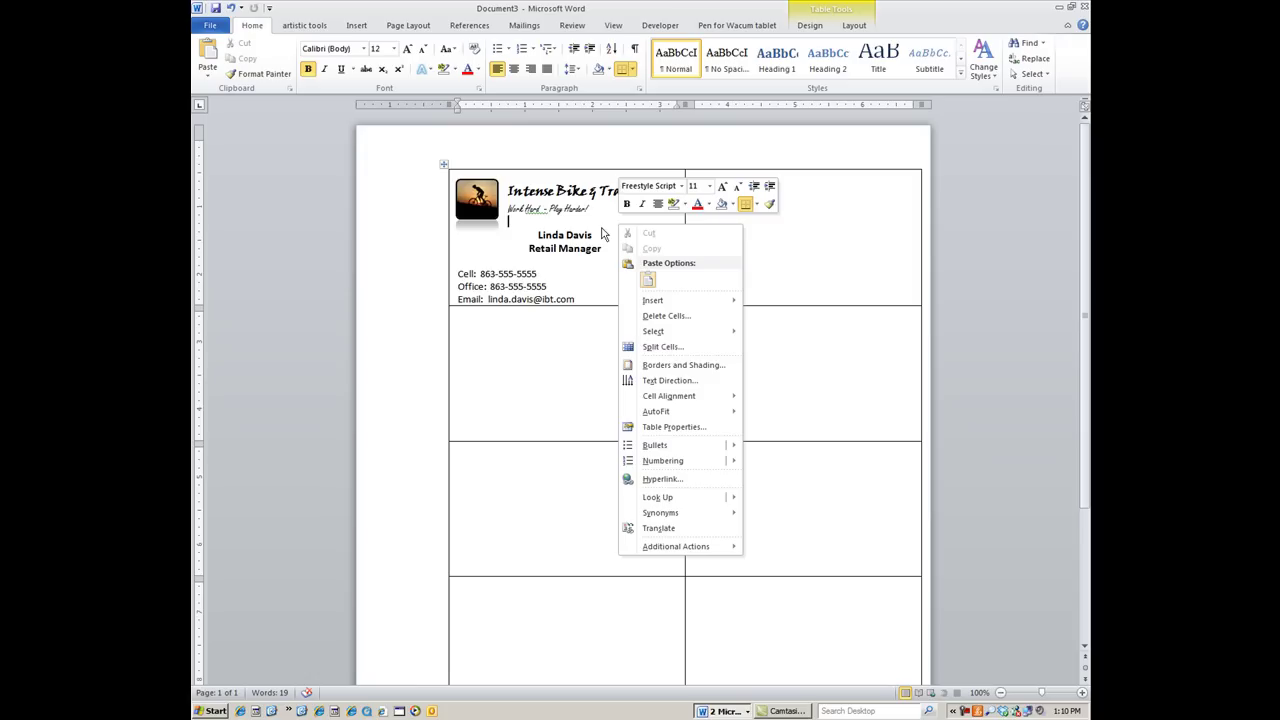
pyautogui.click(648, 366)
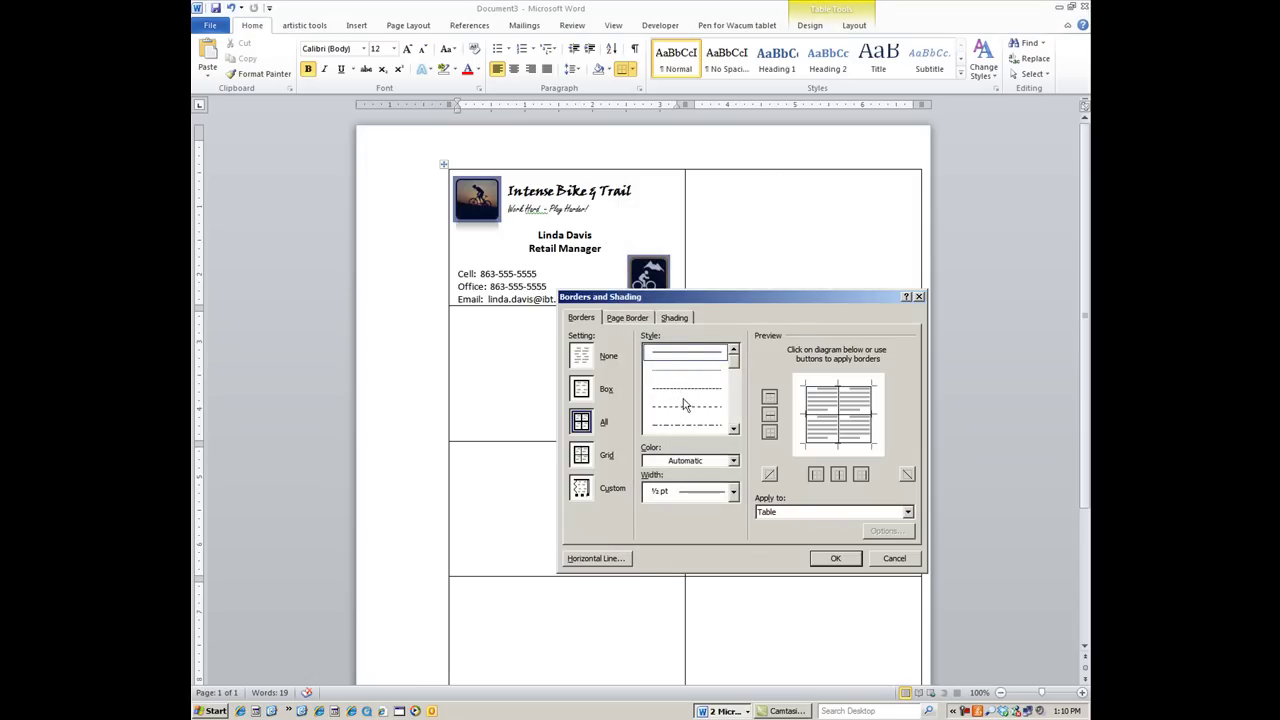
pyautogui.click(682, 318)
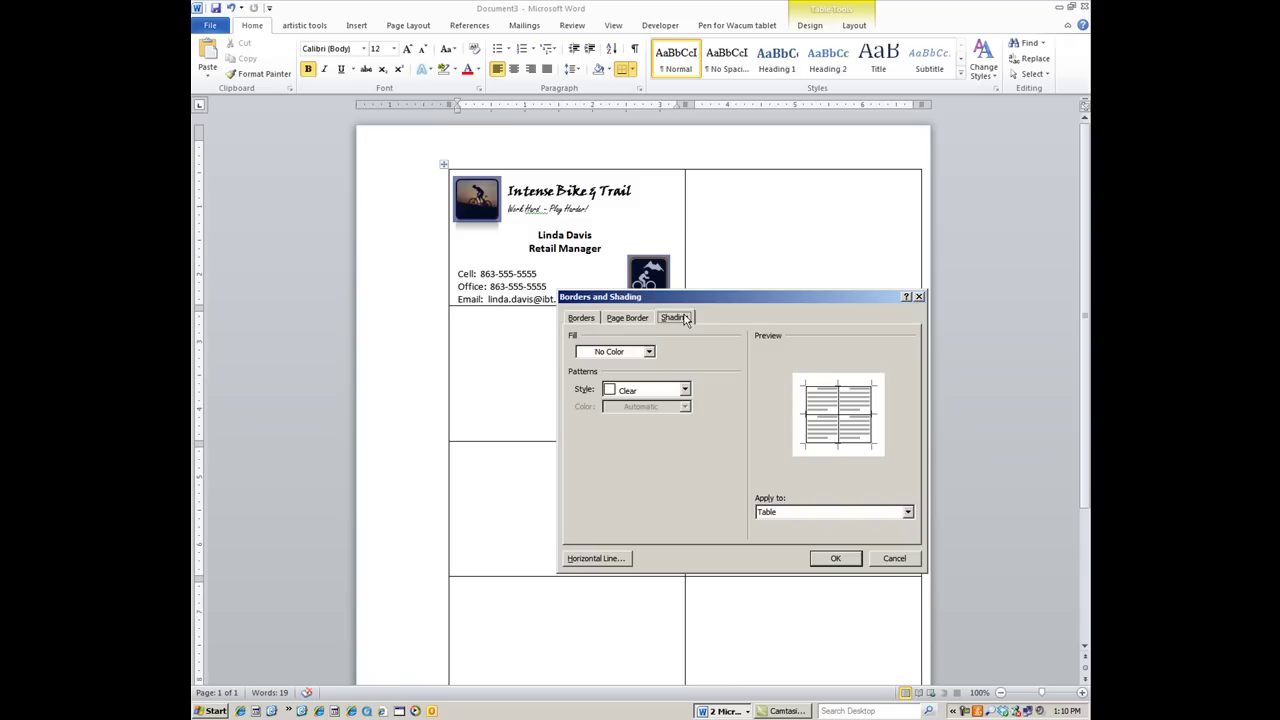
pyautogui.click(634, 352)
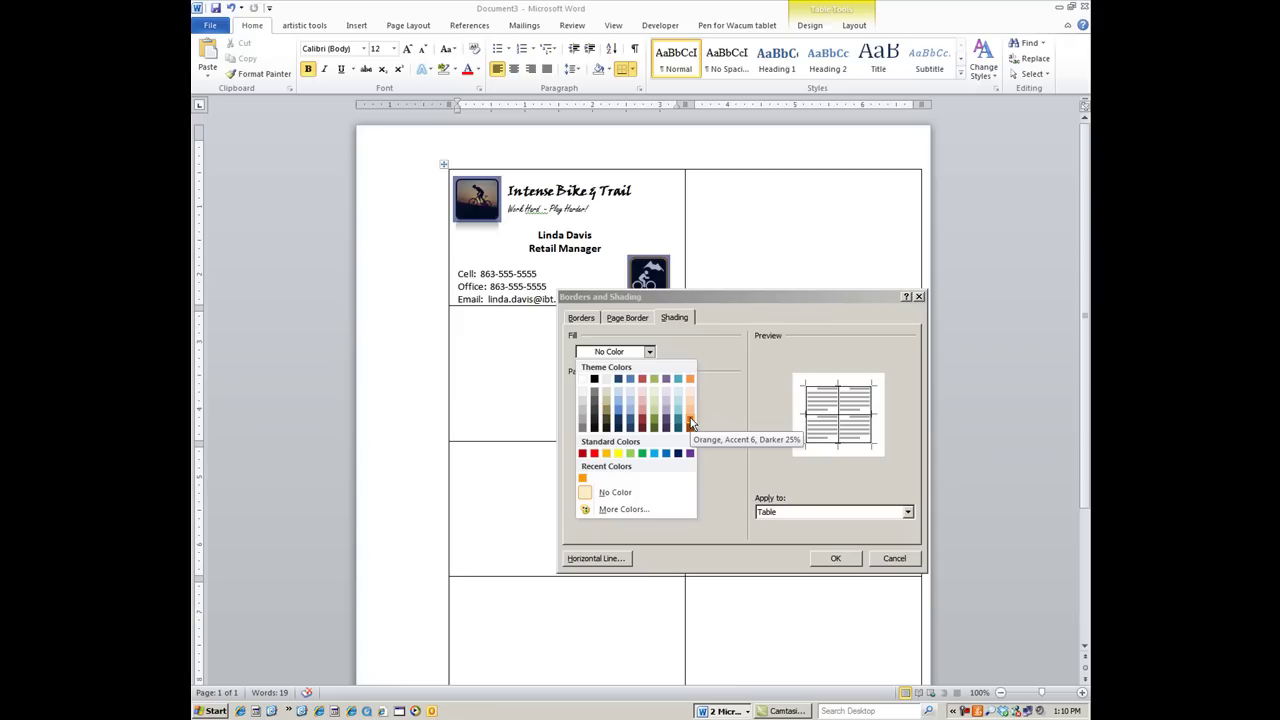
pyautogui.click(585, 408)
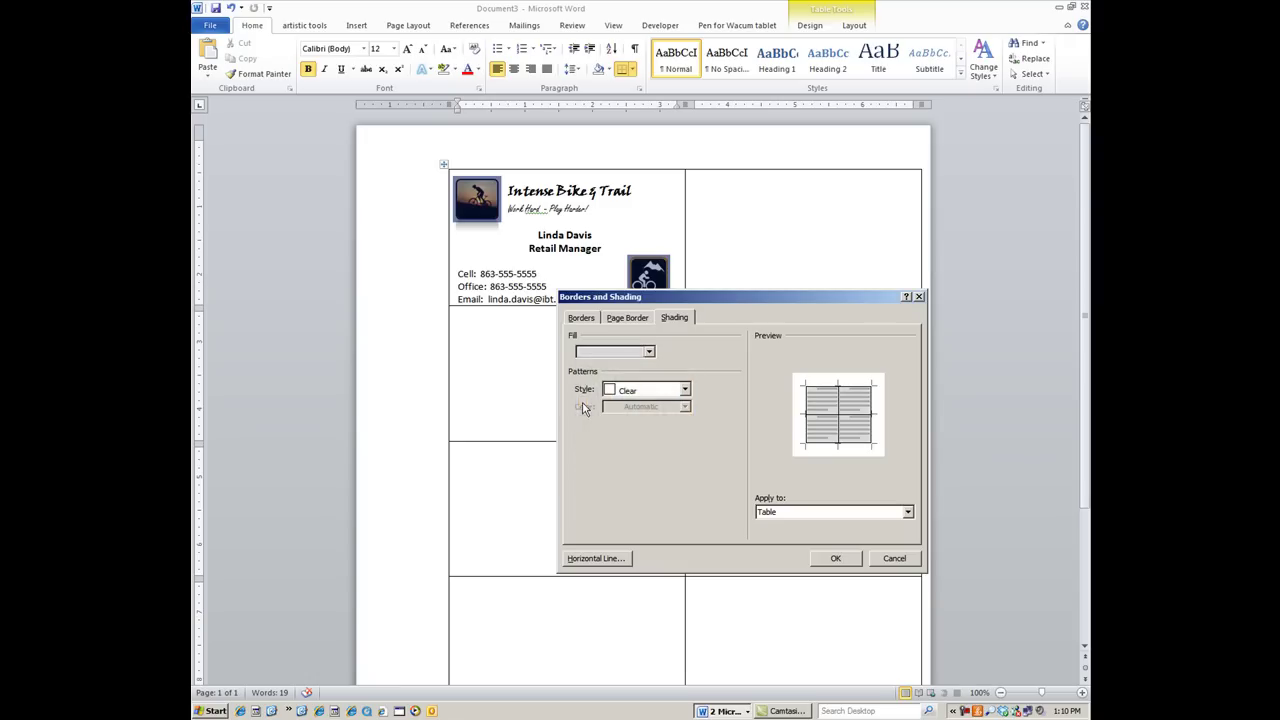
pyautogui.click(770, 512)
pyautogui.click(768, 533)
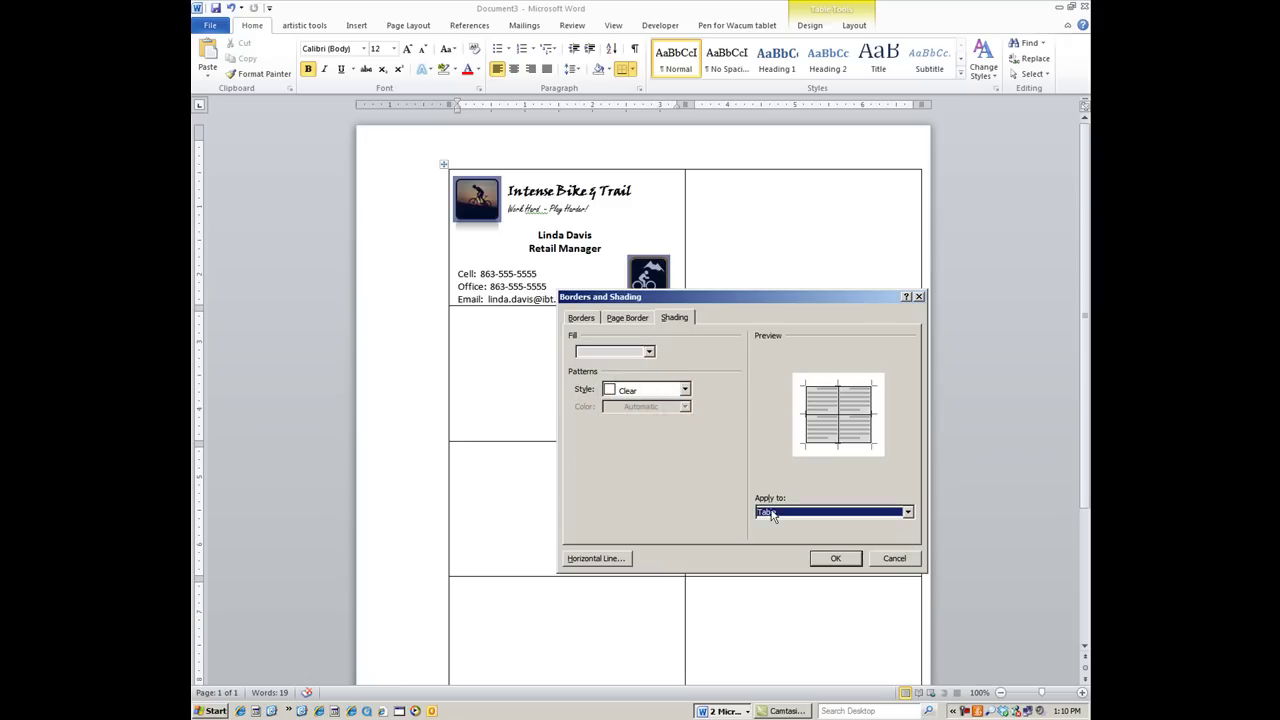
pyautogui.click(836, 558)
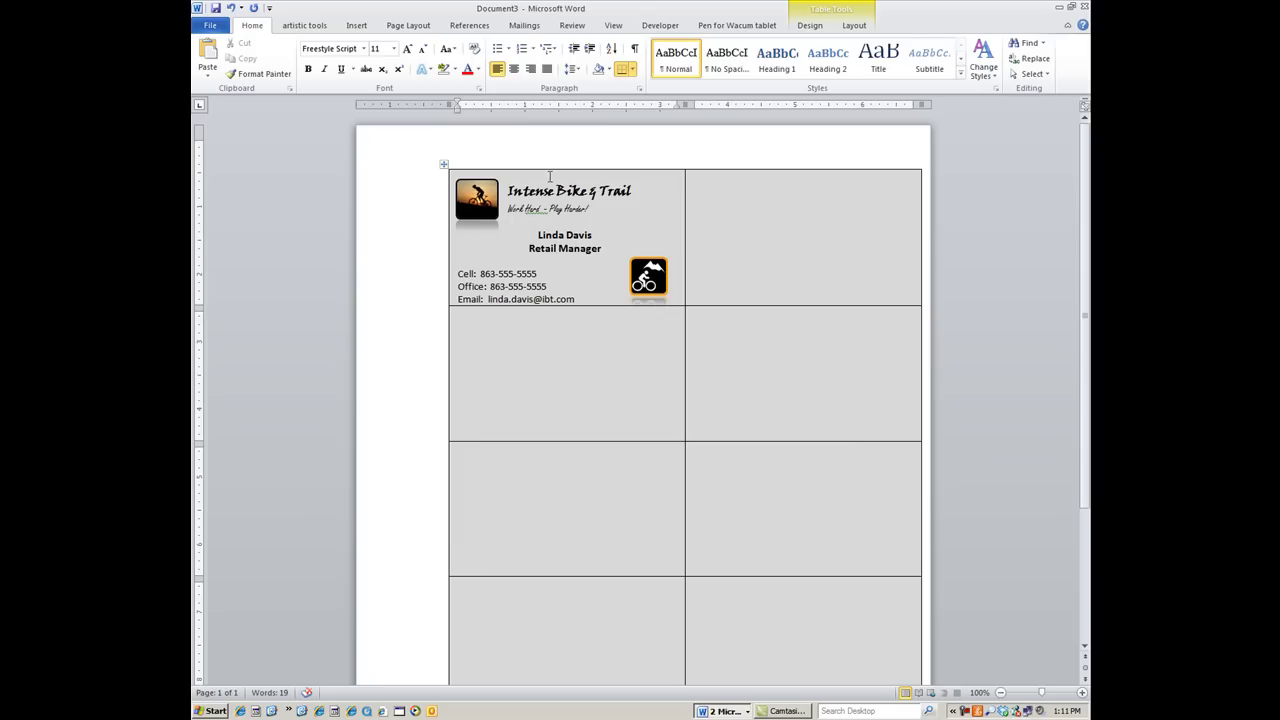
# Italicise the first card's text, then move to the empty top-right cell
pyautogui.moveTo(549, 176); pyautogui.dragTo(565, 293)
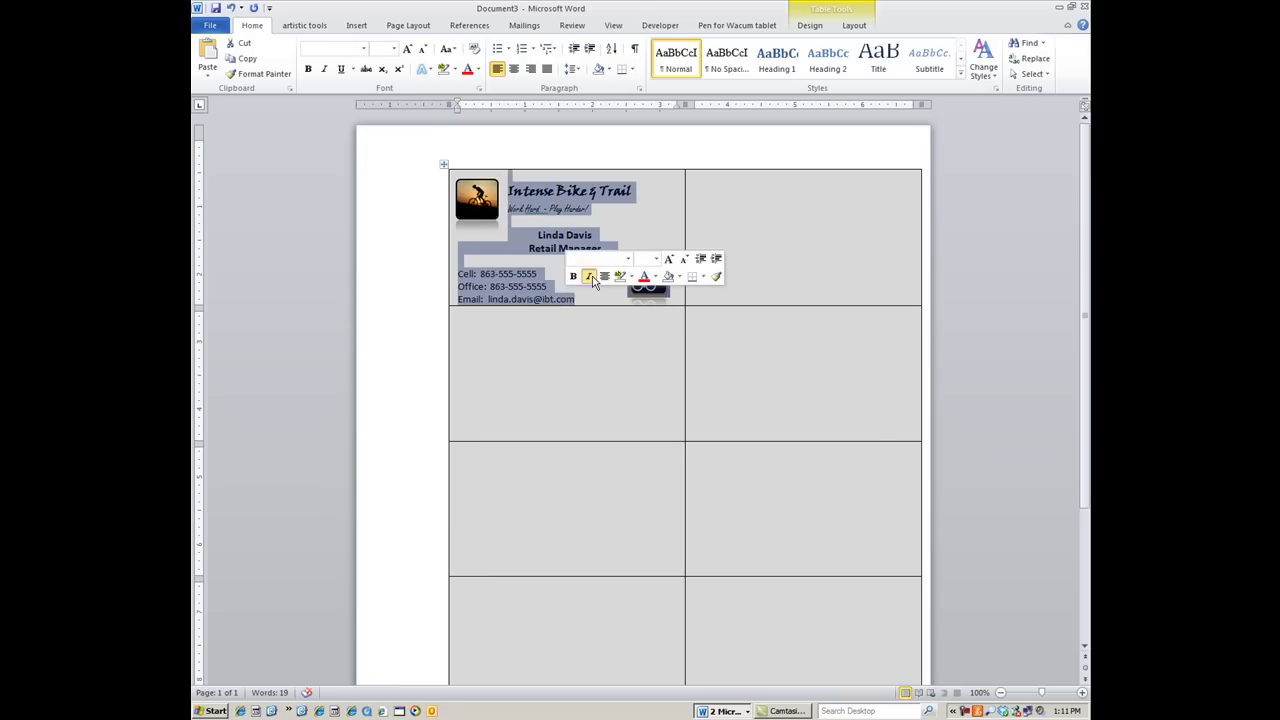
pyautogui.click(590, 278)
pyautogui.click(553, 152)
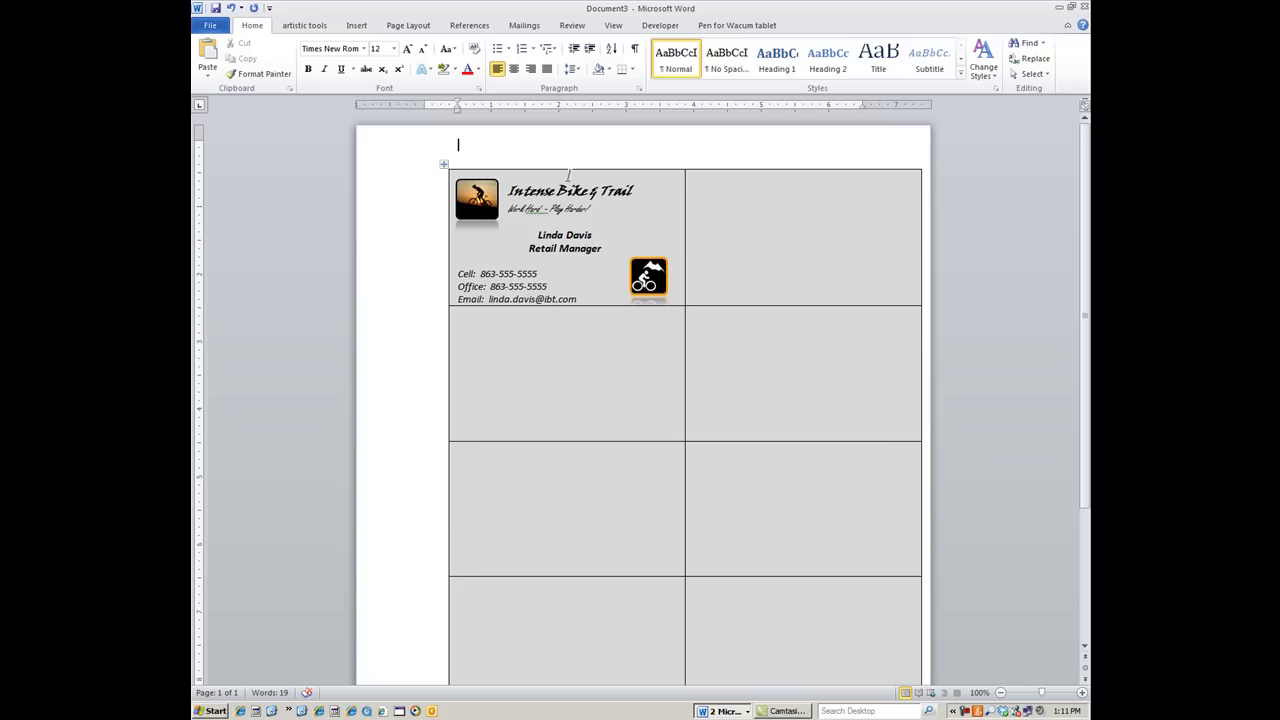
pyautogui.moveTo(568, 175); pyautogui.dragTo(584, 296)
pyautogui.hotkey('ctrl', 'c')
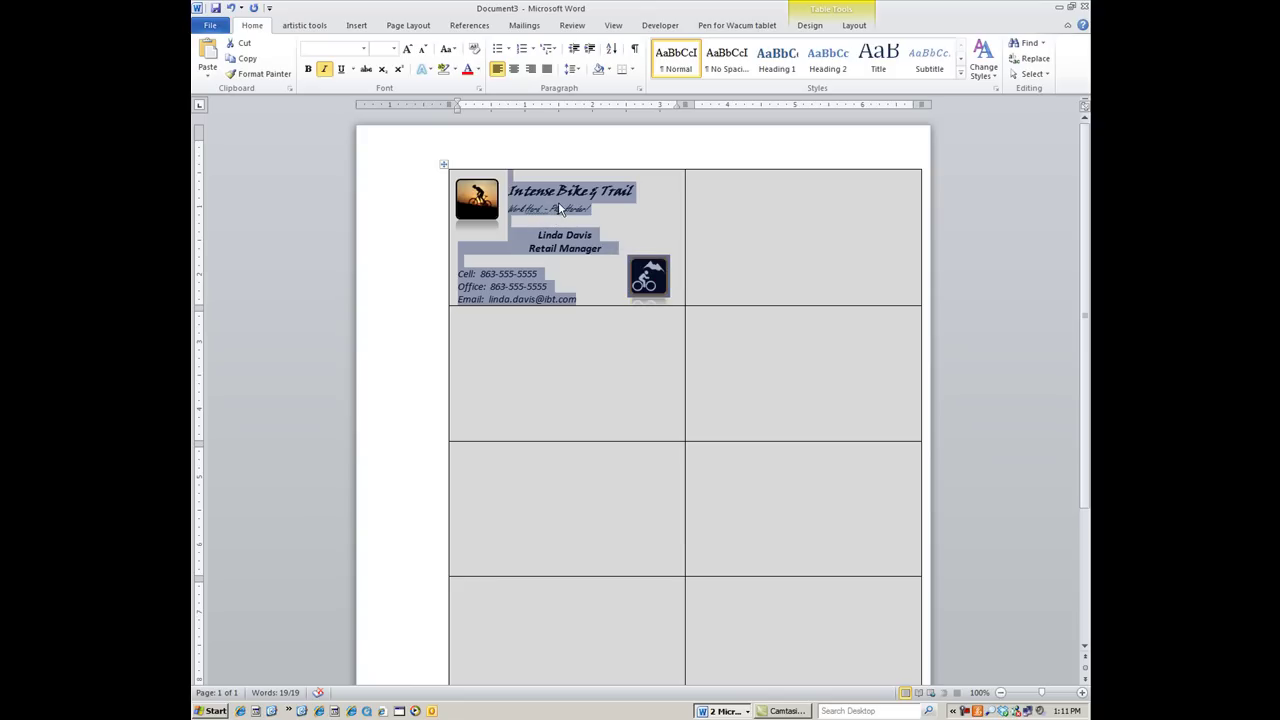
pyautogui.click(803, 194)
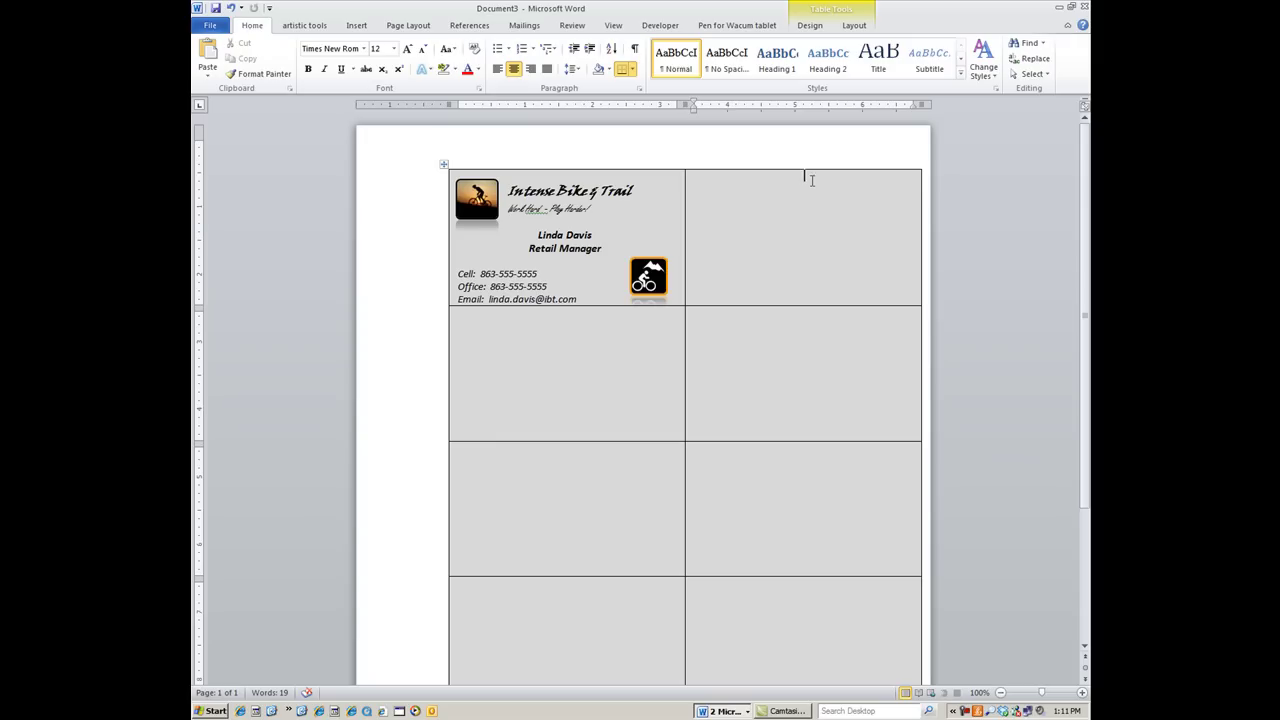
pyautogui.click(496, 70)
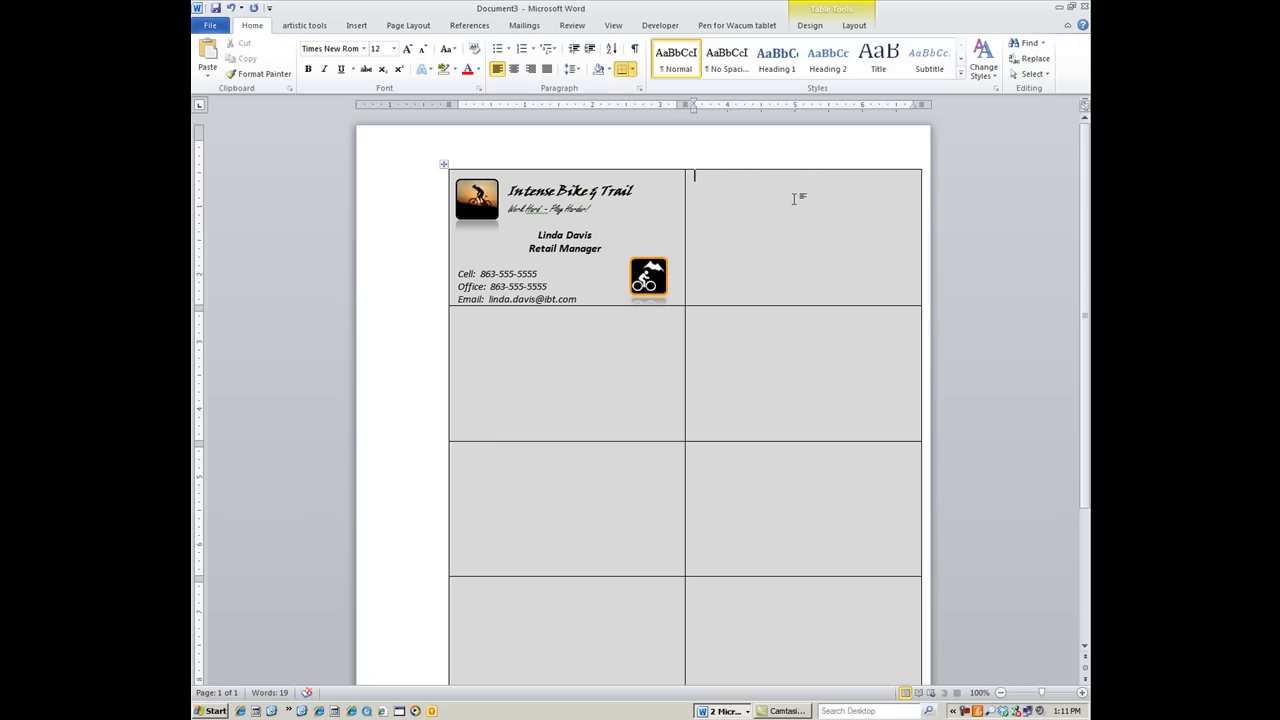
pyautogui.hotkey('ctrl', 'v')
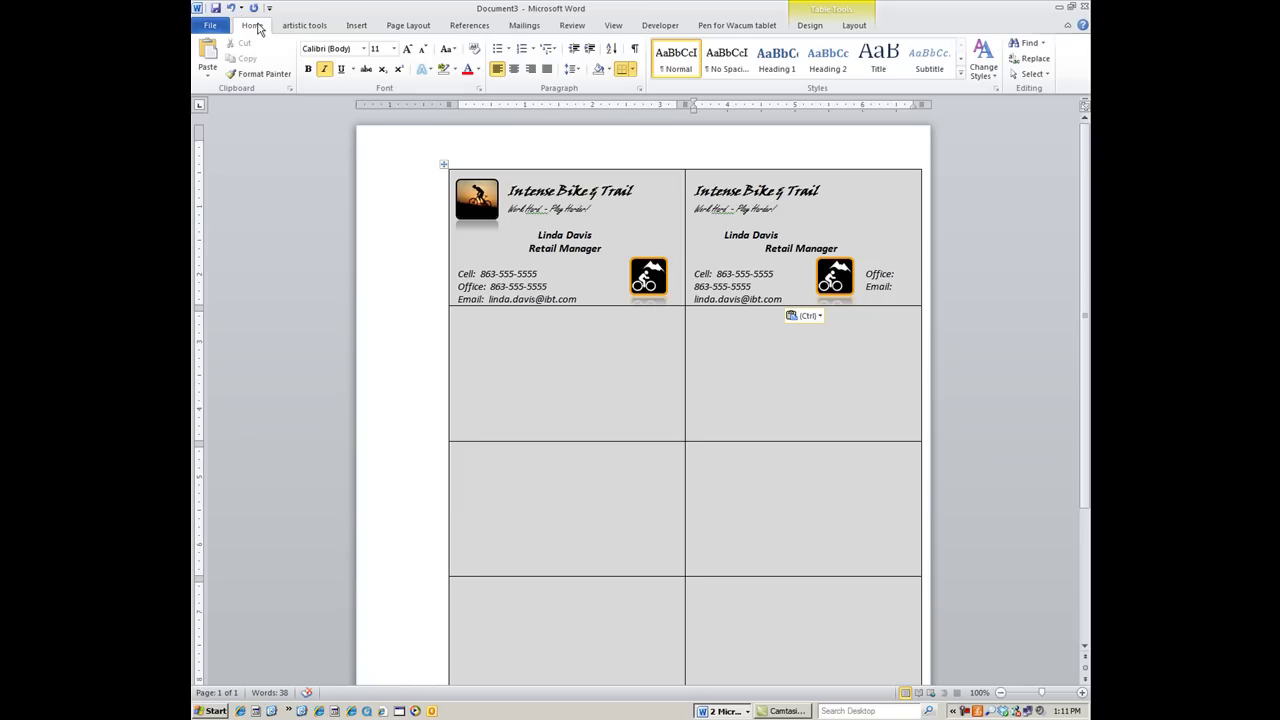
pyautogui.click(229, 7)
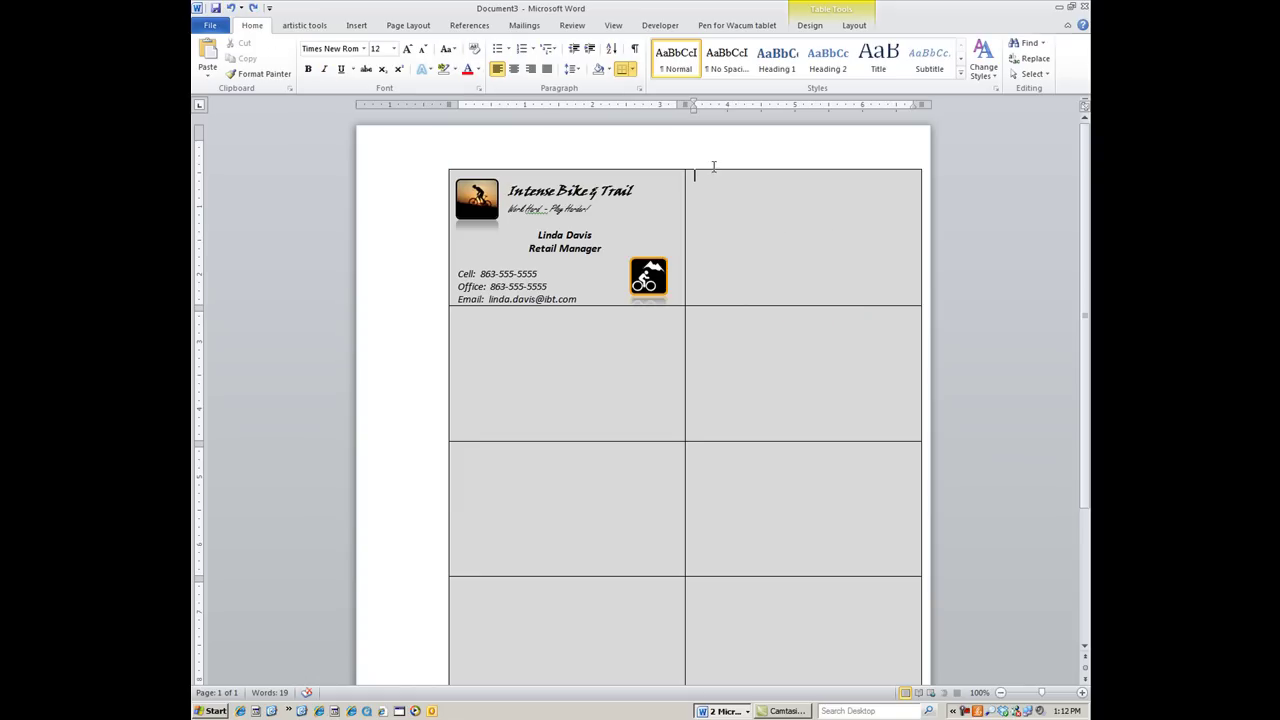
pyautogui.click(803, 174)
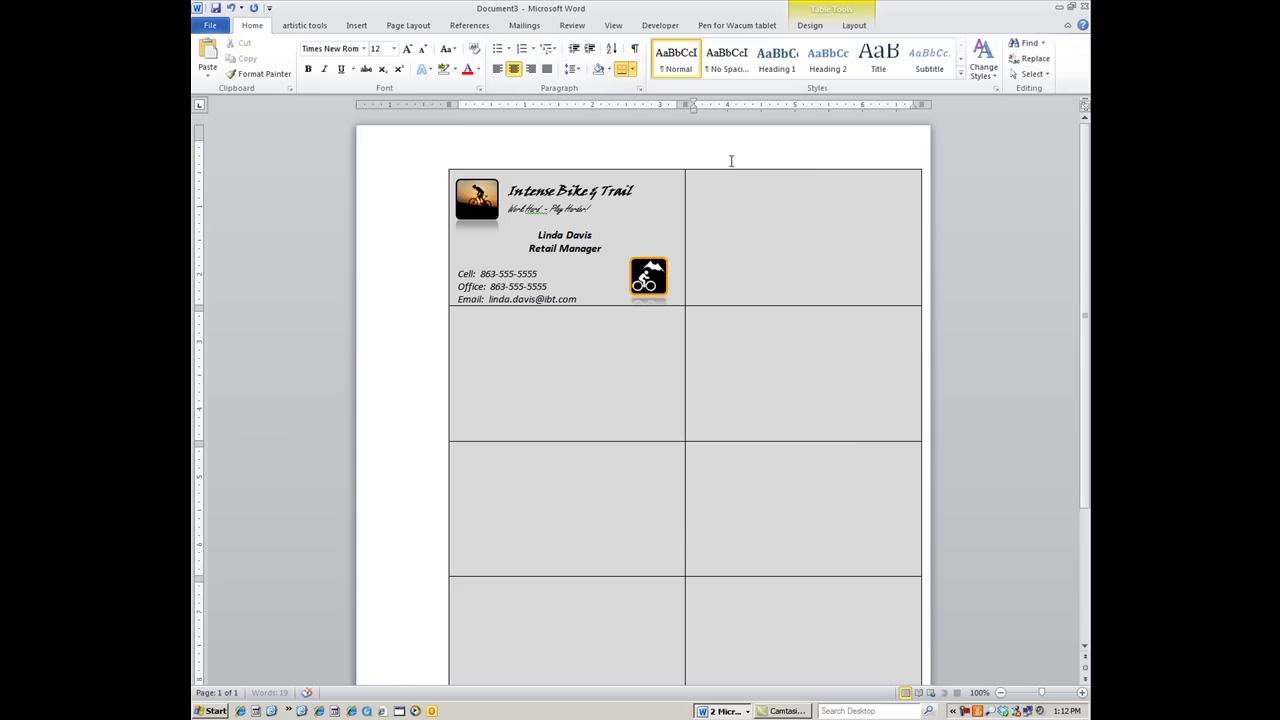
pyautogui.hotkey('ctrl', 'v')
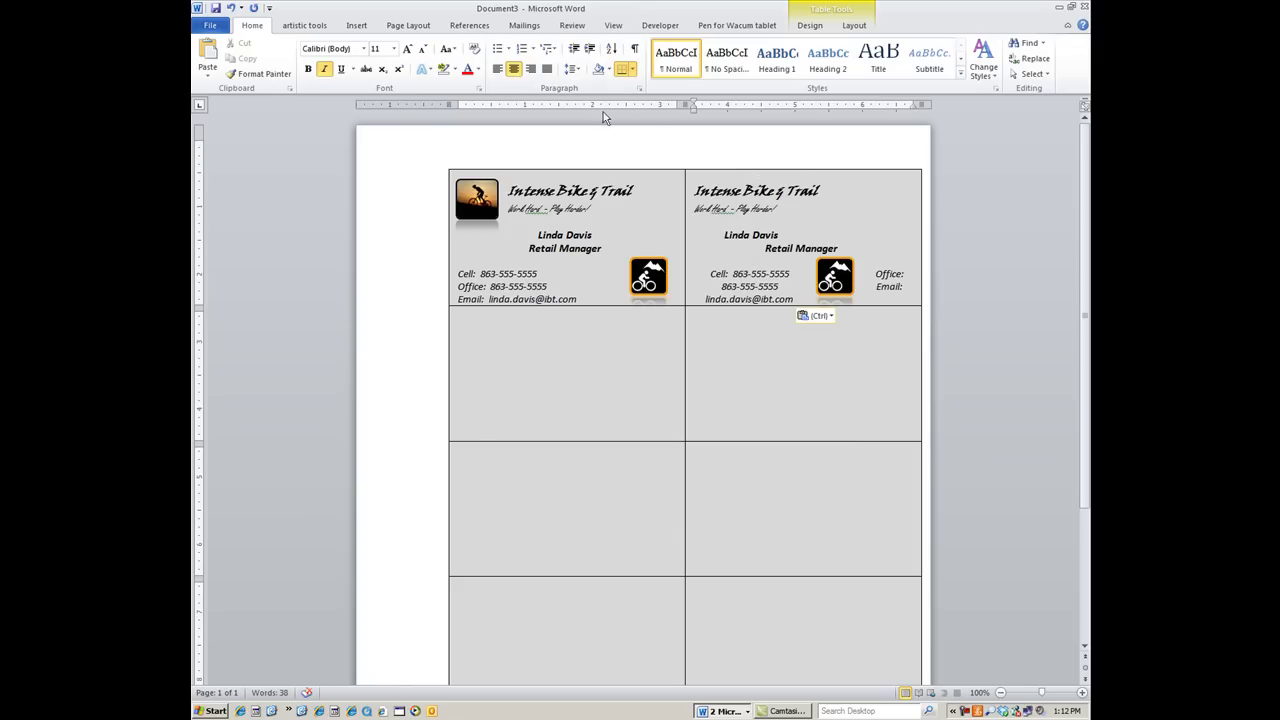
pyautogui.click(230, 8)
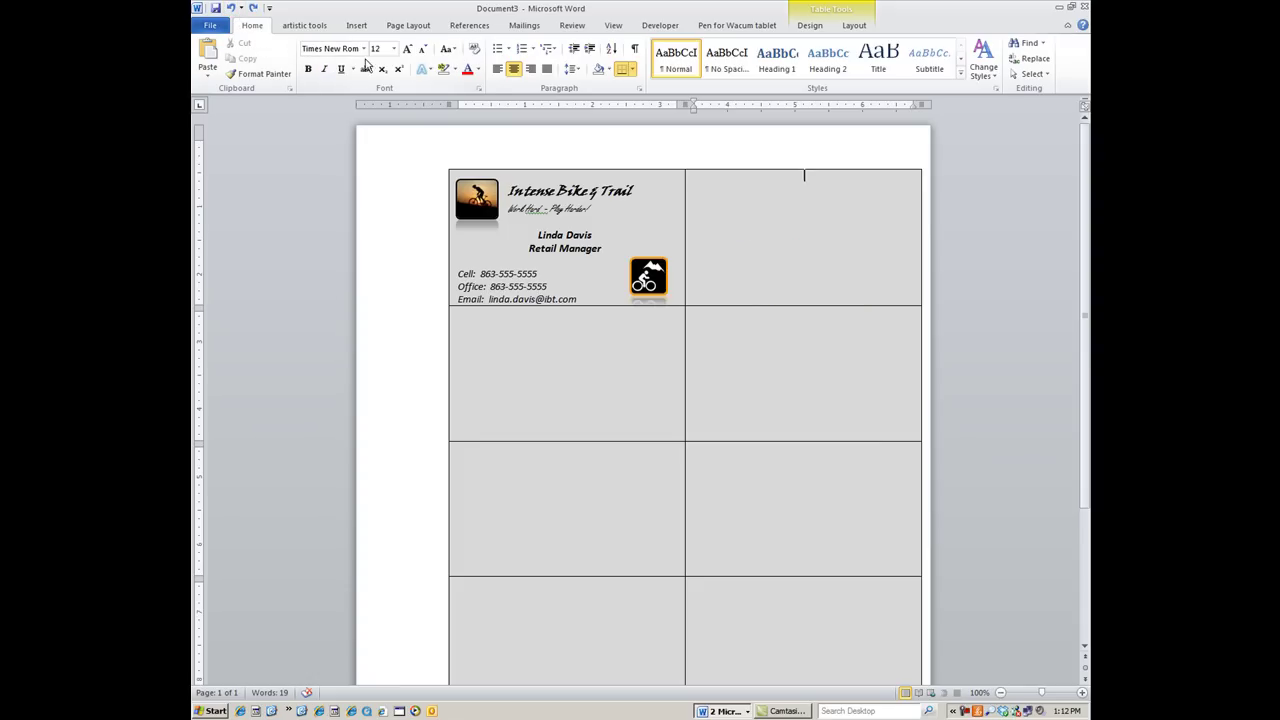
pyautogui.click(495, 69)
pyautogui.moveTo(476, 174); pyautogui.dragTo(614, 294)
pyautogui.hotkey('ctrl', 'c')
pyautogui.click(556, 173)
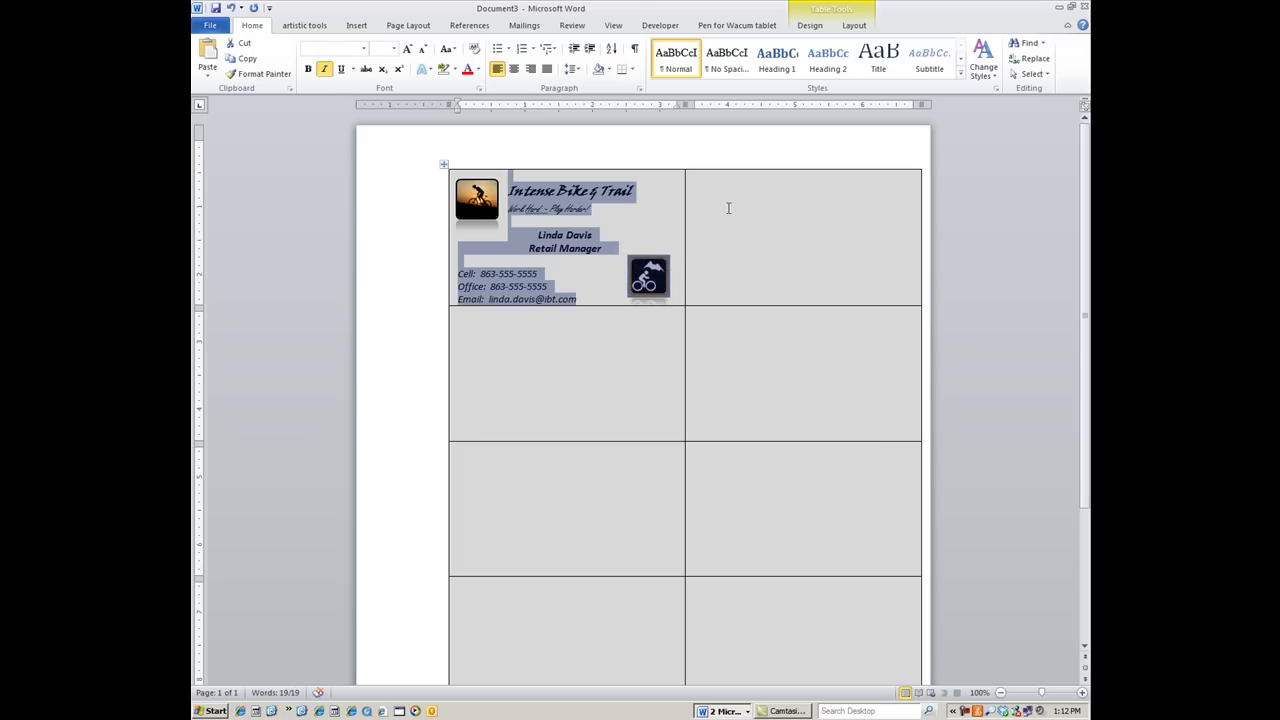
pyautogui.click(788, 187)
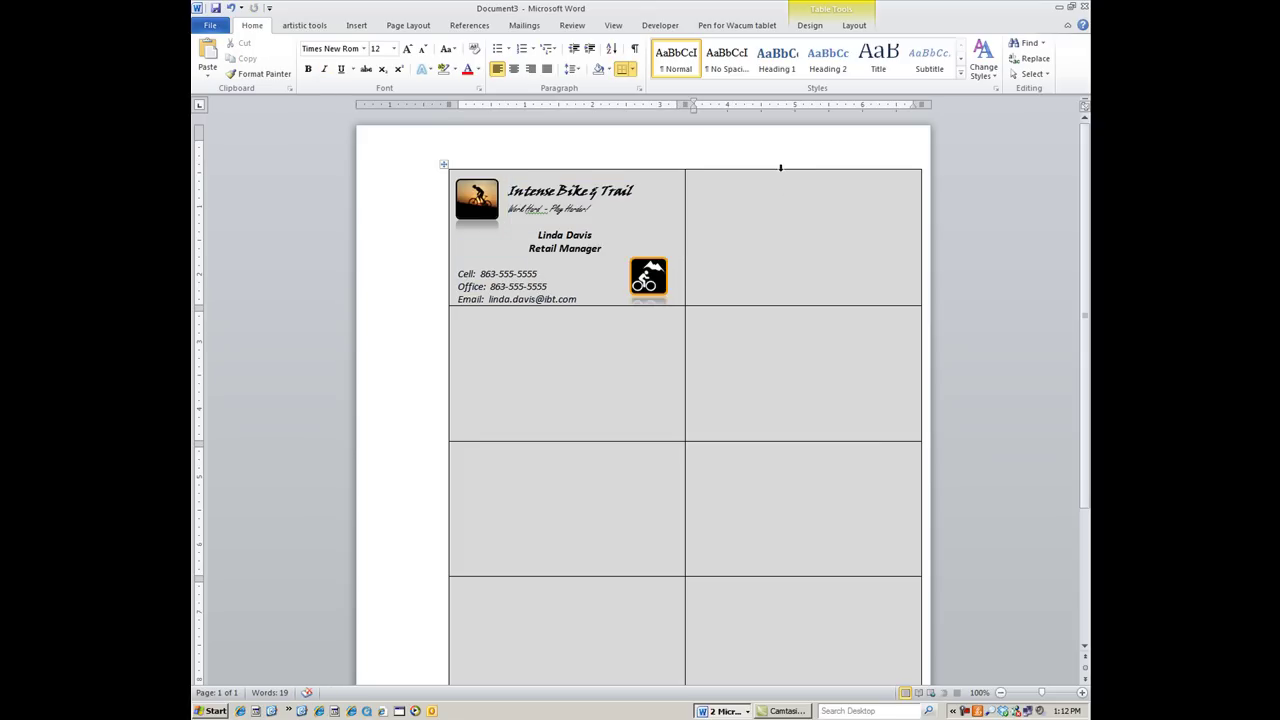
pyautogui.hotkey('ctrl', 'v')
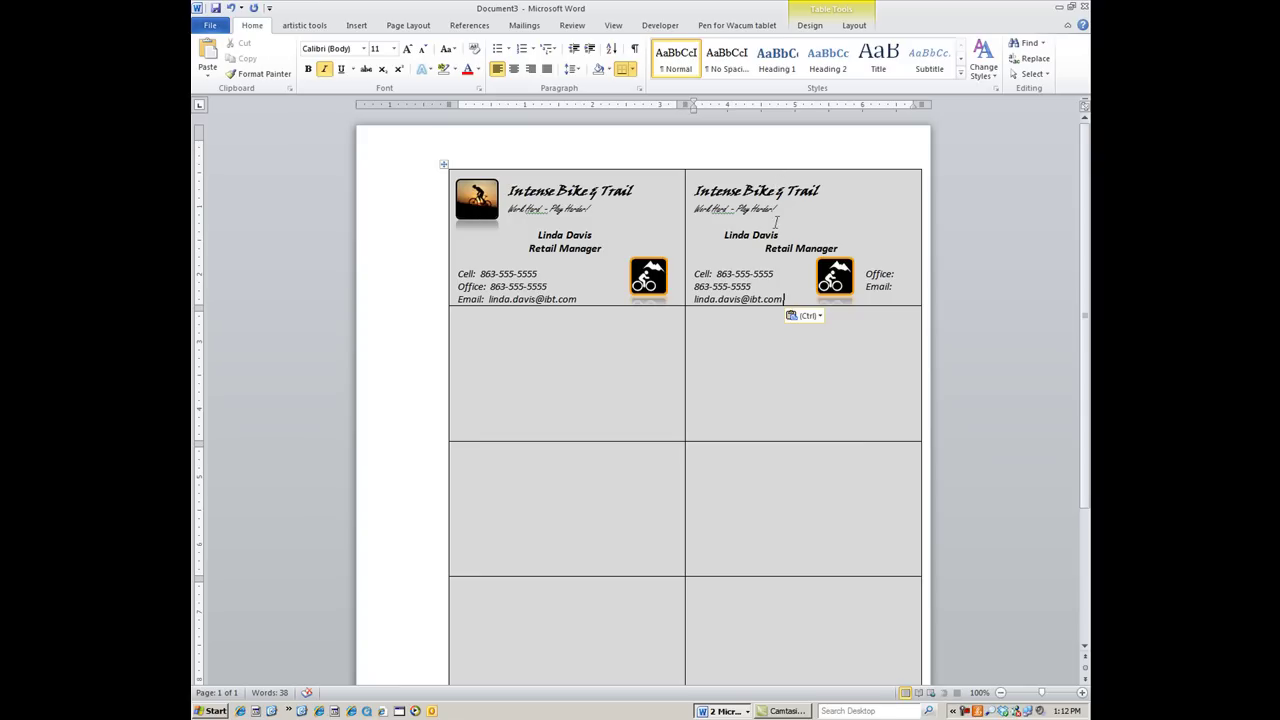
pyautogui.click(230, 7)
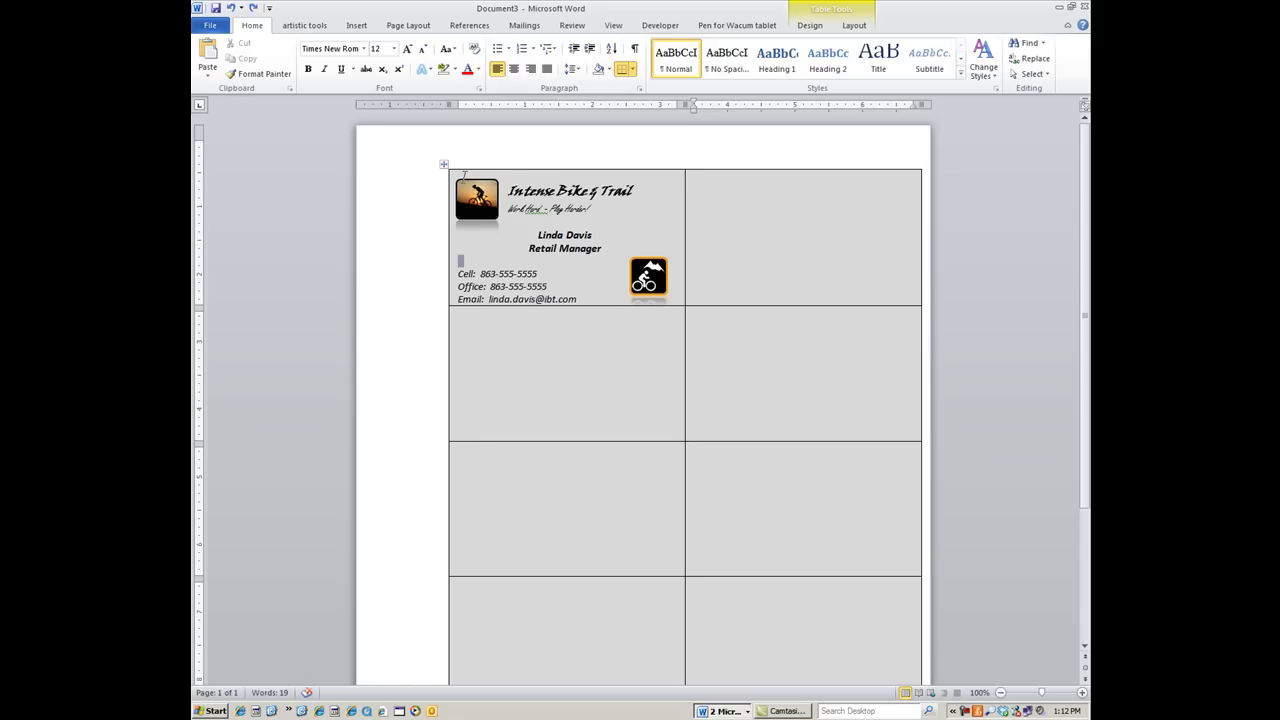
pyautogui.moveTo(463, 175); pyautogui.dragTo(490, 180)
pyautogui.moveTo(457, 261); pyautogui.dragTo(589, 297)
pyautogui.click(560, 236)
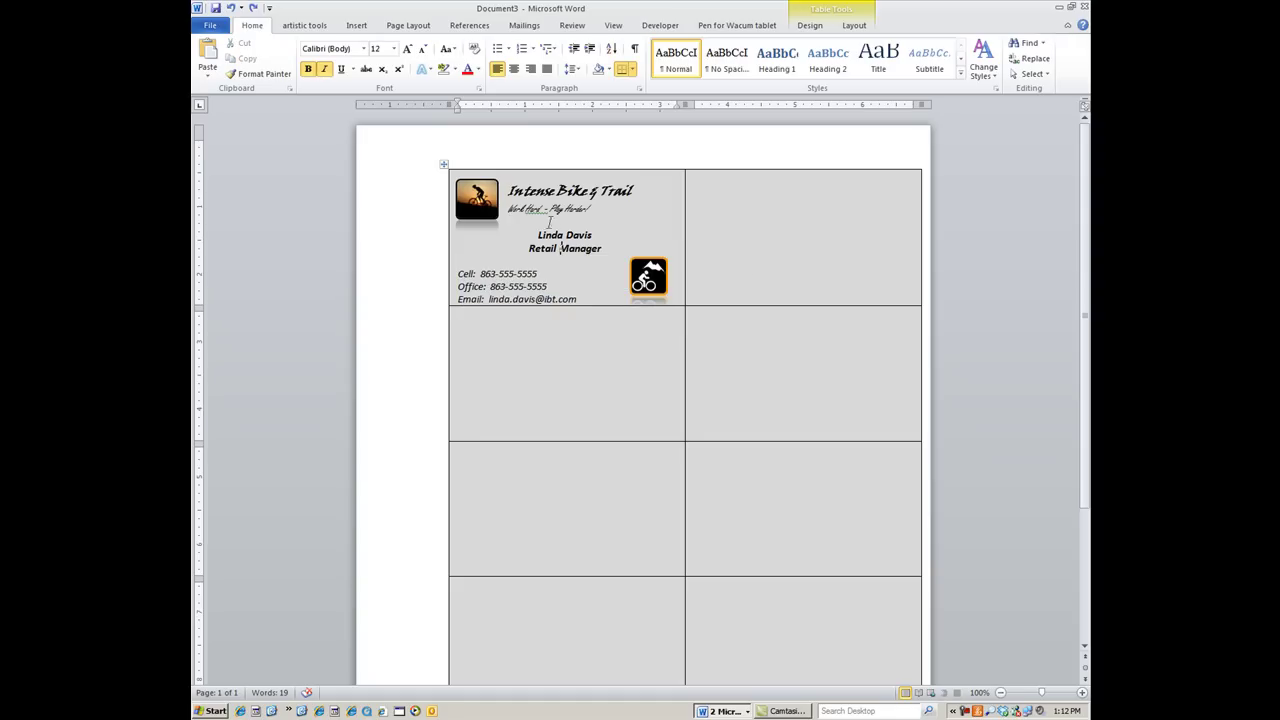